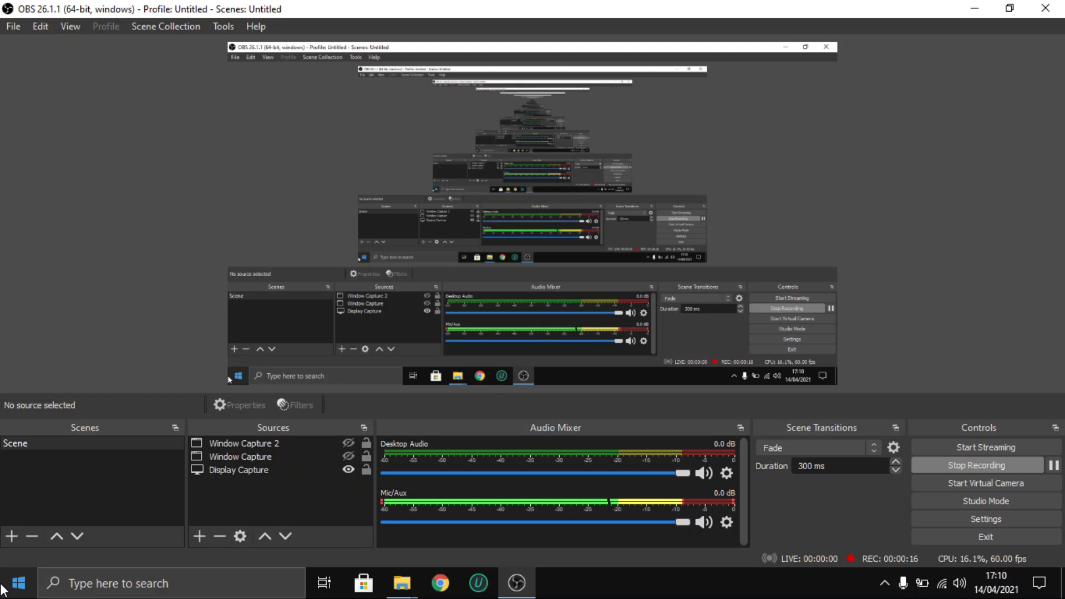
- Launch Oracle VM VirtualBox from the Start menu's Recently added list
left_click(18, 586)
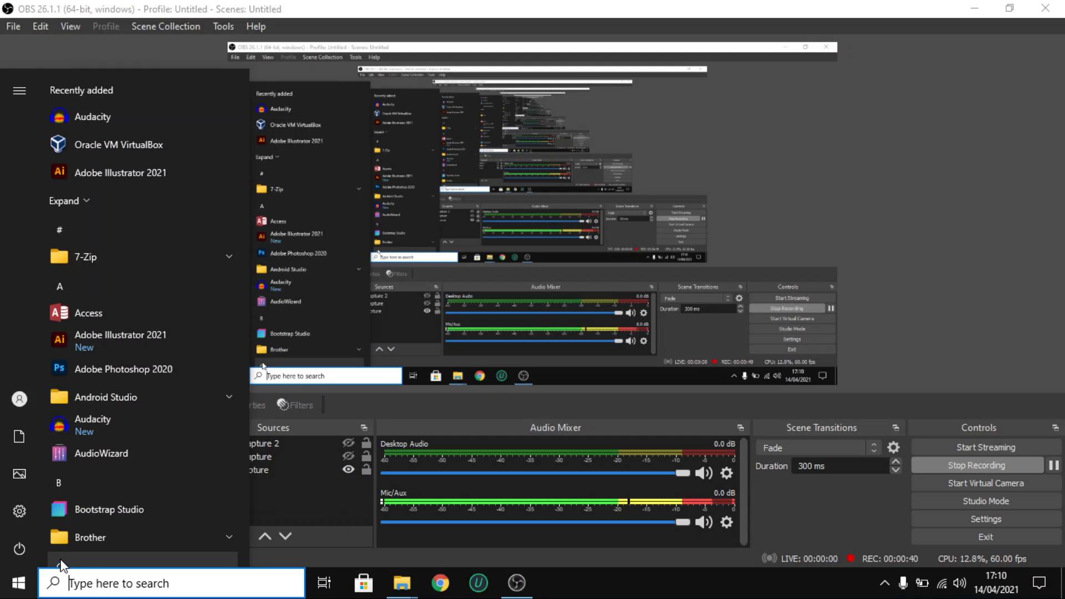
left_click(843, 202)
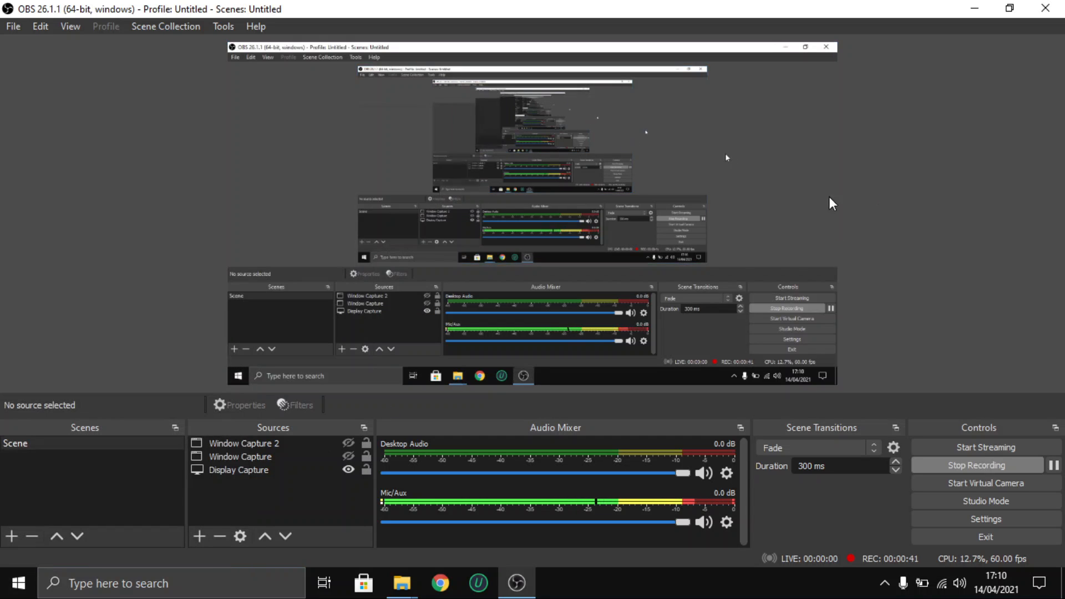
left_click(22, 568)
left_click(125, 147)
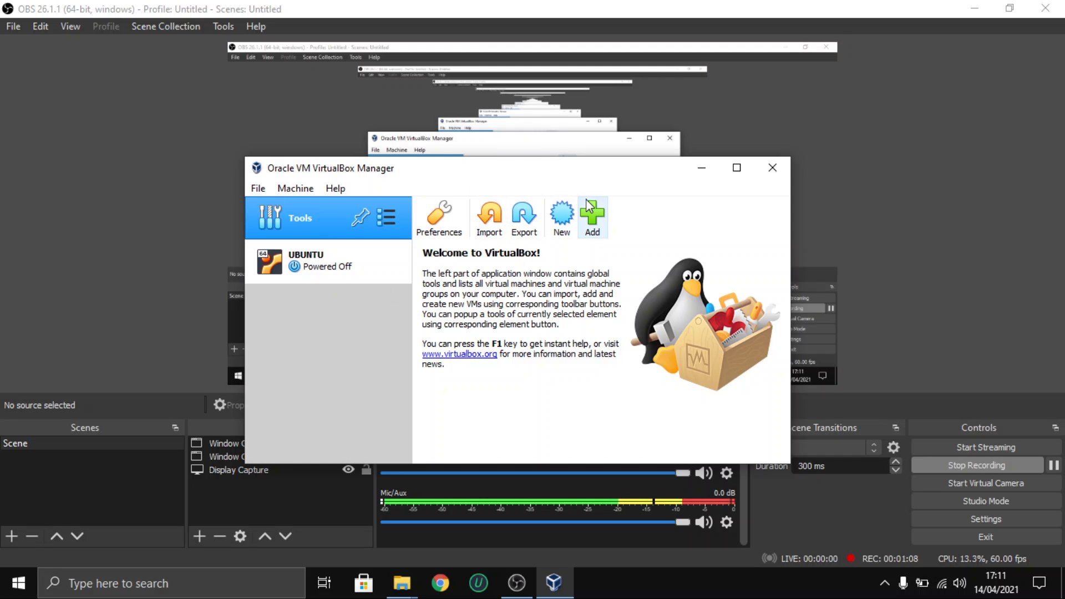
- Enlarge the VirtualBox Manager window and start creating a new virtual machine
left_click_drag(246, 155, 150, 89)
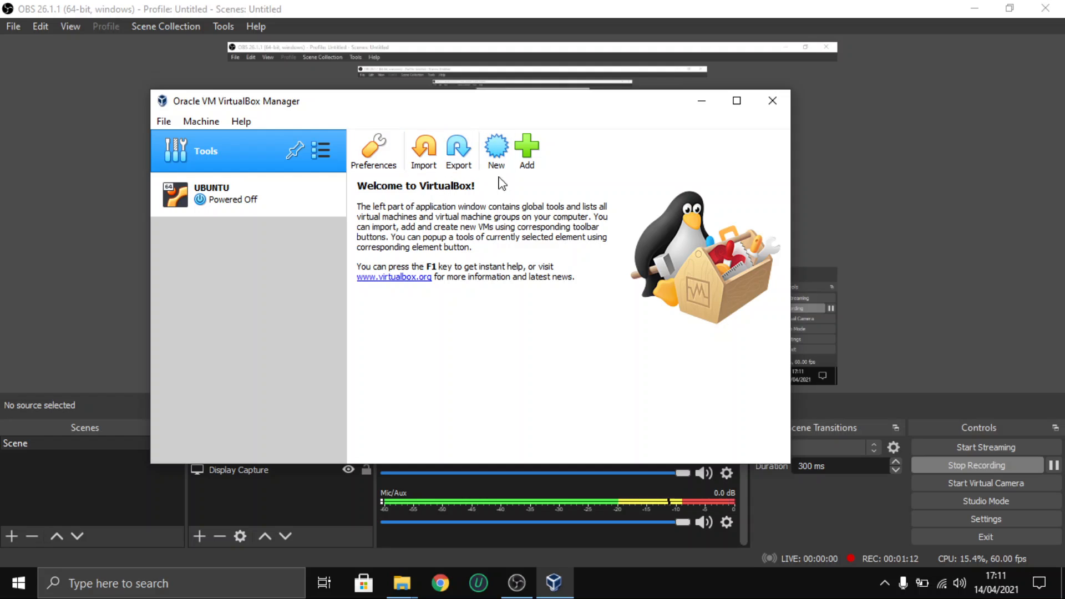
left_click(501, 153)
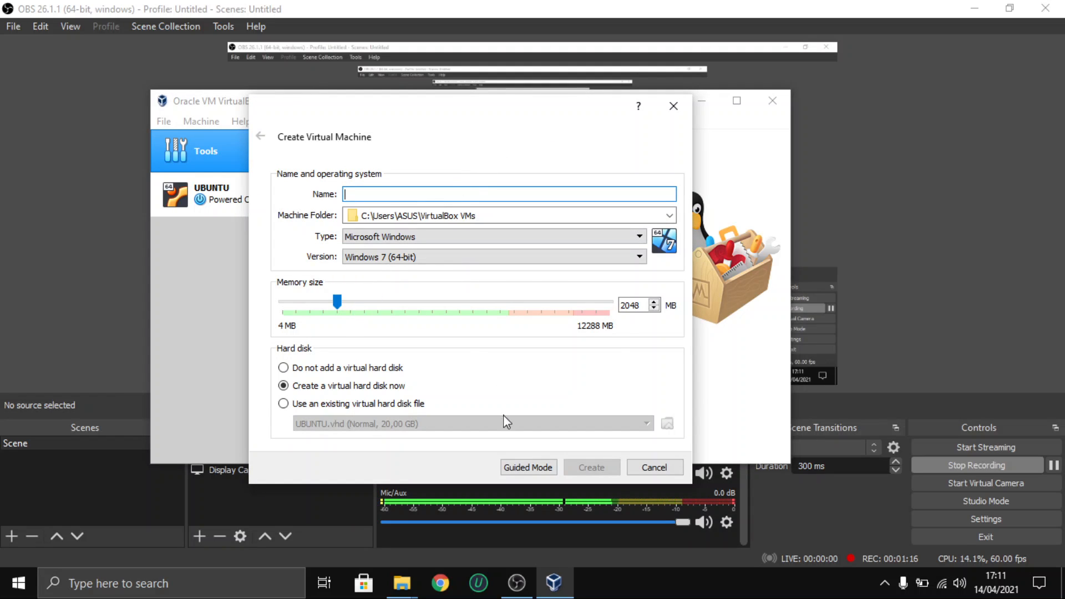
left_click(537, 469)
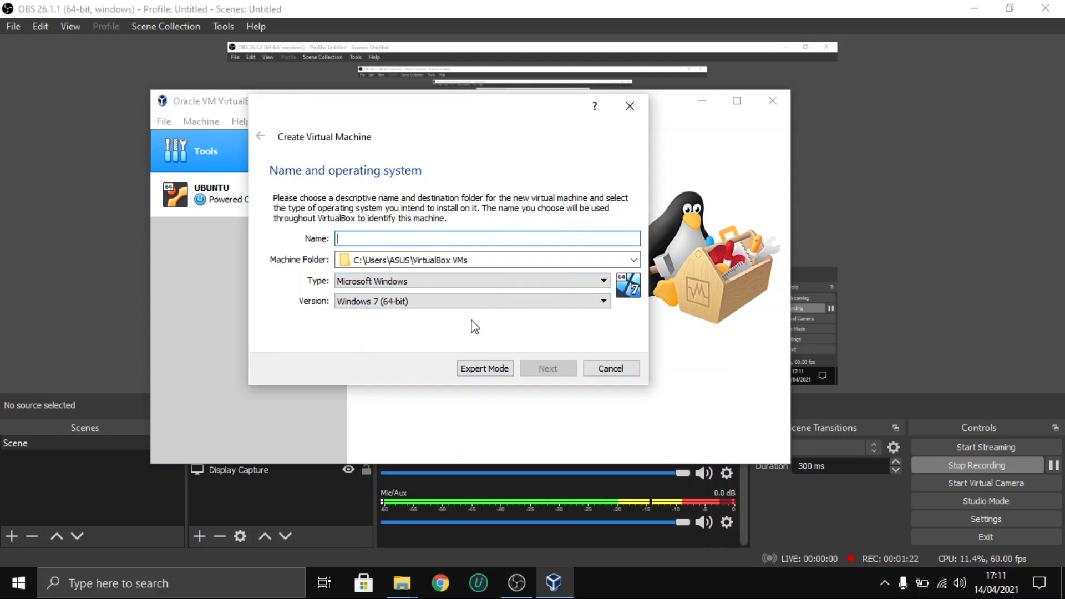
left_click(474, 373)
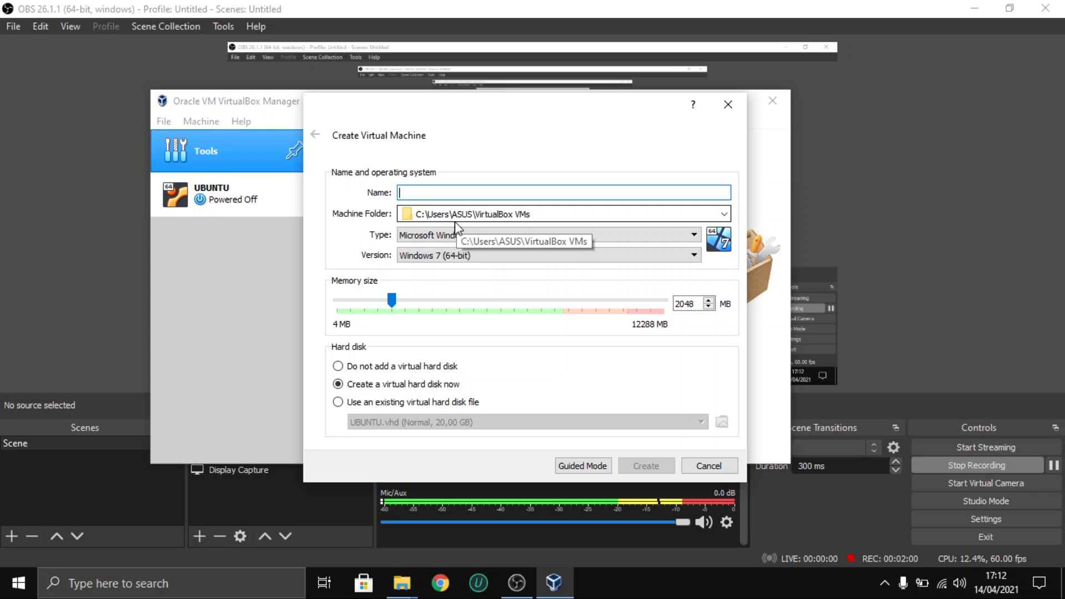
- Enter 'Ubuntu 20.04' as the name and confirm Linux / Ubuntu (64-bit) as type and version
type("Ubuntu 20")
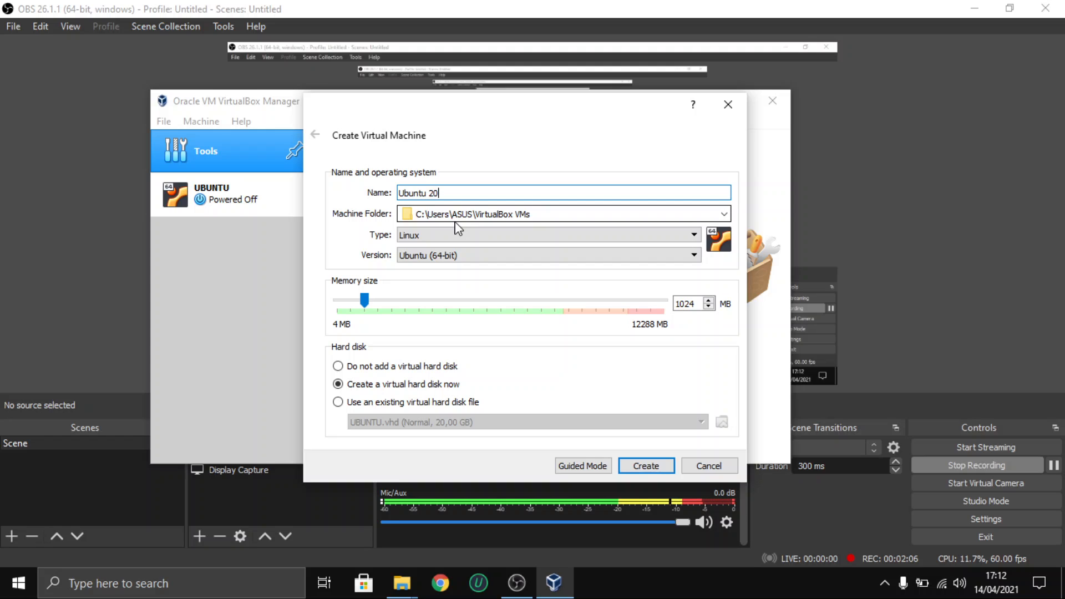
type(".04")
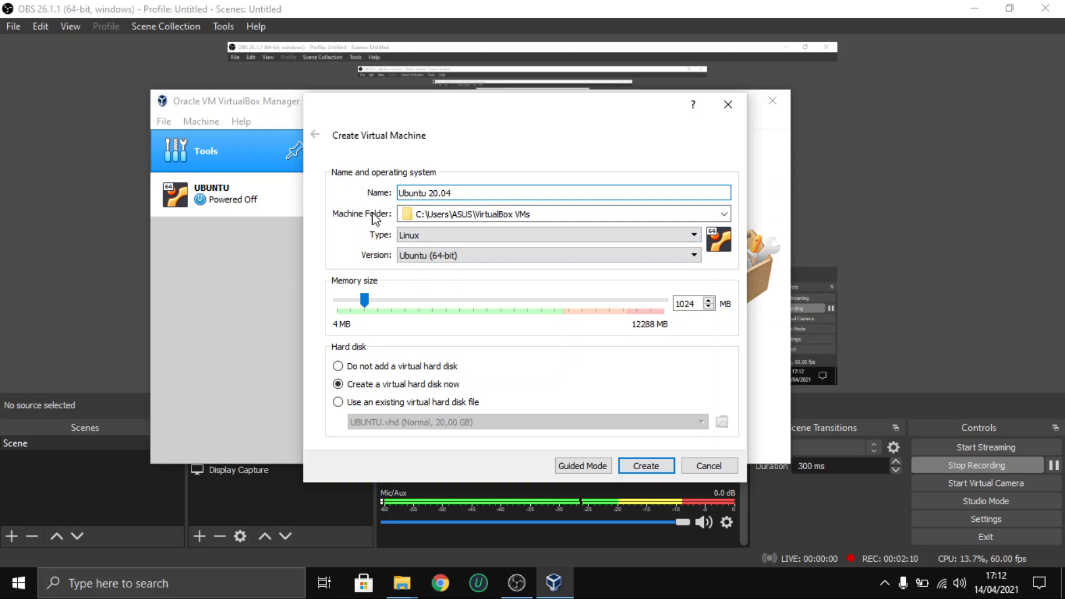
left_click(480, 237)
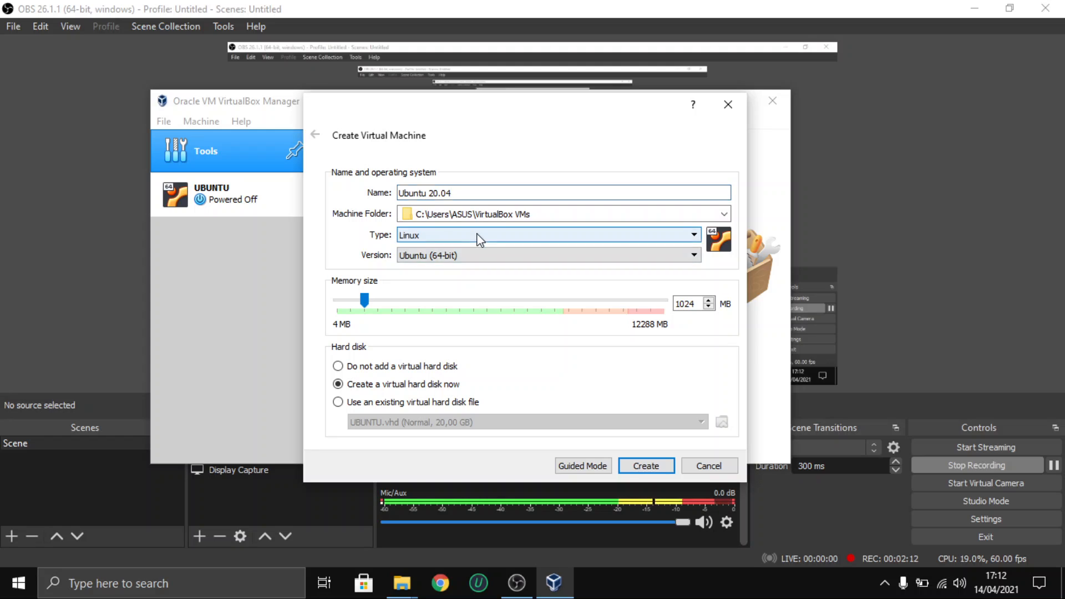
left_click(480, 237)
left_click(481, 240)
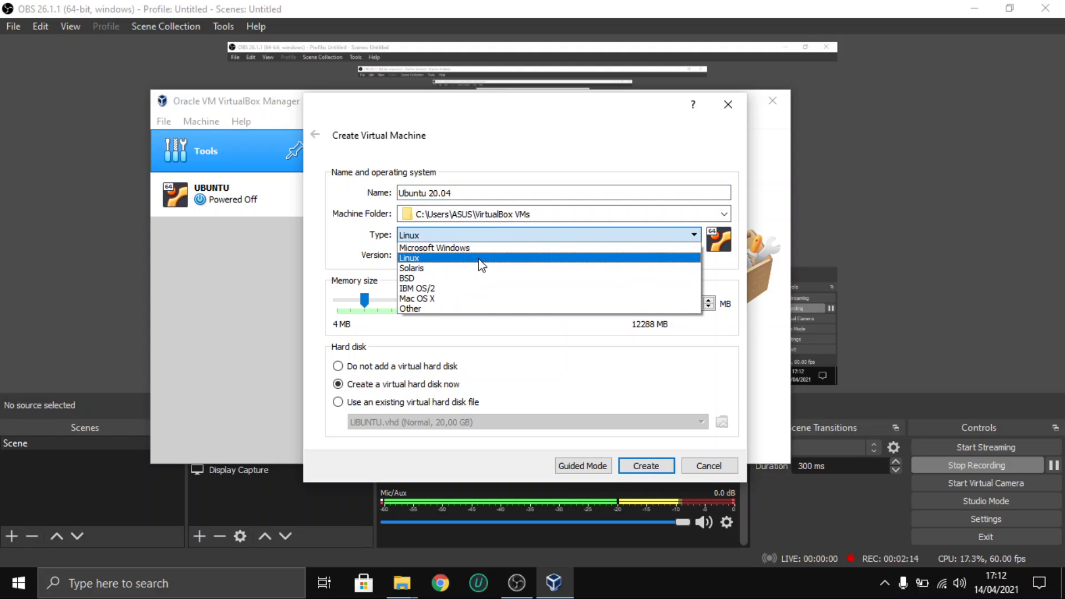
left_click(481, 259)
left_click(446, 257)
left_click(444, 257)
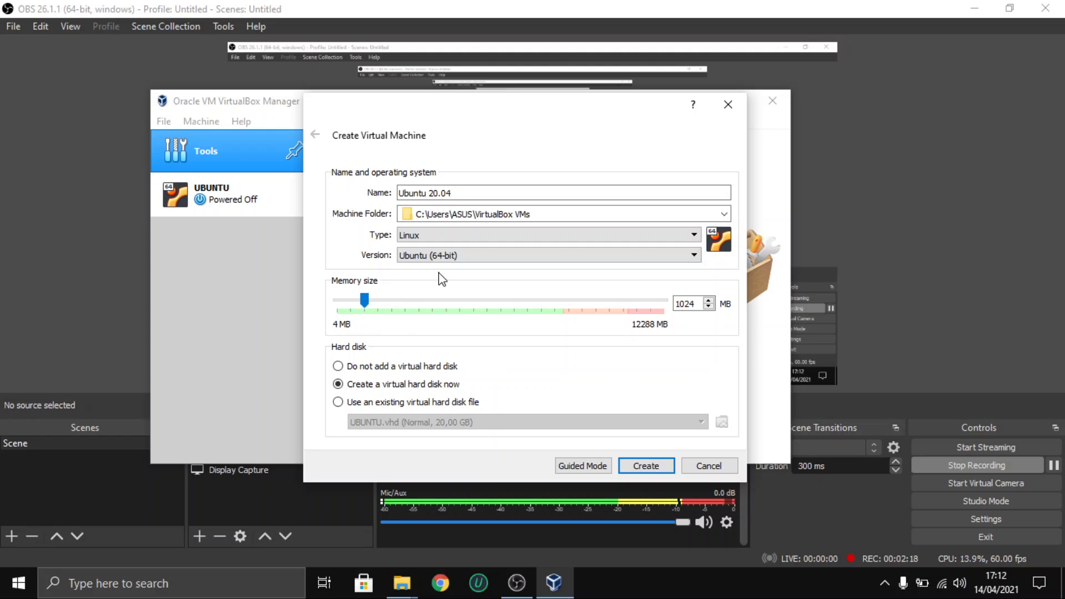
left_click(470, 256)
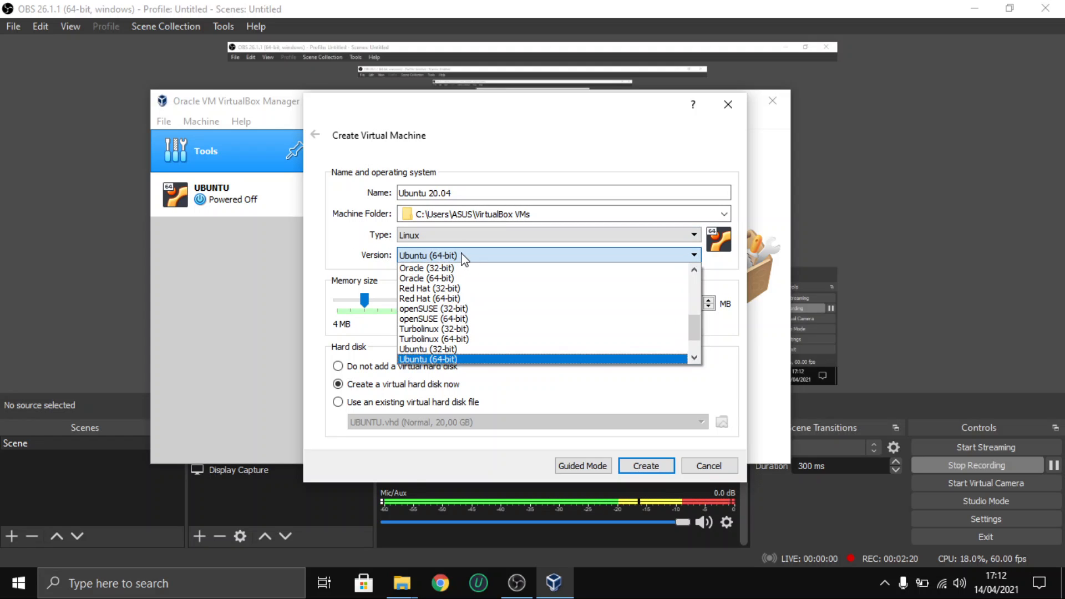
left_click(464, 257)
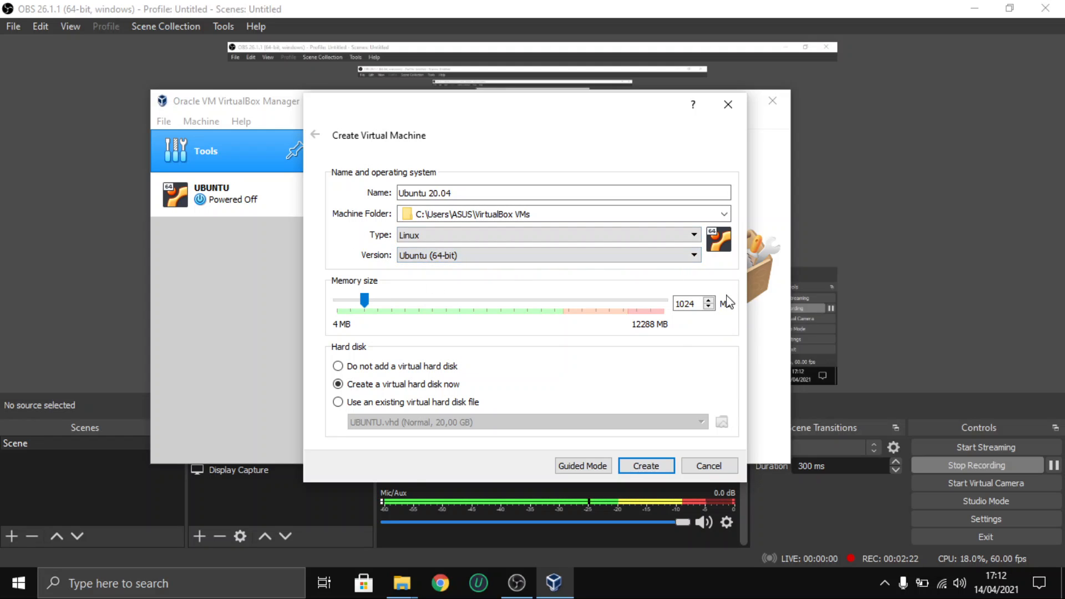
- Settle the machine's memory at 2048 MB and create it to reach hard-disk setup
left_click_drag(367, 303, 440, 302)
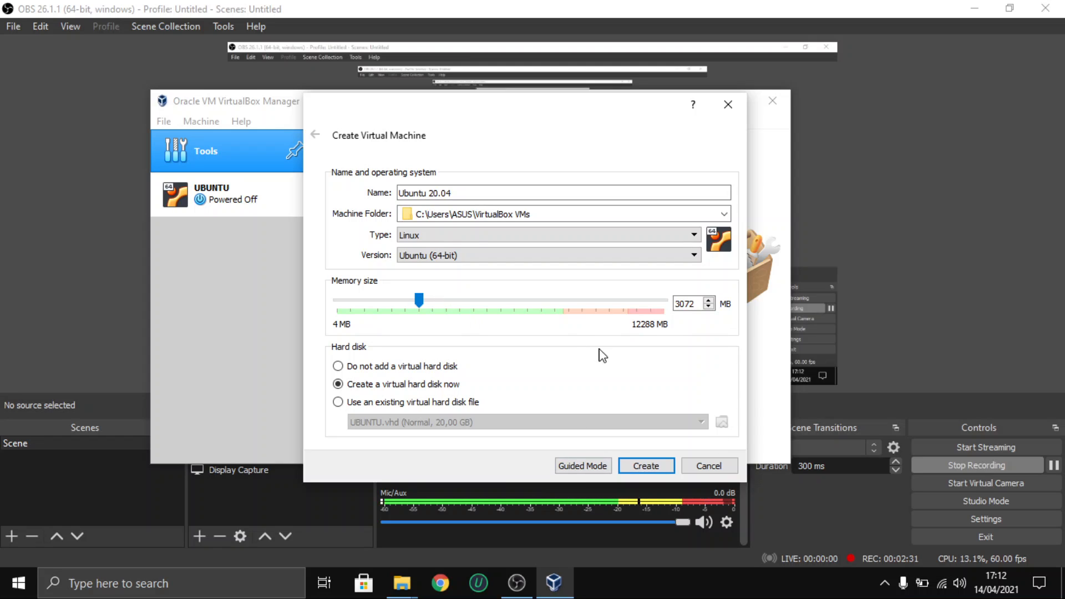
left_click(434, 302)
left_click(454, 306)
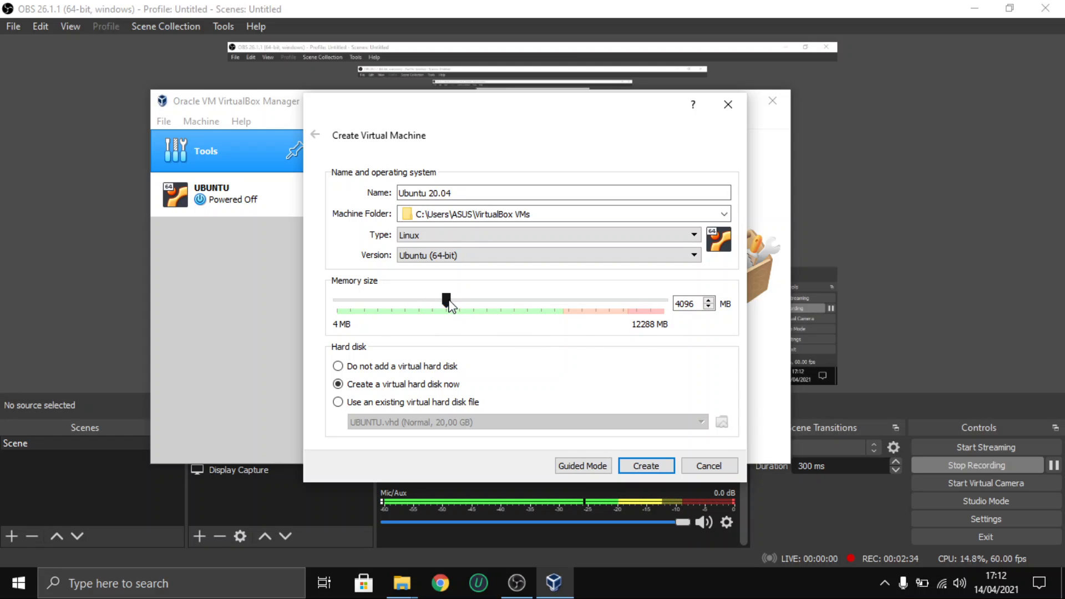
left_click(393, 307)
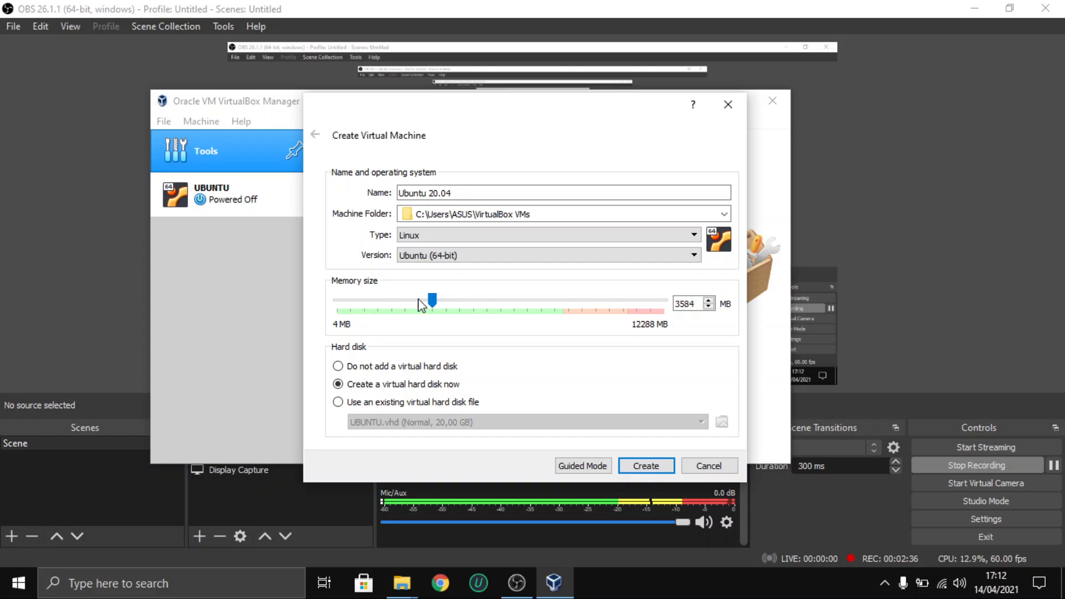
left_click(397, 308)
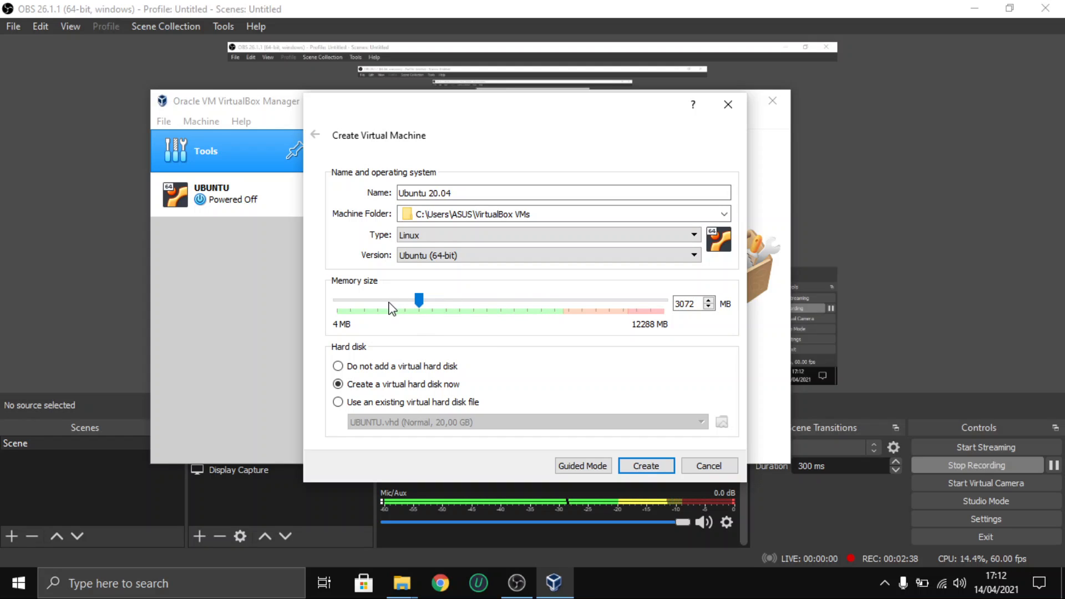
left_click(396, 306)
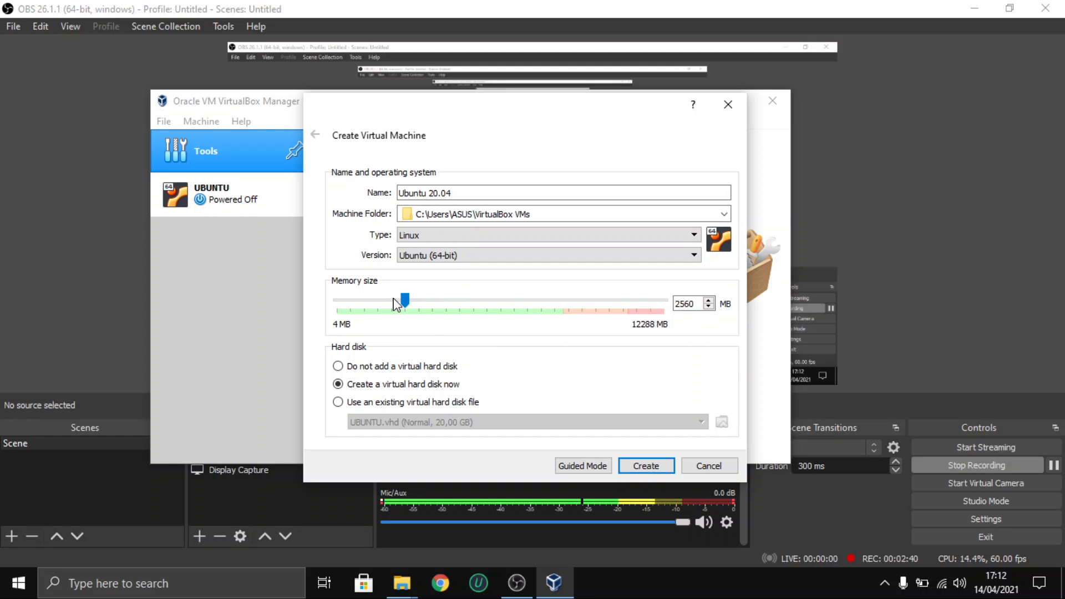
left_click(389, 308)
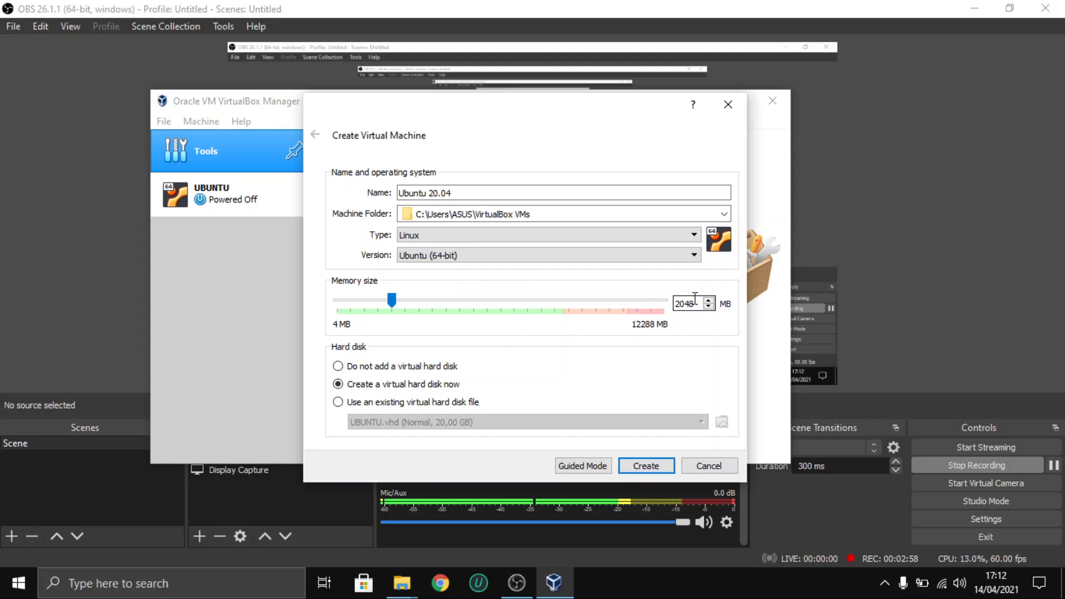
left_click(650, 466)
left_click(517, 210)
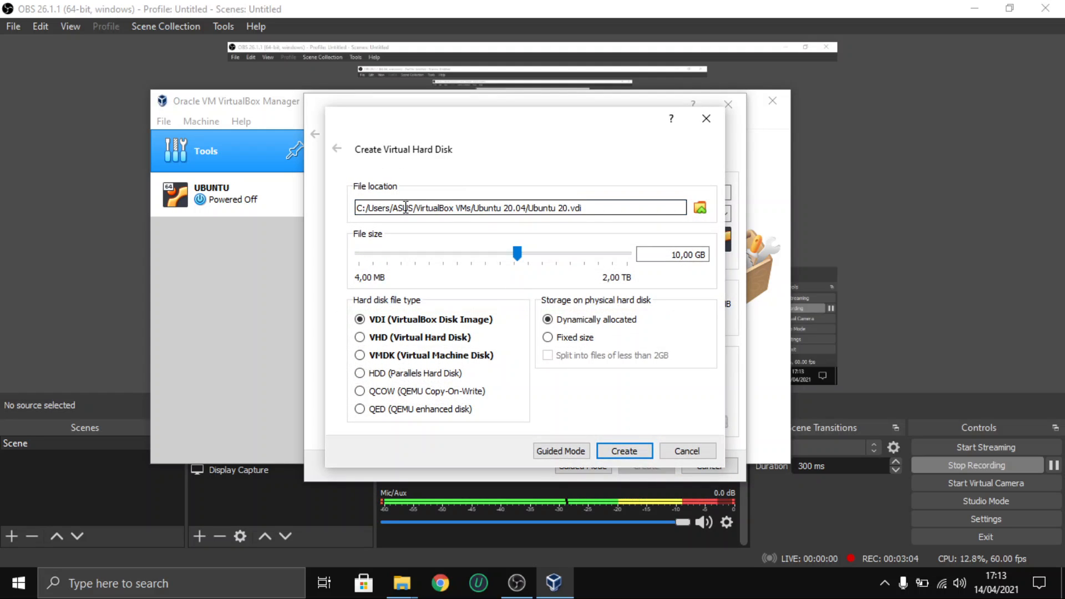
- Inspect the virtual disk's file path by selecting different portions of it
left_click_drag(405, 207, 589, 209)
left_click(630, 211)
left_click_drag(357, 208, 666, 228)
left_click(647, 215)
left_click_drag(357, 209, 604, 206)
left_click(402, 208)
left_click_drag(417, 208, 625, 209)
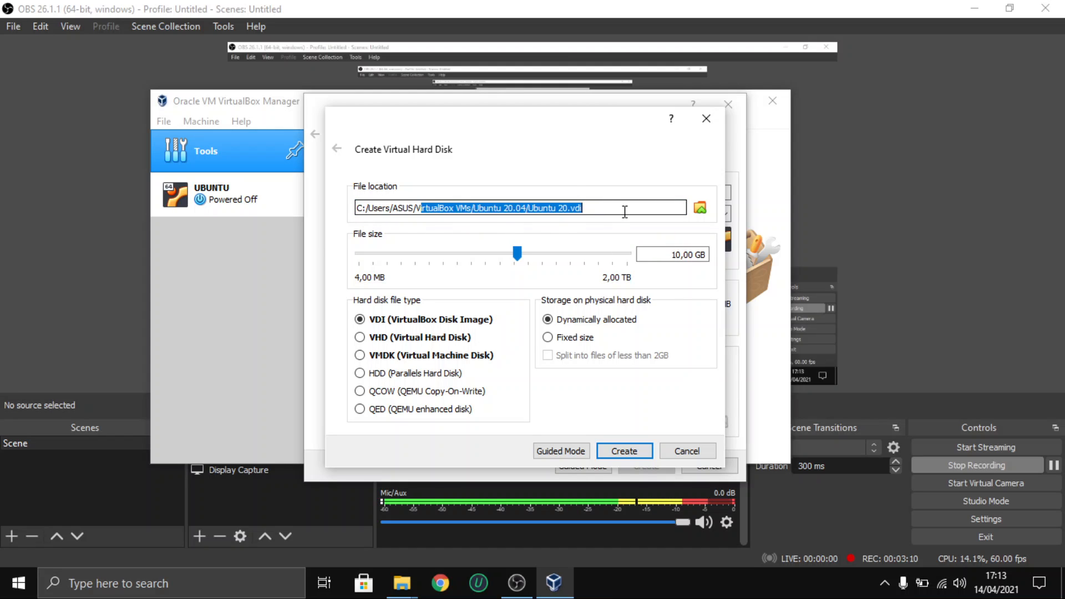
left_click(625, 209)
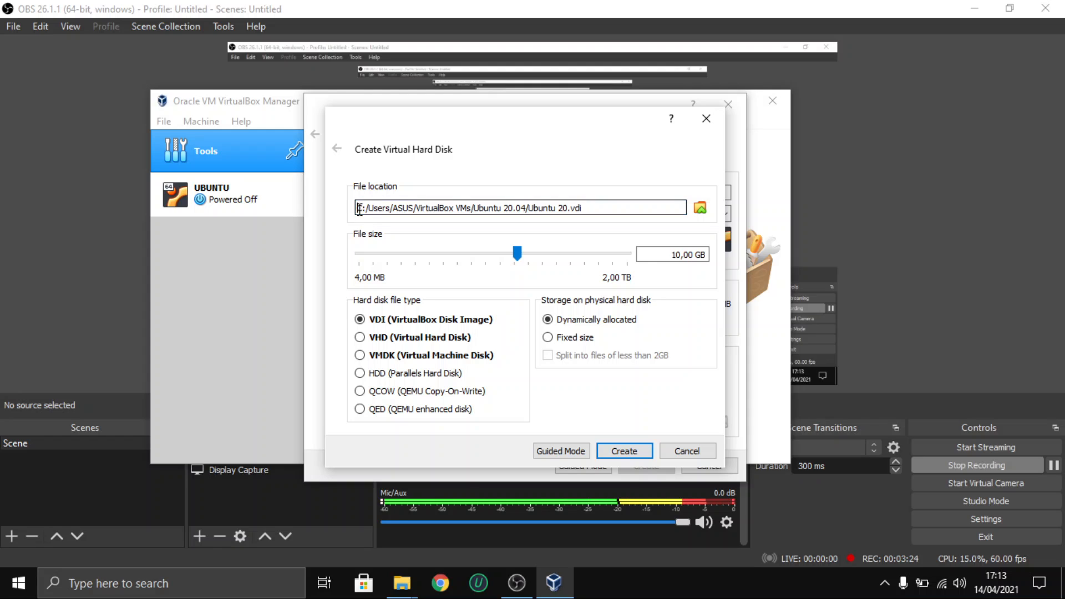
- Reselect parts of the path, then drag the size slider up to 23,72 GB
left_click_drag(357, 208, 290, 194)
left_click(410, 216)
left_click_drag(390, 208, 606, 208)
left_click(614, 208)
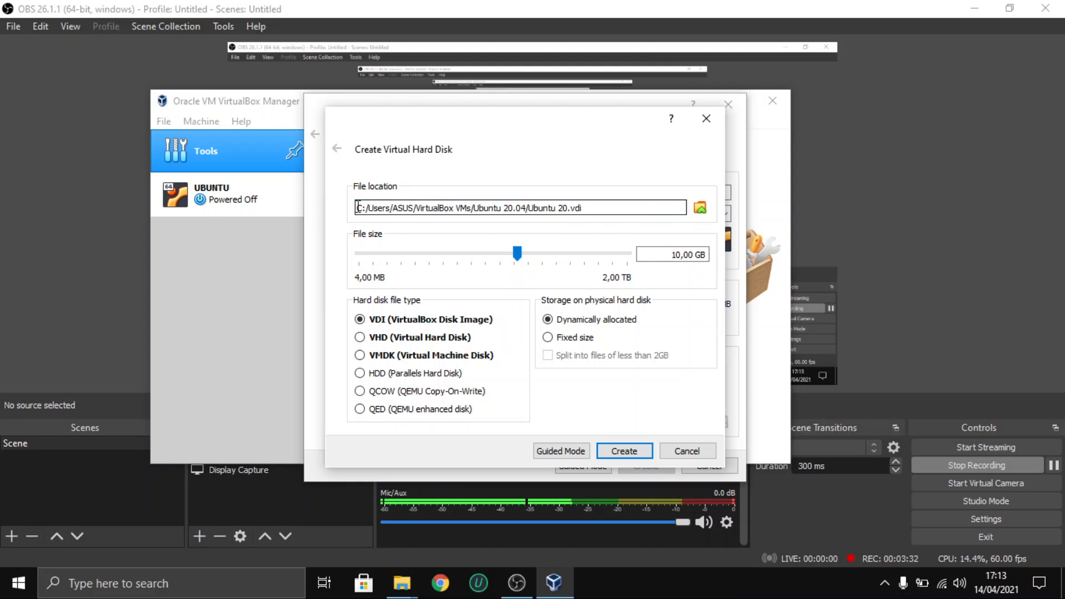
mouse_move(353, 208)
left_mouse_down()
mouse_move(647, 207)
mouse_move(351, 205)
left_mouse_up()
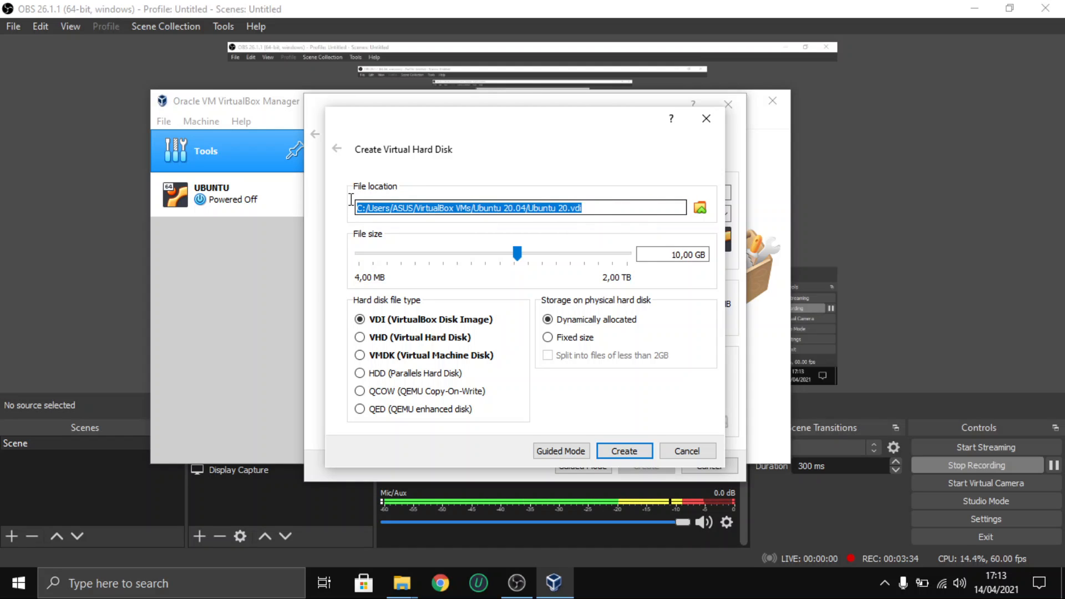
left_click(442, 209)
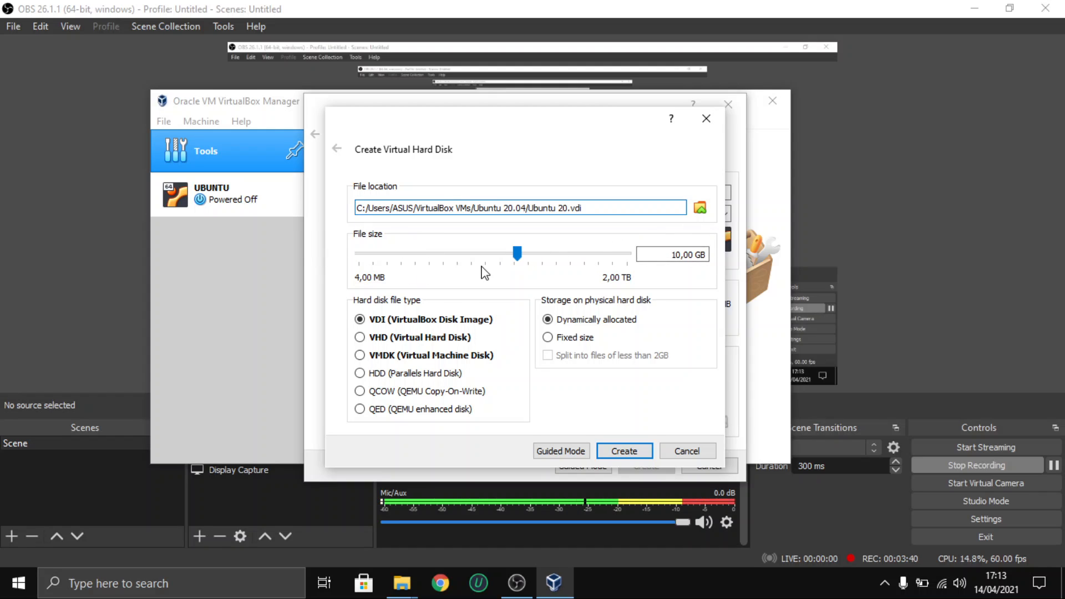
mouse_move(520, 257)
left_mouse_down()
mouse_move(539, 265)
mouse_move(529, 269)
left_mouse_up()
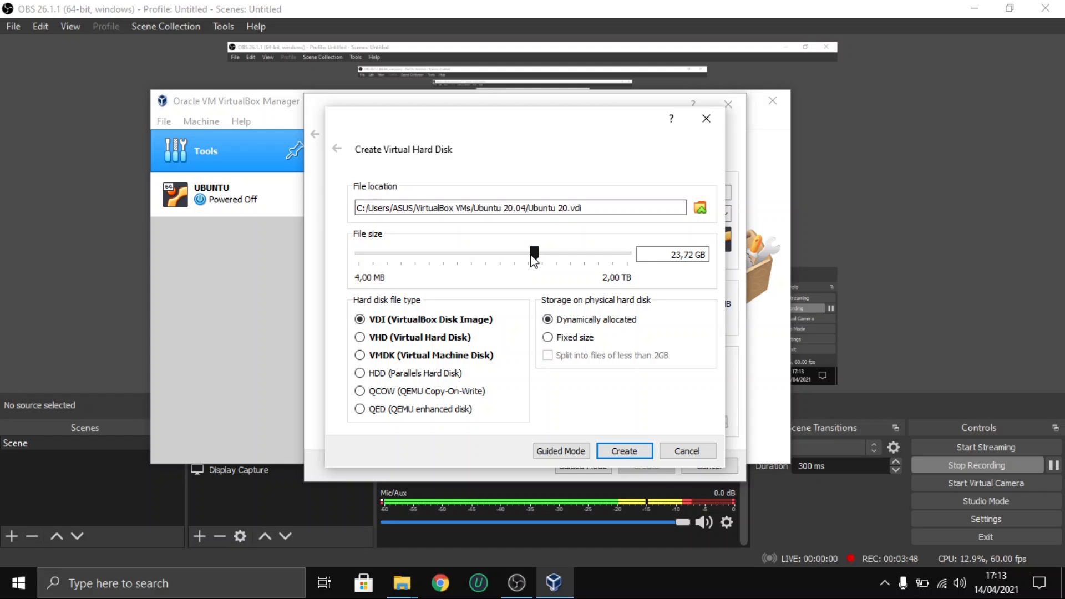
- Replace the disk size value with 20 GB, then reselect the size field for editing
mouse_move(534, 254)
left_mouse_down()
mouse_move(522, 255)
mouse_move(536, 256)
left_mouse_up()
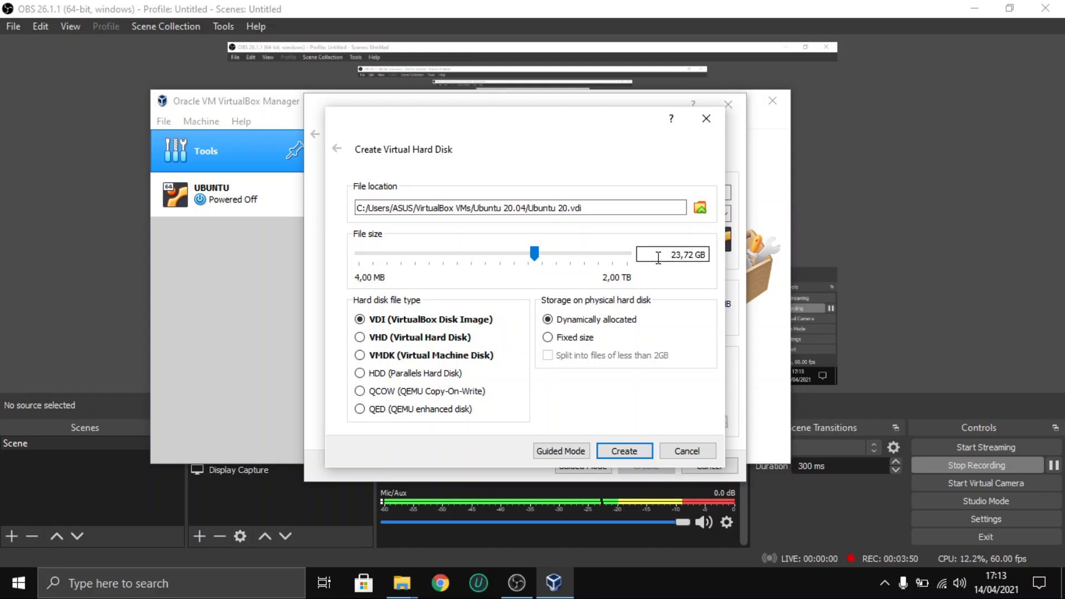
left_click_drag(657, 253, 772, 262)
type("20")
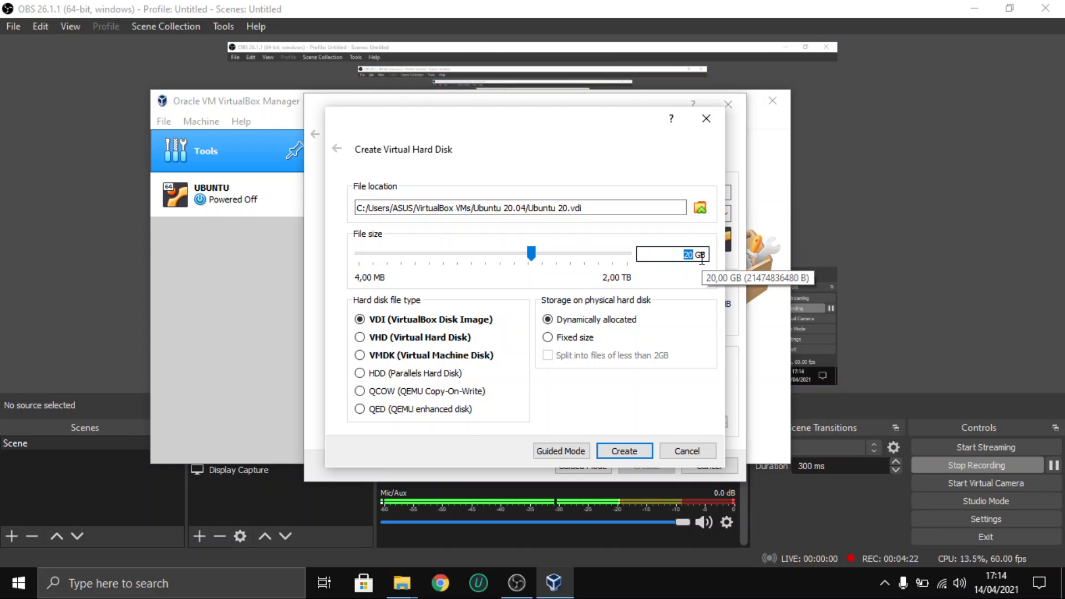
left_click(702, 260)
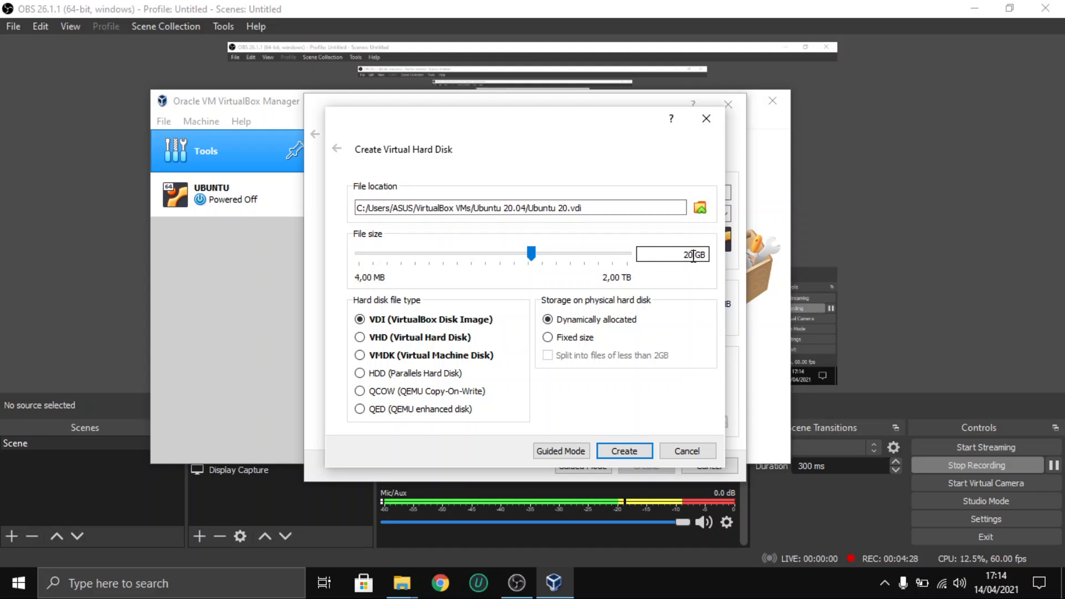
left_click(679, 253)
double_click(680, 253)
- Drag the size slider between 2,00 TB and 76,65 MB, then type 20 for a 20 GB disk
left_click_drag(532, 254, 938, 245)
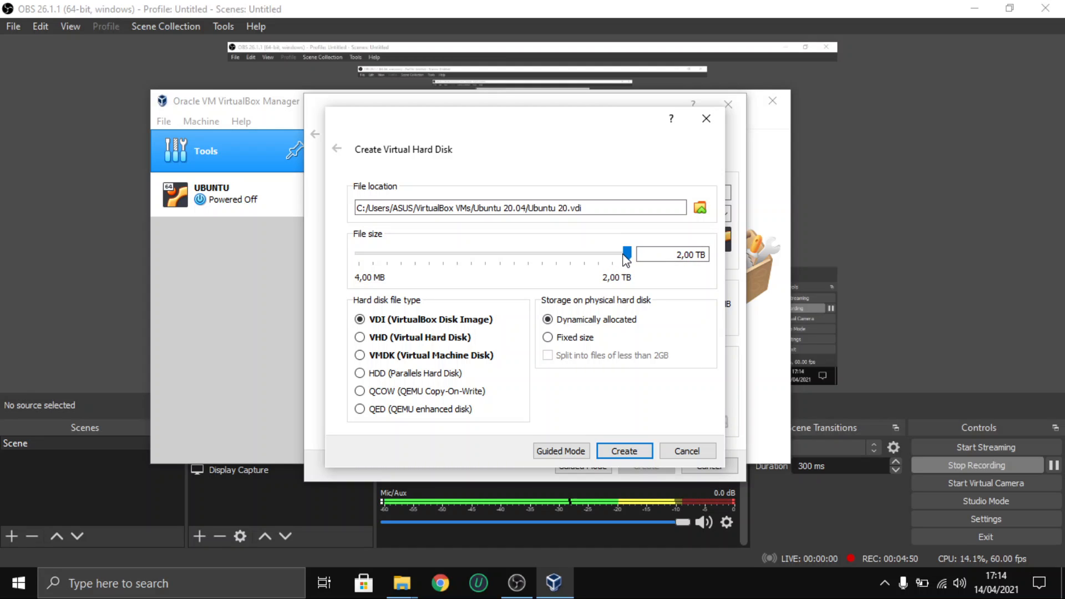
left_click_drag(627, 254, 491, 257)
left_click_drag(655, 254, 796, 255)
type("20")
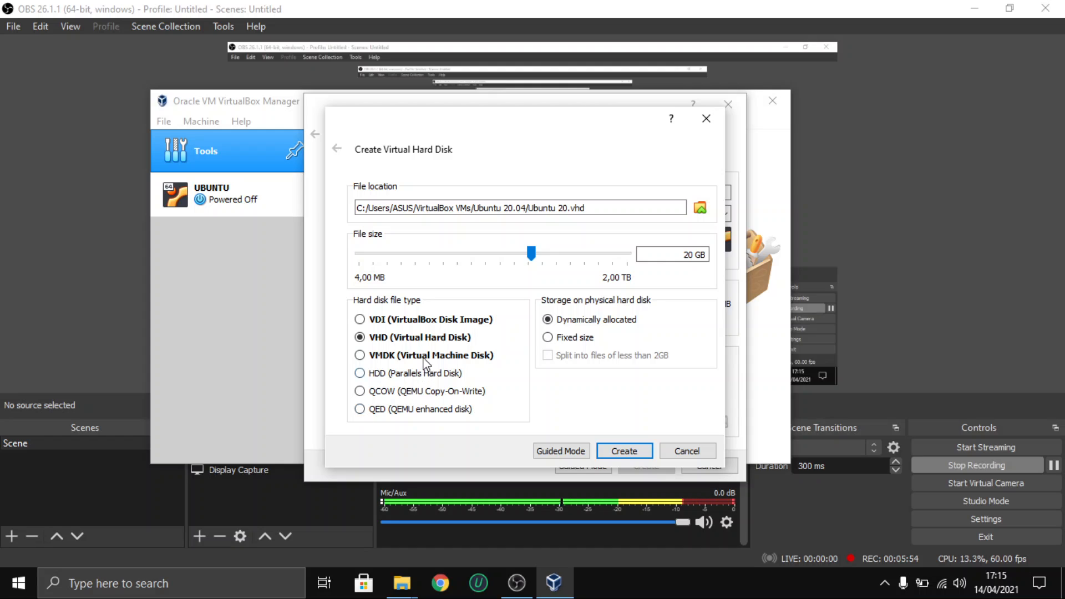
left_click(360, 320)
left_click(362, 357)
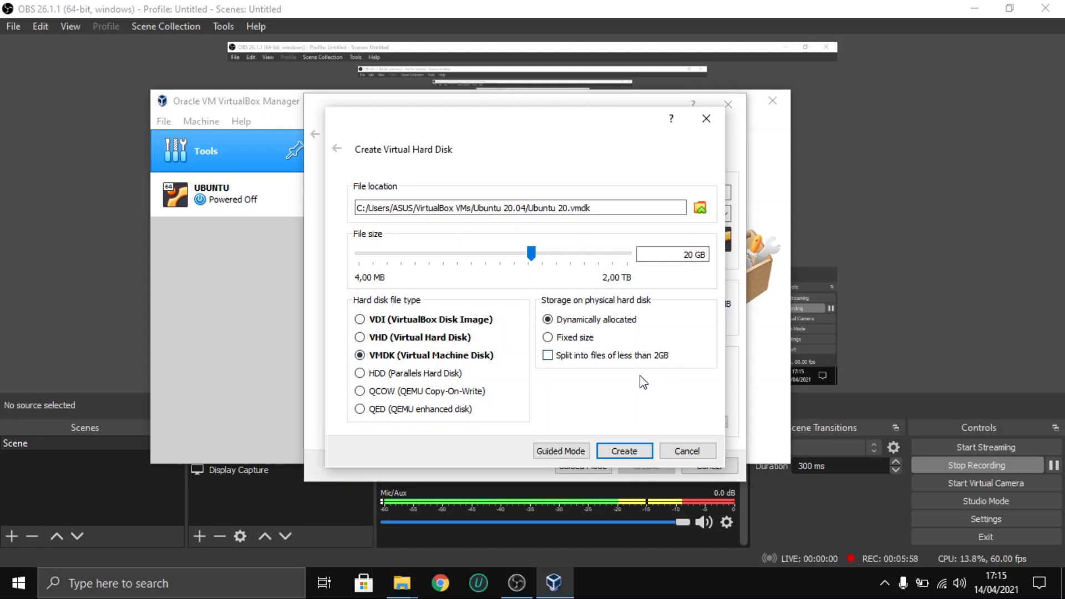
left_click(360, 338)
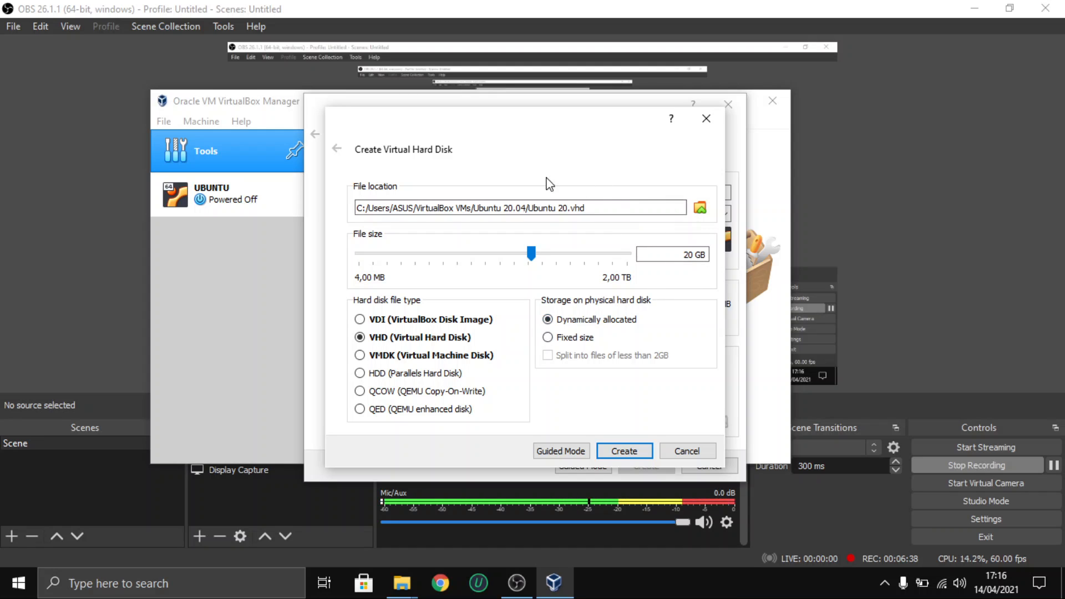
left_click_drag(529, 209, 621, 210)
left_click(530, 209)
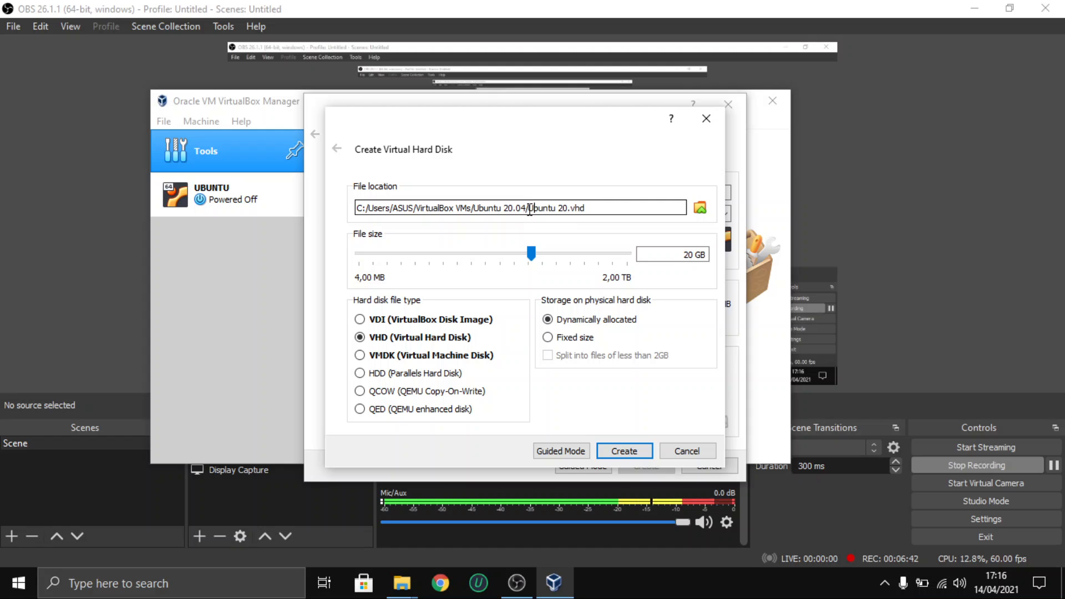
left_click_drag(532, 209, 646, 212)
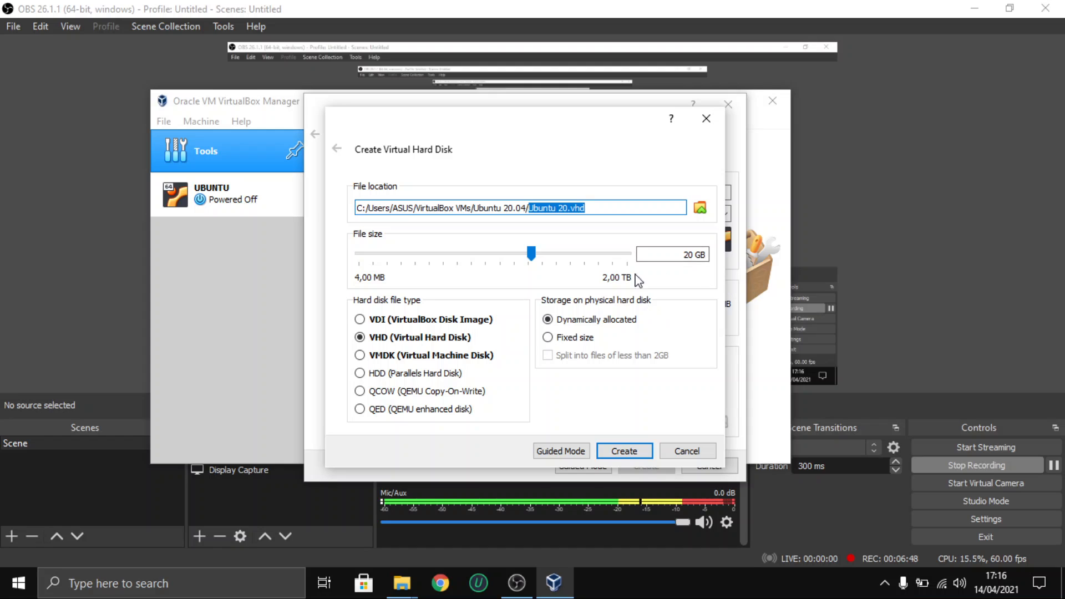
left_click(583, 210)
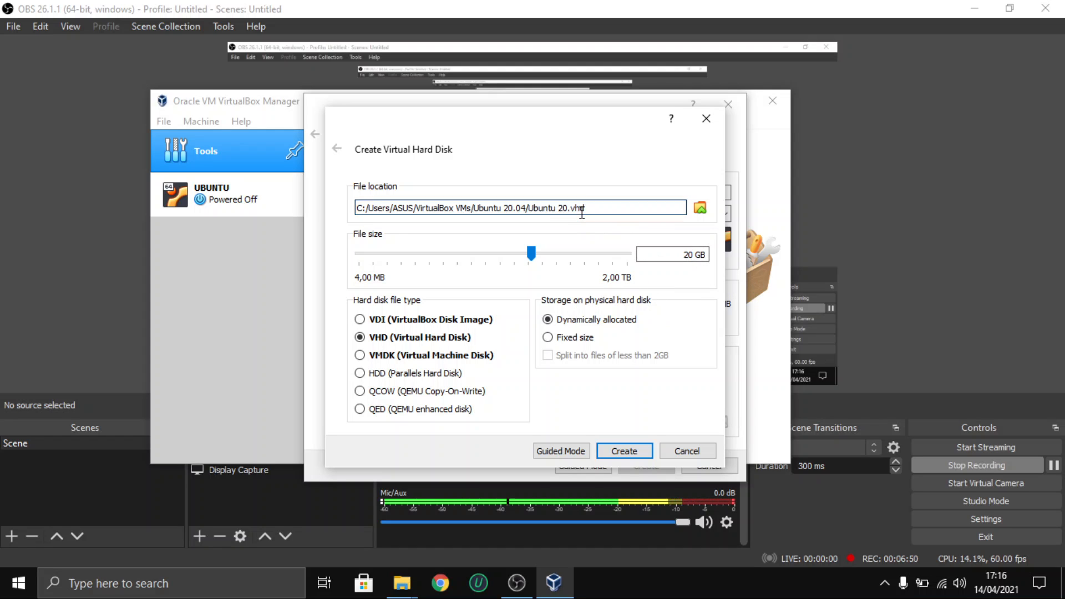
left_click_drag(563, 203, 621, 206)
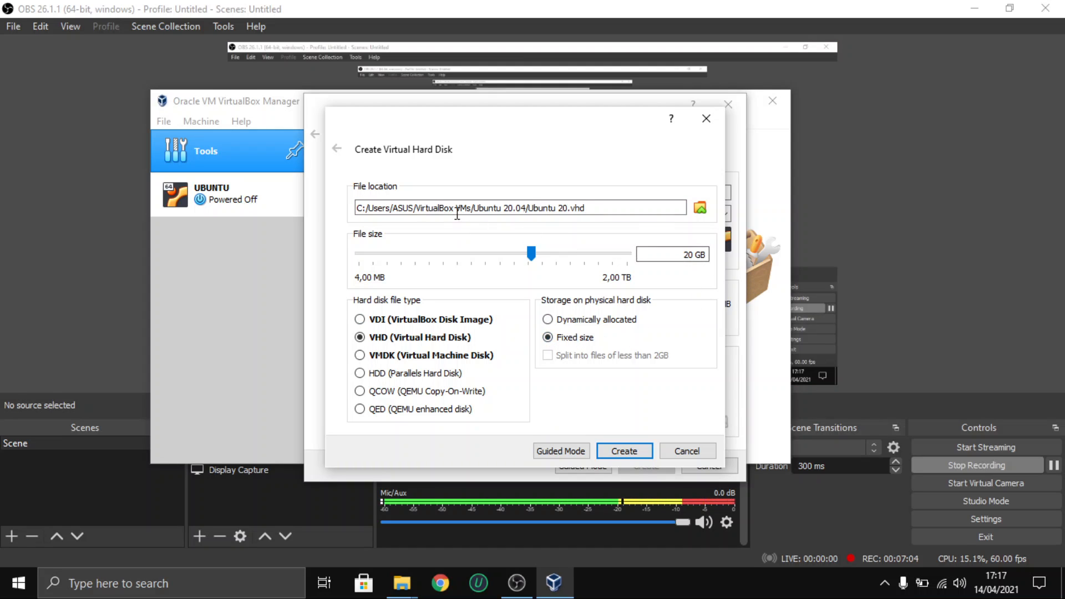
key("Tab")
key("Tab")
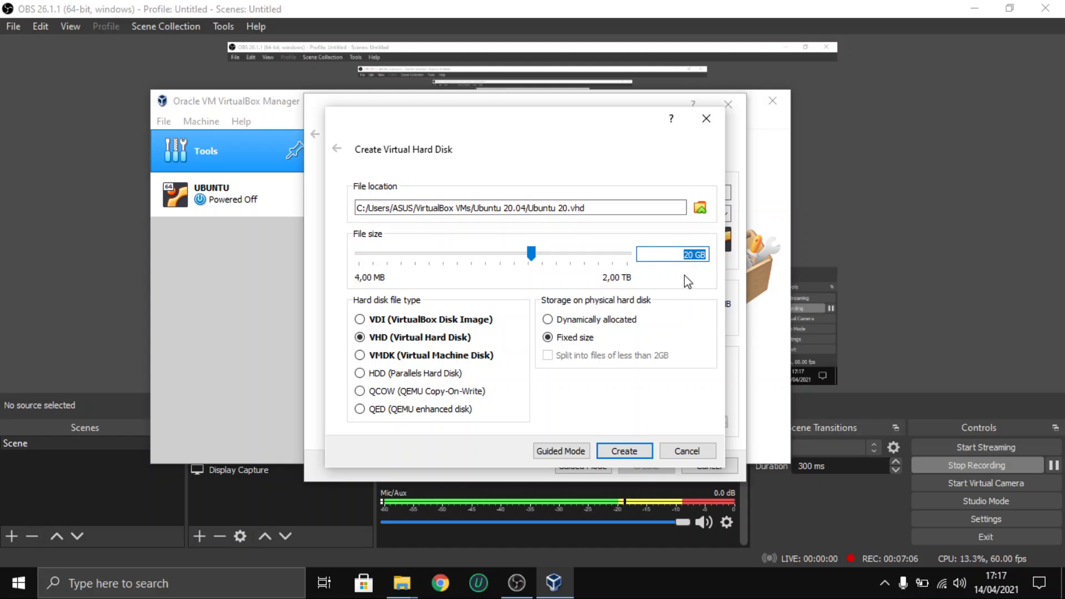
left_click(598, 322)
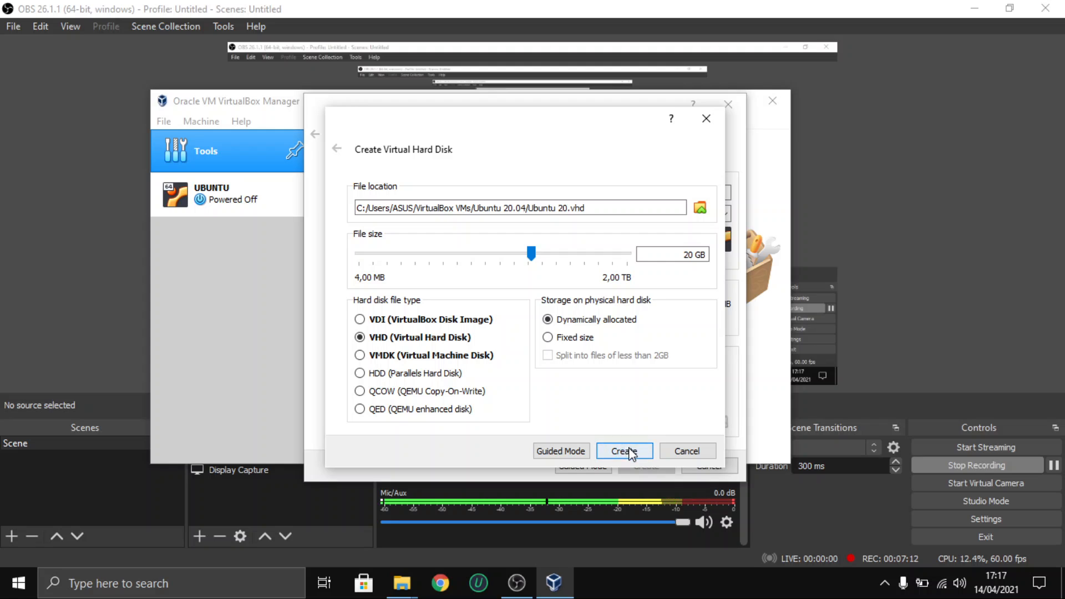
- Create the 20 GB virtual disk and browse the General tabs of Ubuntu 20.04's settings
left_click(642, 457)
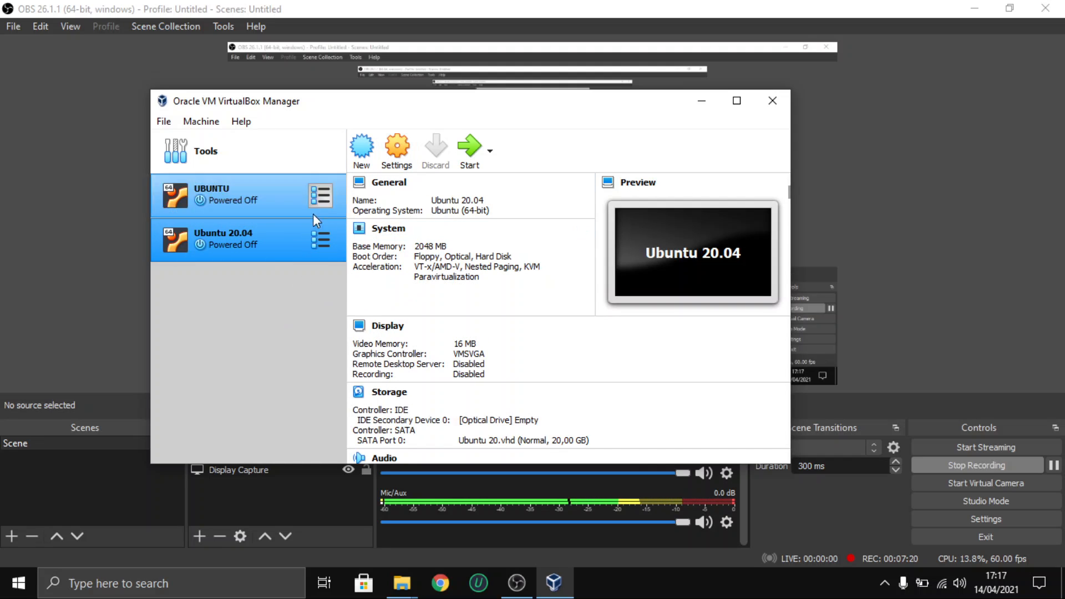
left_click(411, 156)
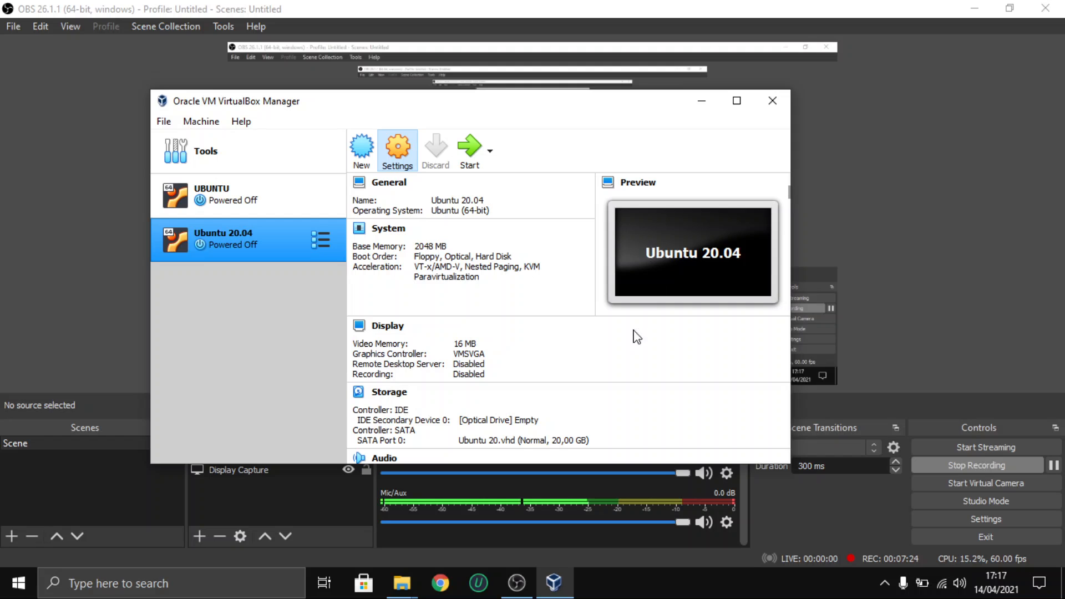
left_click(407, 143)
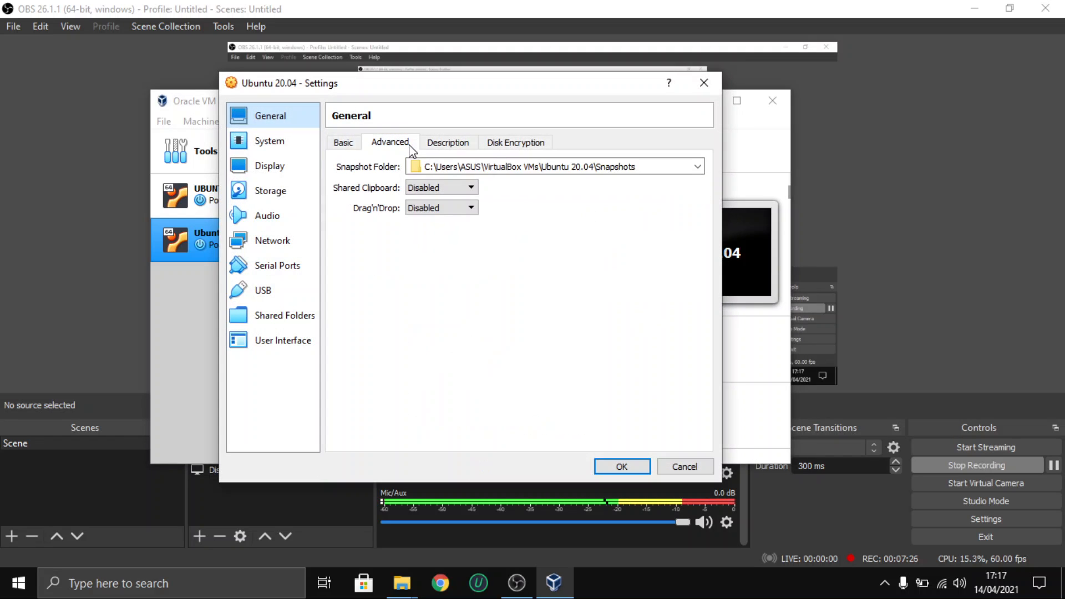
left_click(448, 143)
left_click(505, 145)
- On the System page, move Floppy to the bottom of the boot order and disable it
left_click(272, 142)
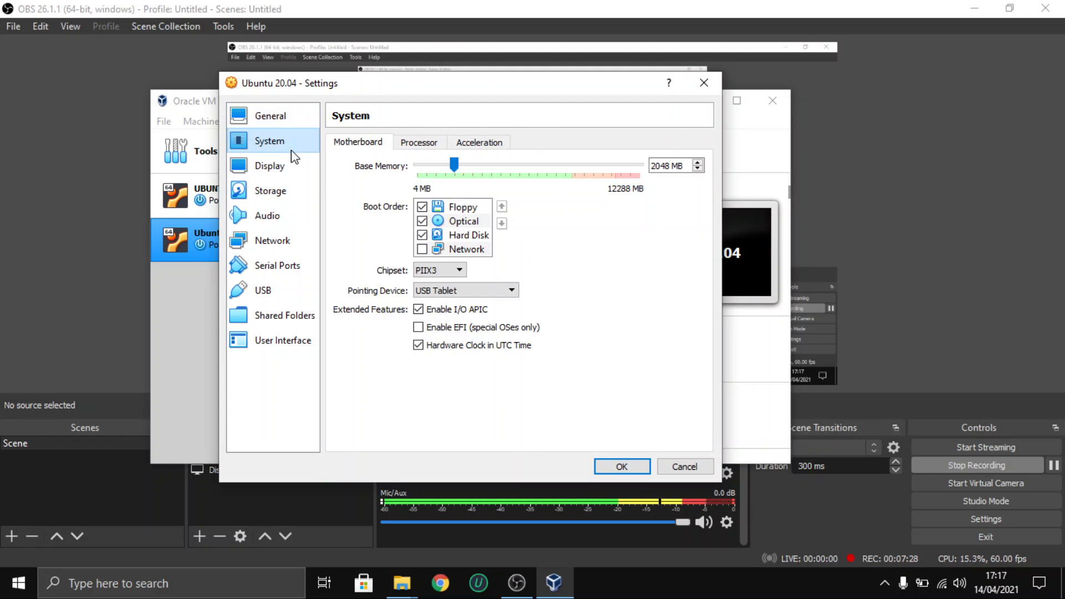
left_click_drag(428, 207, 425, 249)
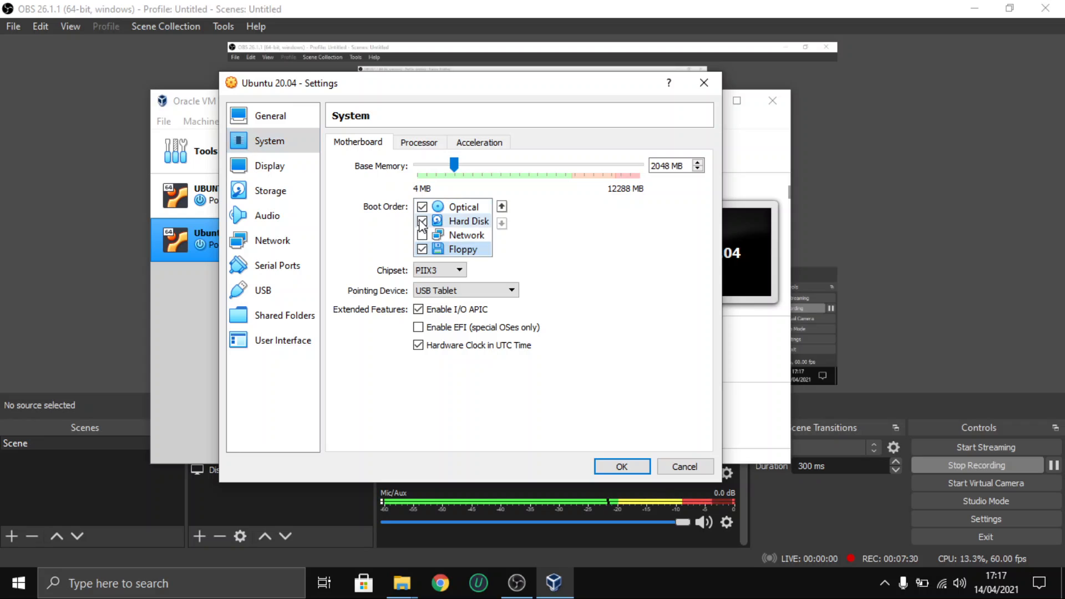
left_click(422, 249)
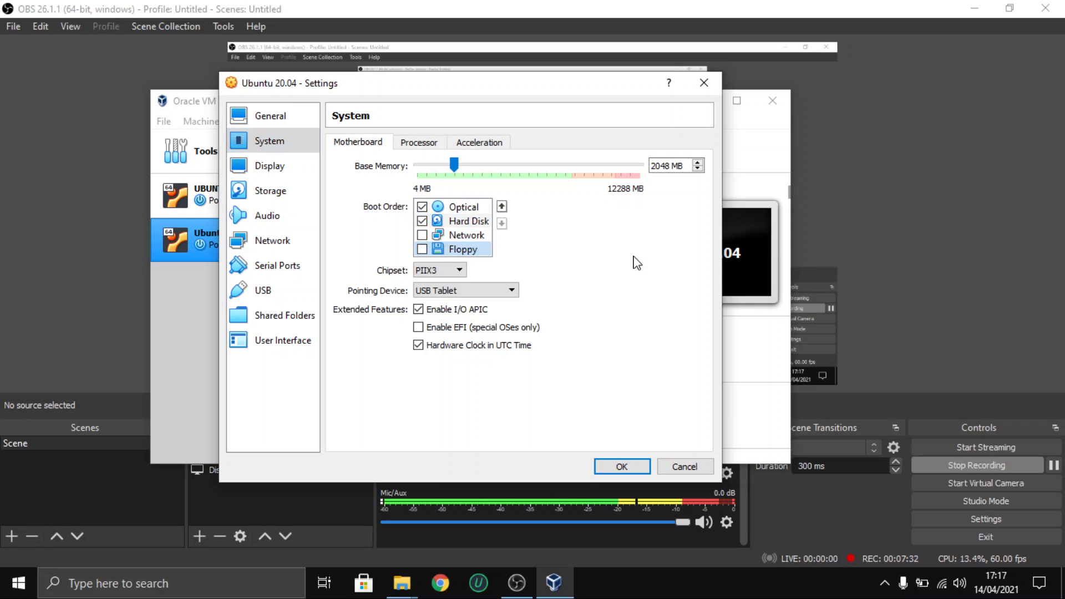
left_click(428, 144)
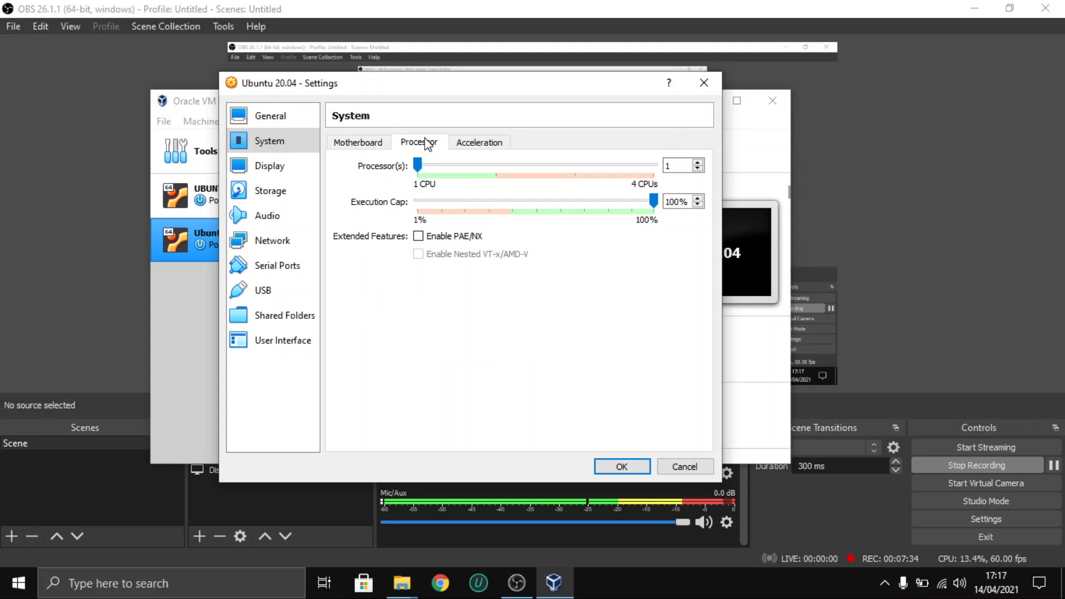
left_click(360, 146)
- Raise video memory to 128 MB and enable 3D acceleration on the Display page
left_click(271, 165)
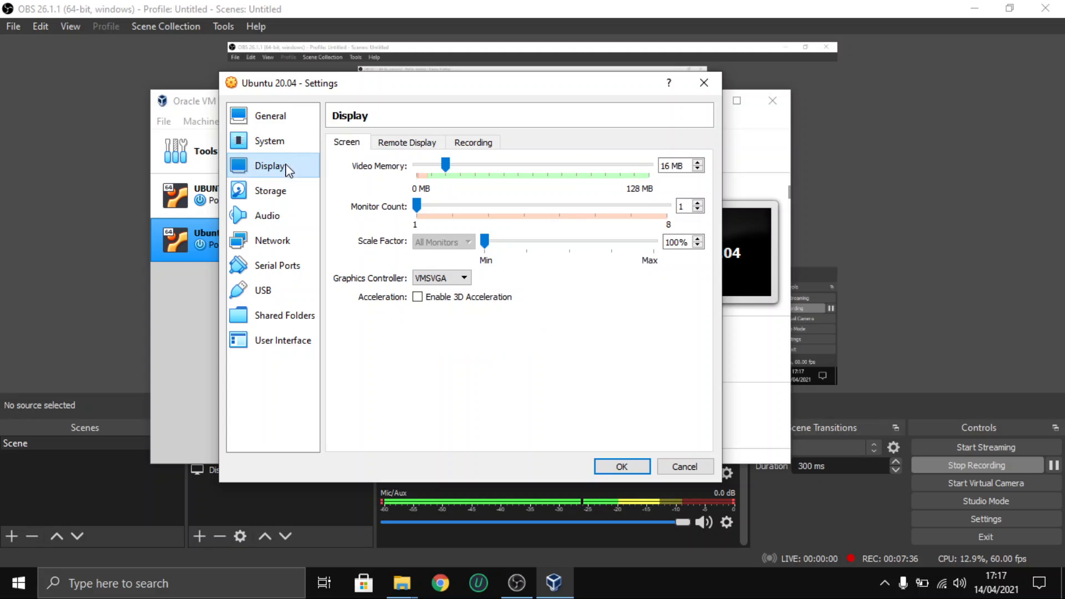
left_click_drag(447, 166, 714, 171)
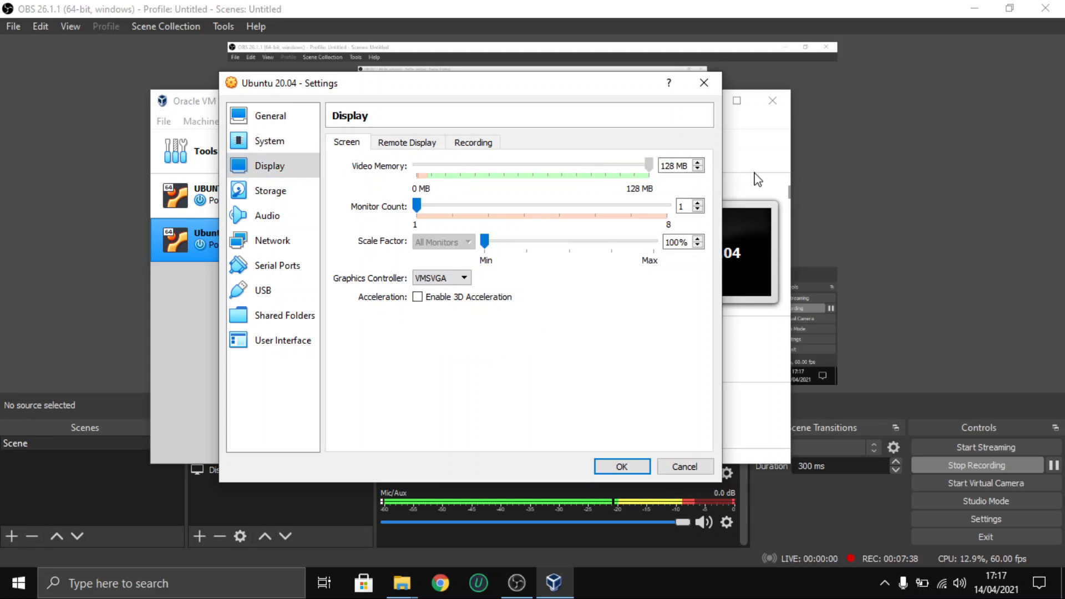
left_click(478, 296)
left_click(438, 146)
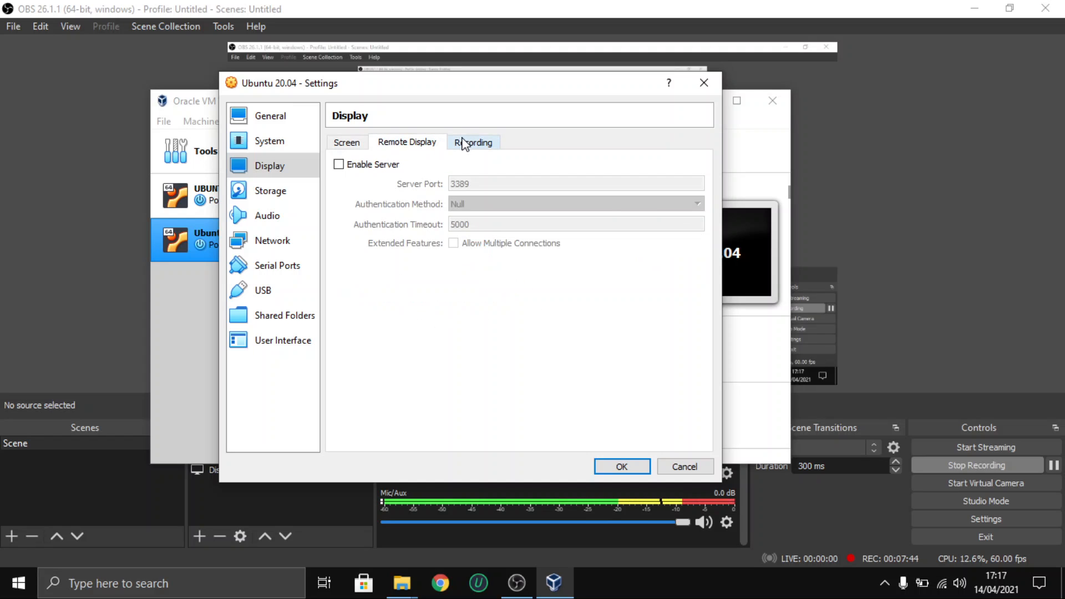
left_click(343, 145)
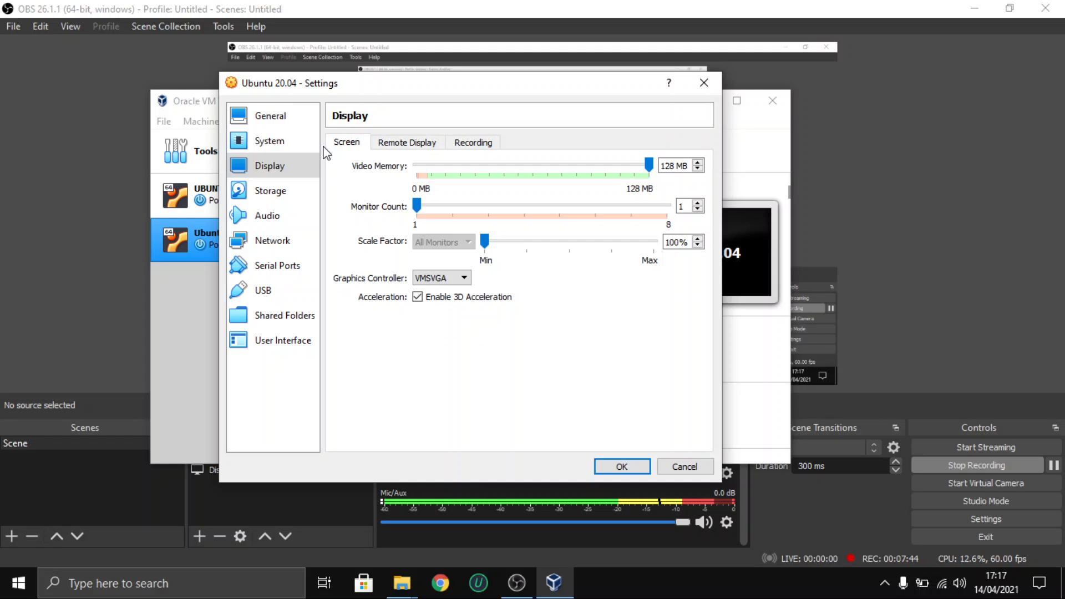
- Review the Storage, Audio, Network, System and General pages, then save the settings with OK
left_click(255, 197)
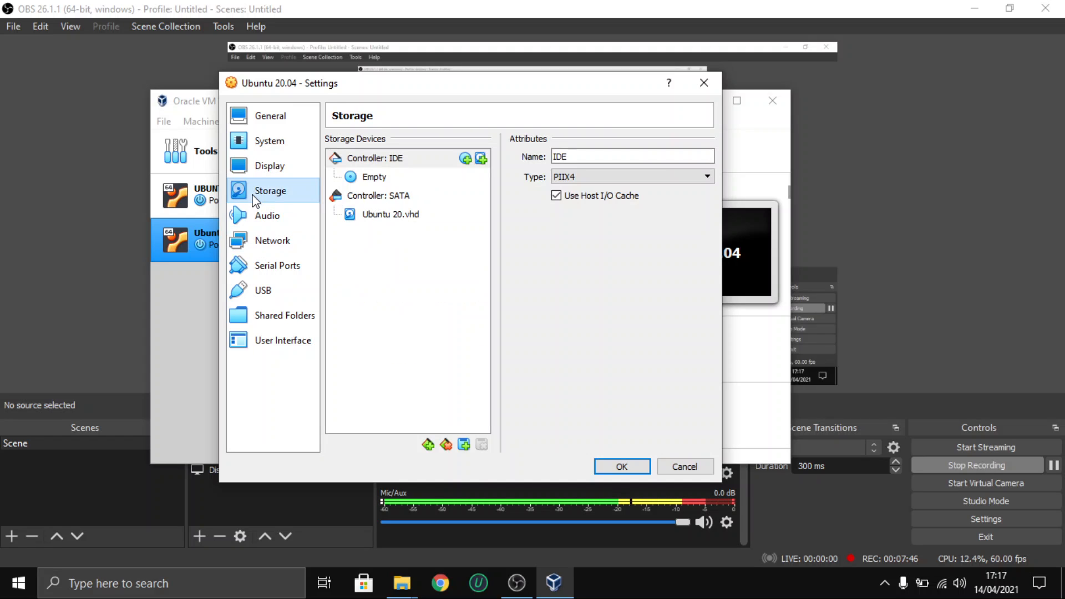
left_click(289, 216)
left_click(273, 241)
left_click(278, 166)
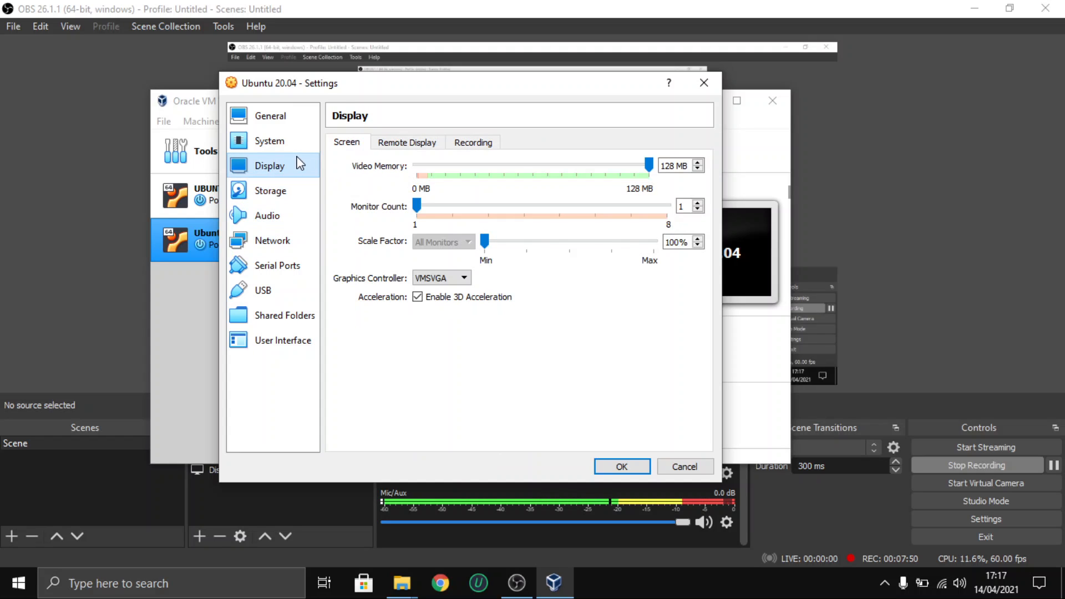
left_click(298, 189)
left_click(288, 164)
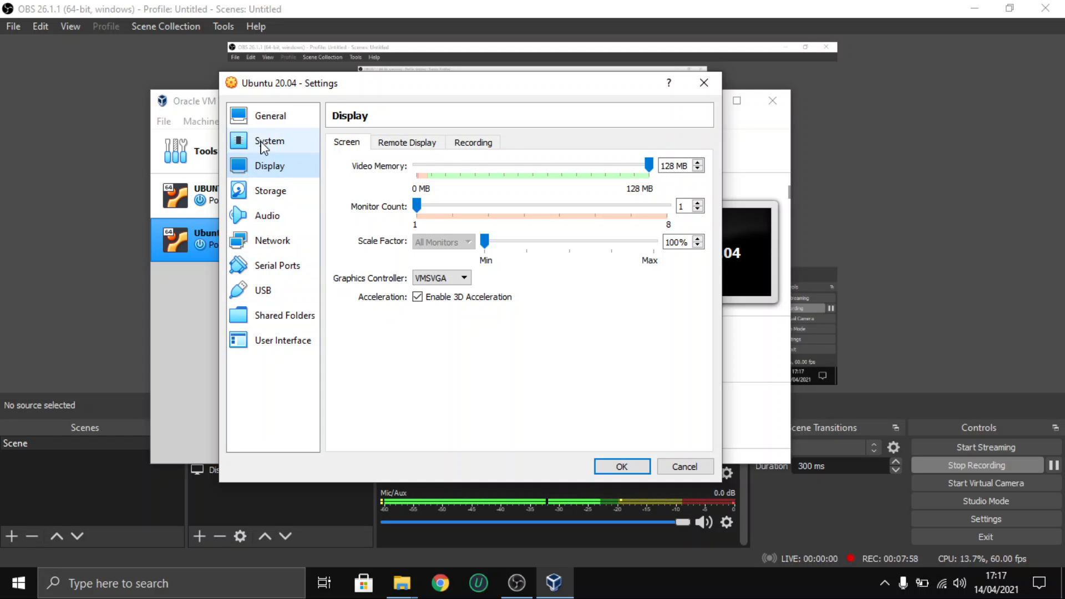
left_click(262, 143)
left_click(278, 115)
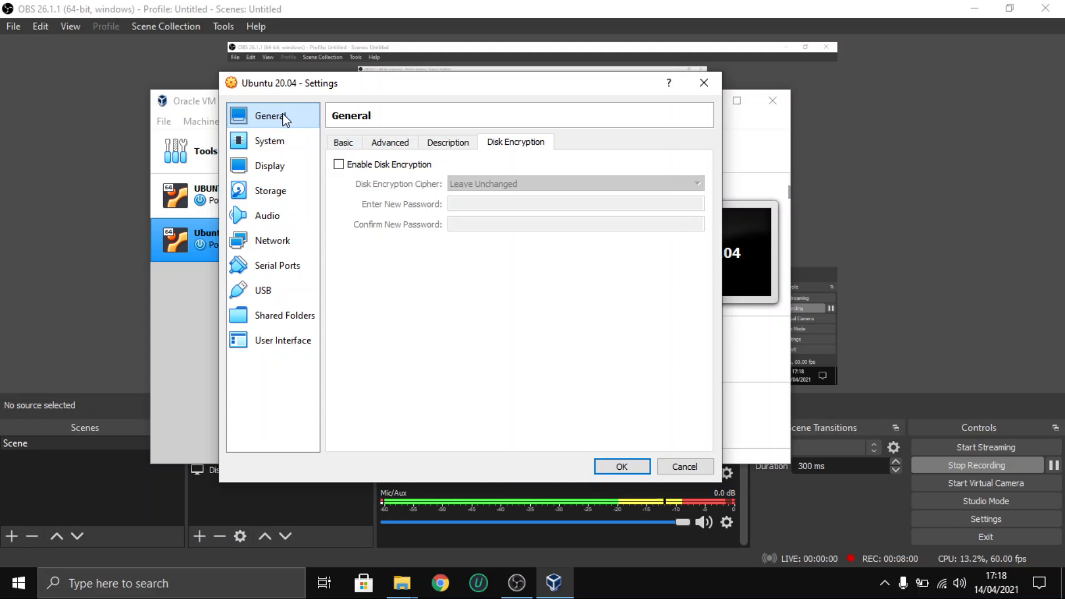
left_click(347, 143)
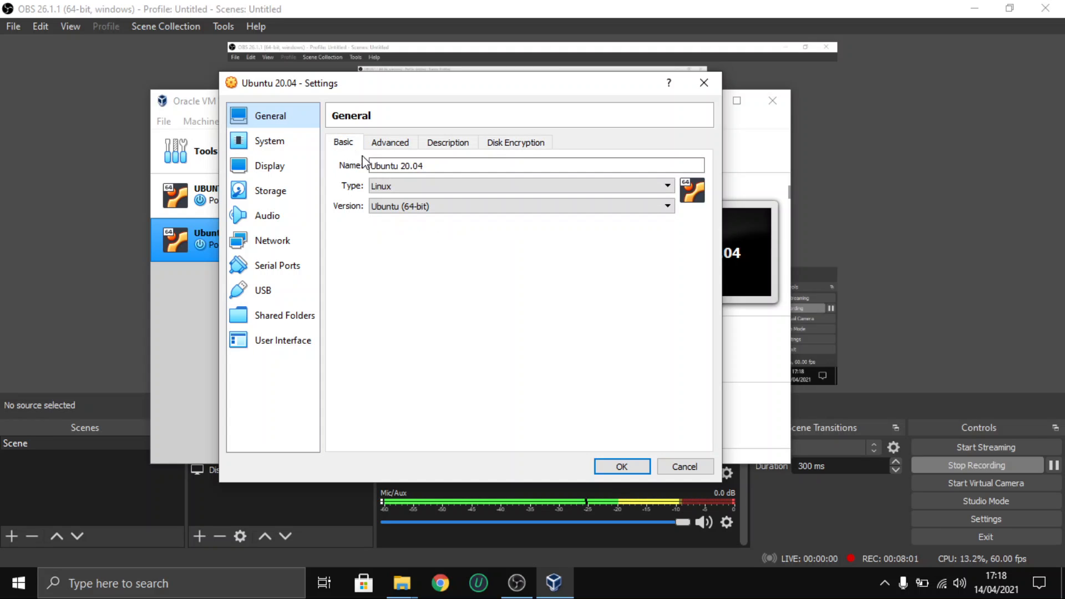
left_click(617, 467)
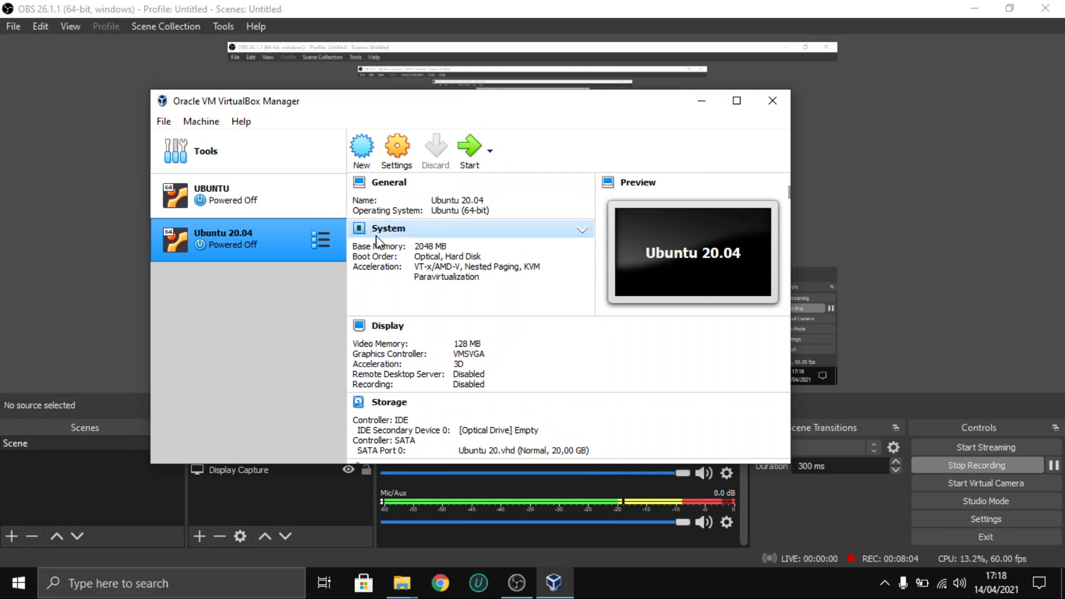
- Start Ubuntu 20.04 with the Ubuntu desktop ISO as start-up disk and dismiss the crash errors
left_click(471, 147)
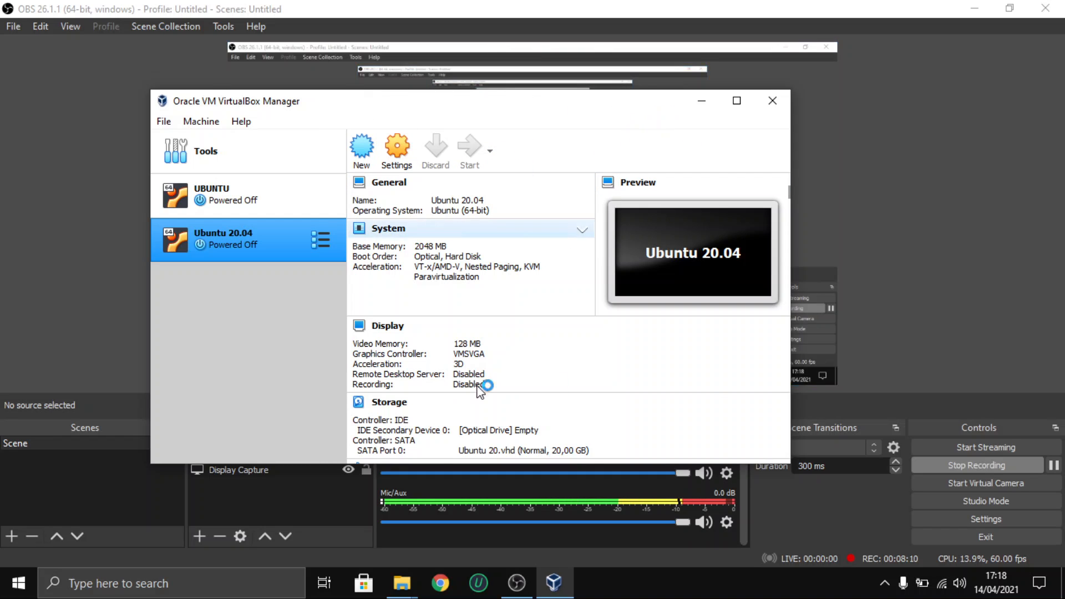
right_click(466, 438)
left_click(572, 169)
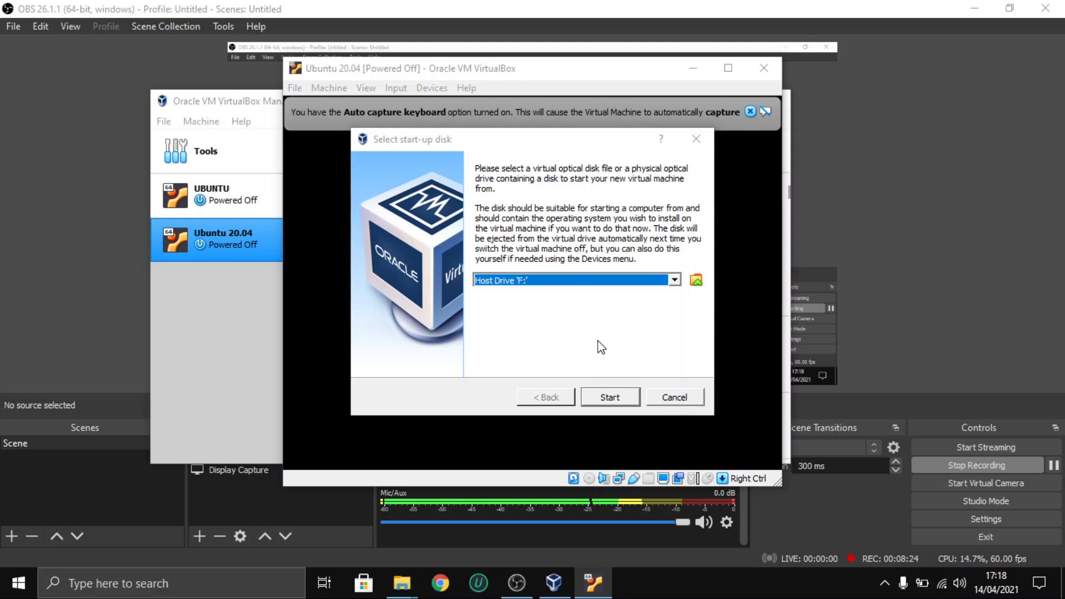
left_click(616, 280)
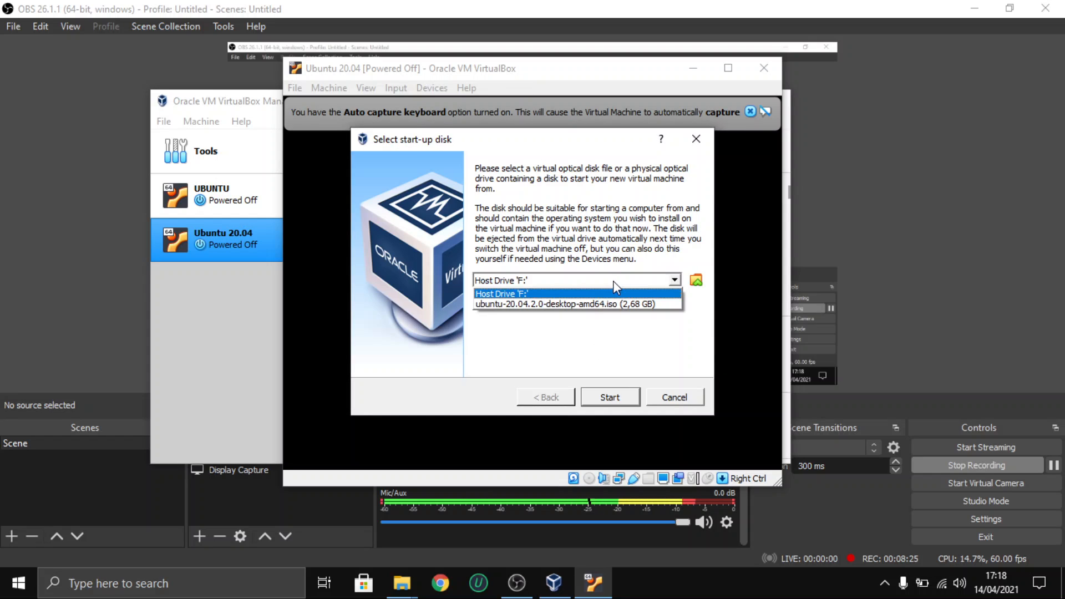
left_click(590, 304)
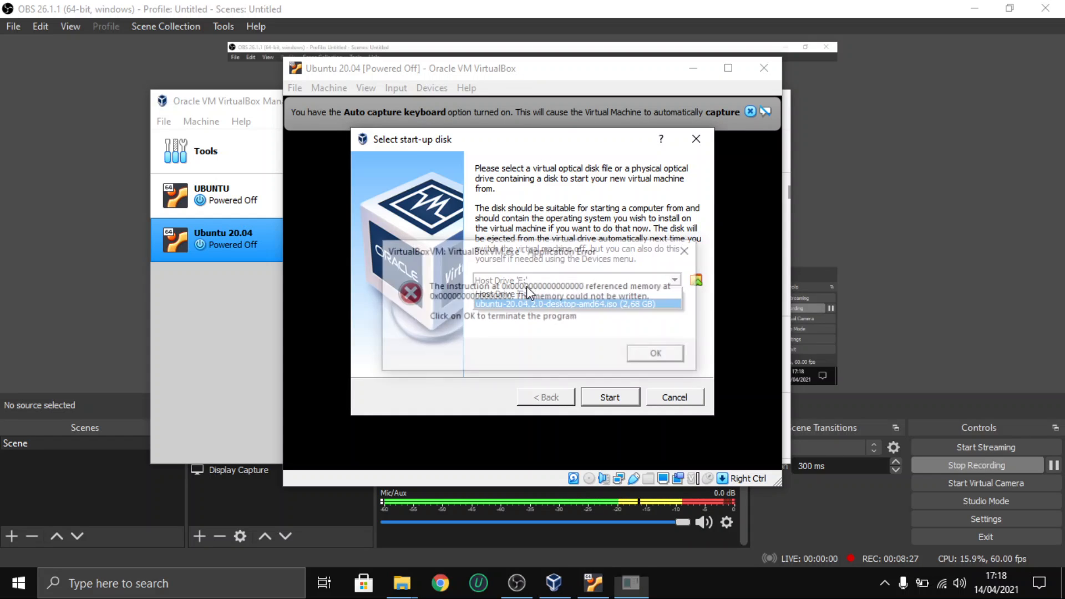
left_click(650, 351)
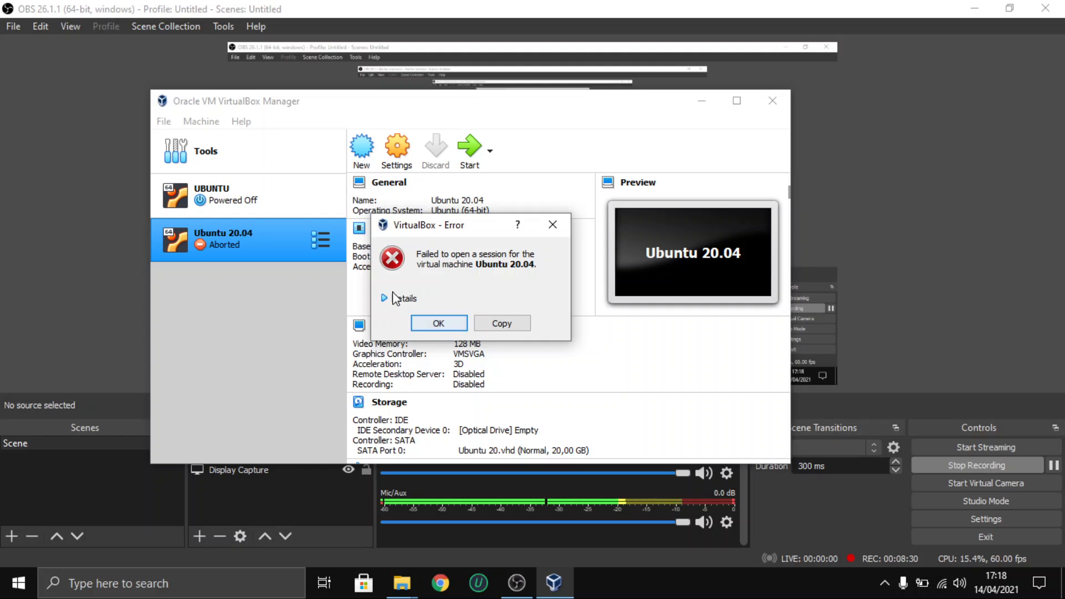
left_click(394, 299)
left_click(438, 450)
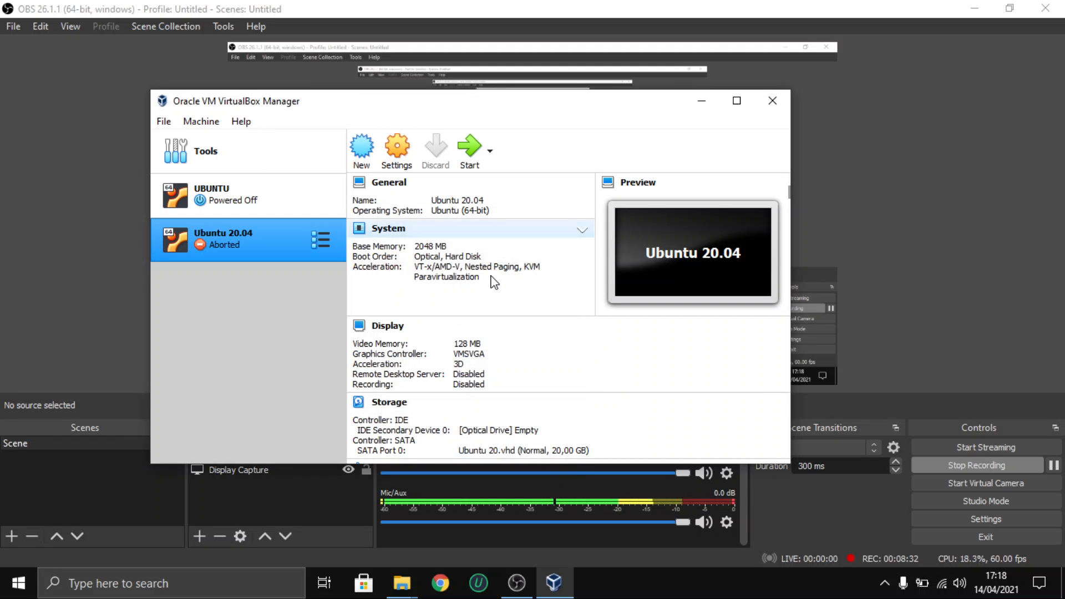
- Start Ubuntu 20.04 again, booting from ubuntu-20.04.2.0-desktop-amd64.iso
left_click(469, 147)
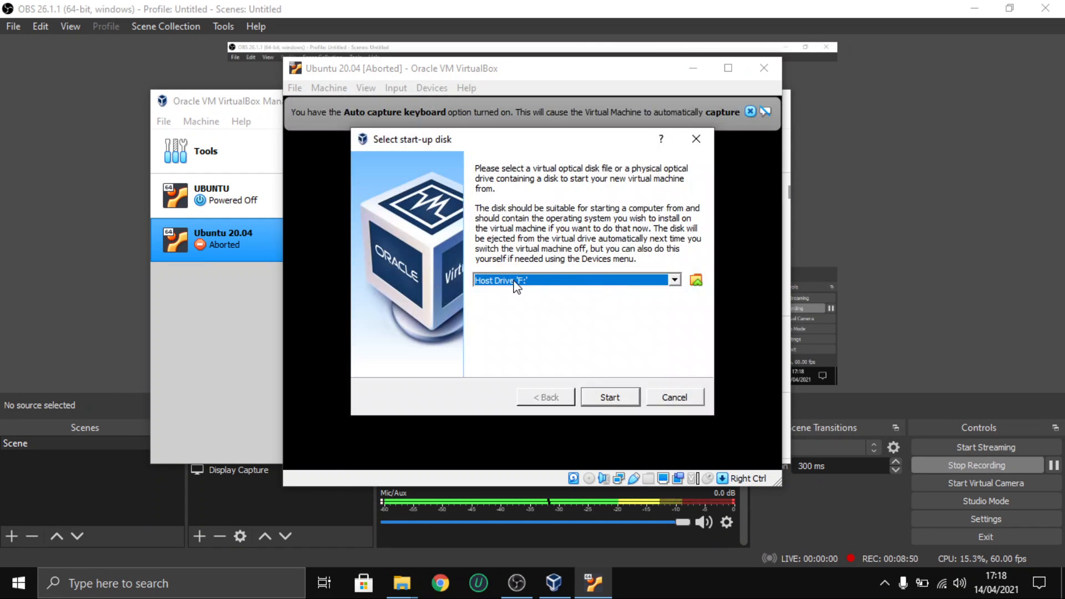
left_click(505, 279)
left_click(495, 305)
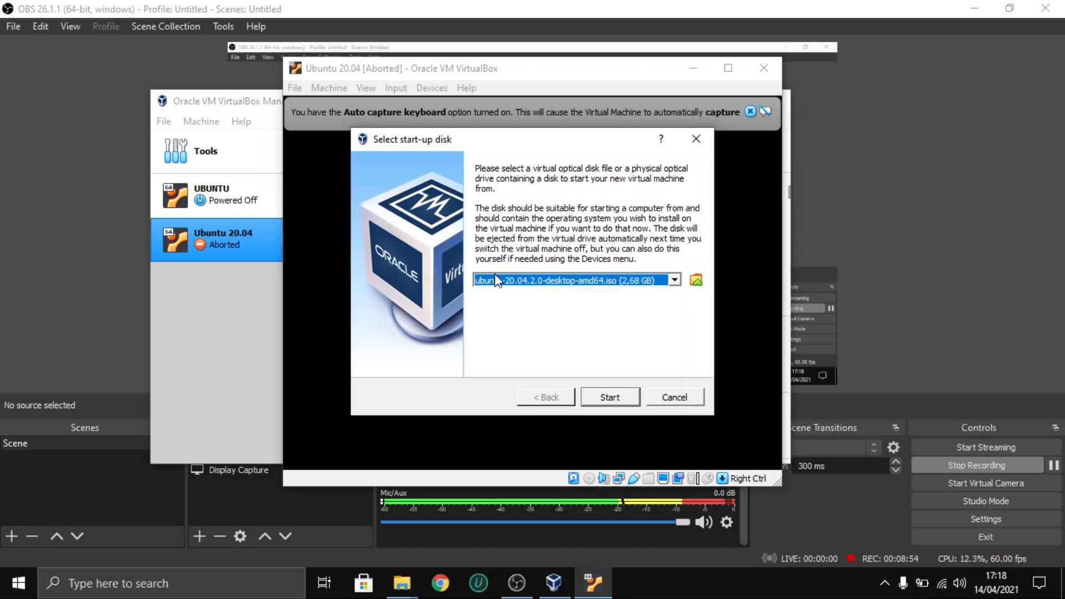
left_click(609, 397)
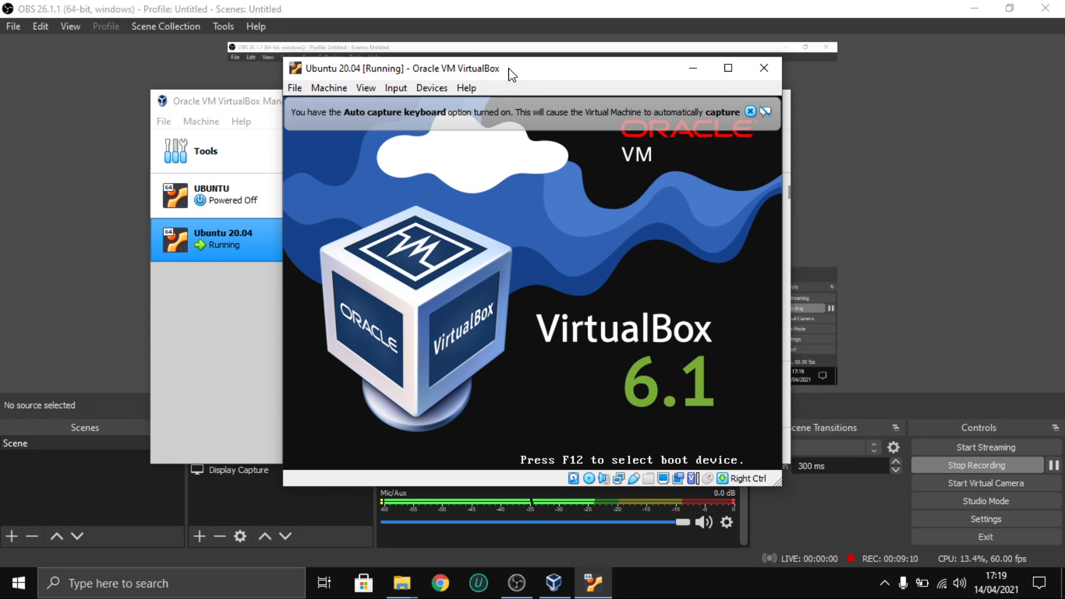
- Reposition and enlarge the VM window, dismiss the auto-capture notice, and switch to Scaled Mode
left_click_drag(469, 69, 461, 142)
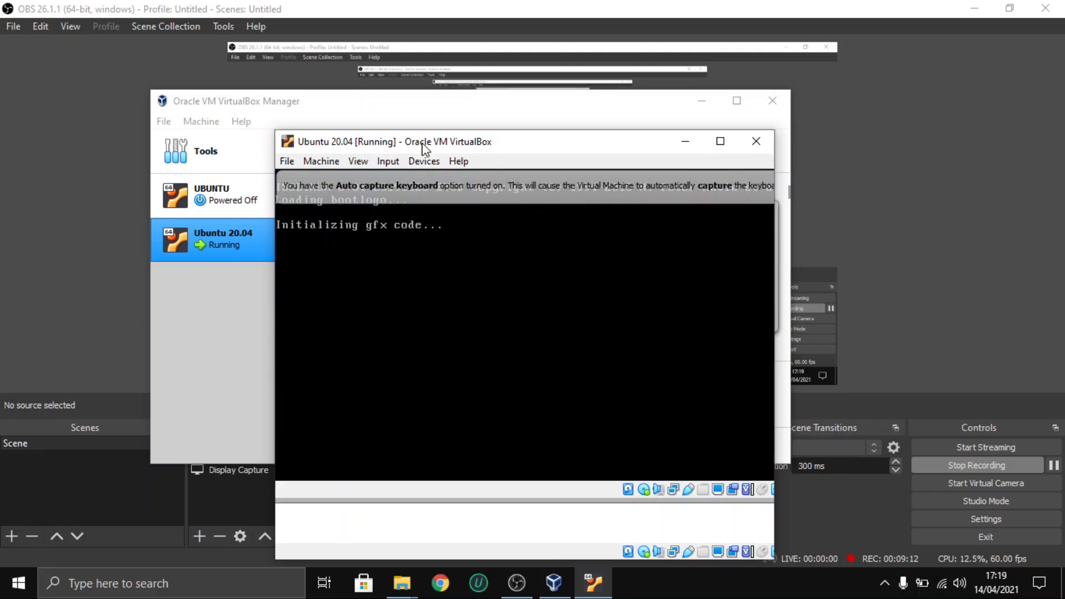
left_click(742, 185)
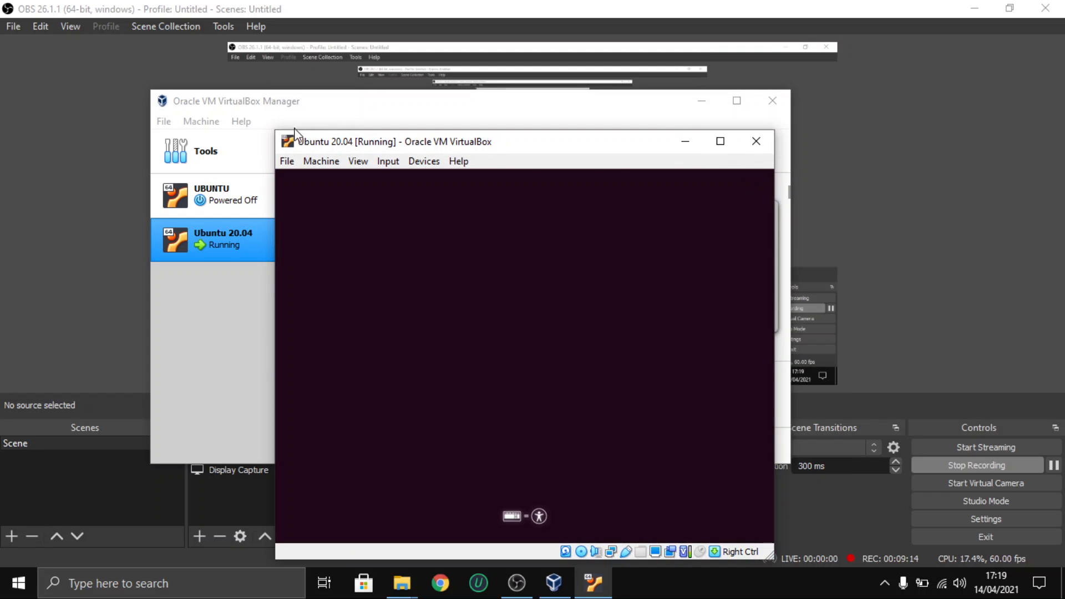
left_click_drag(275, 131, 259, 109)
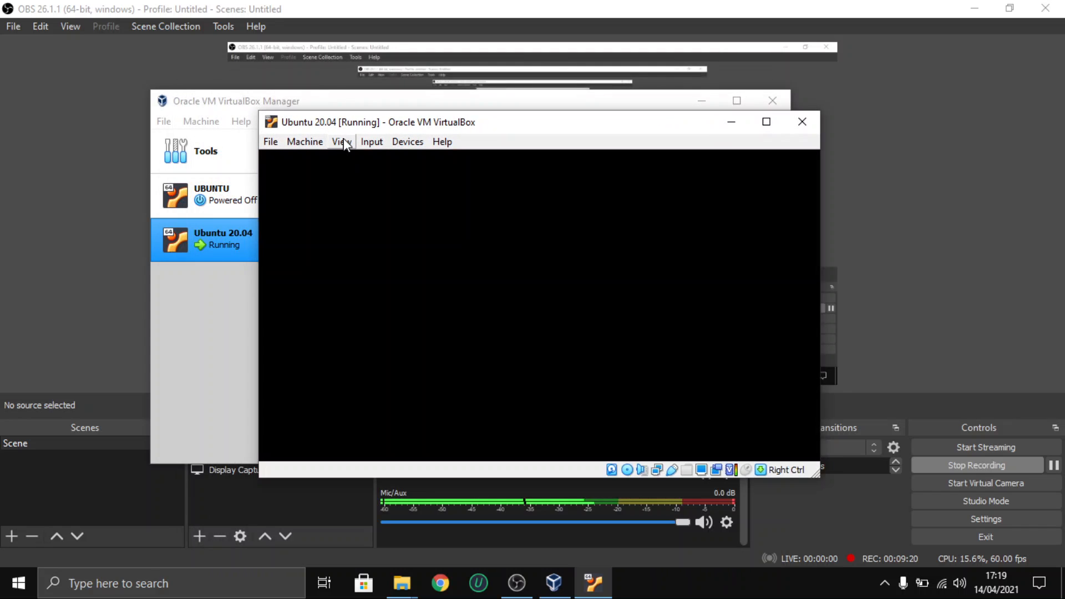
left_click(344, 139)
left_click(361, 197)
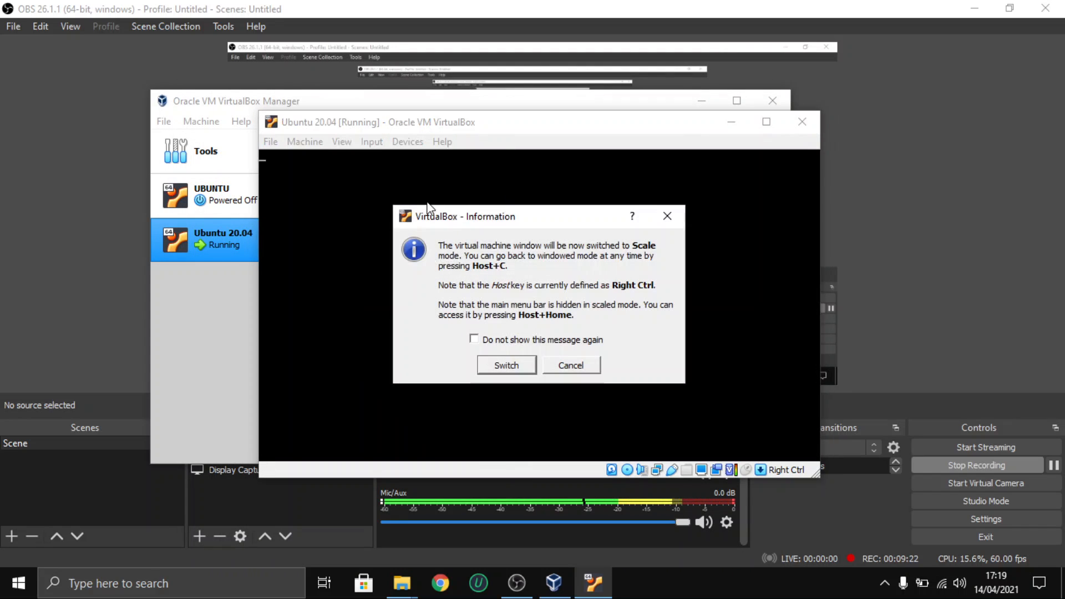
left_click(522, 365)
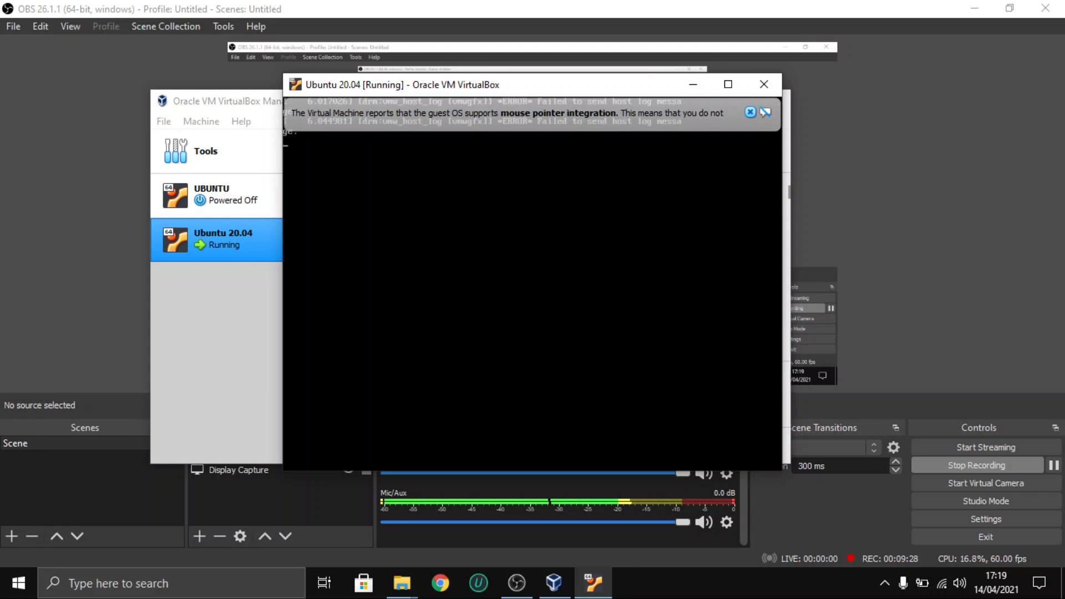
- Dismiss the mouse pointer integration notice while Ubuntu boots to its logo
left_click(751, 112)
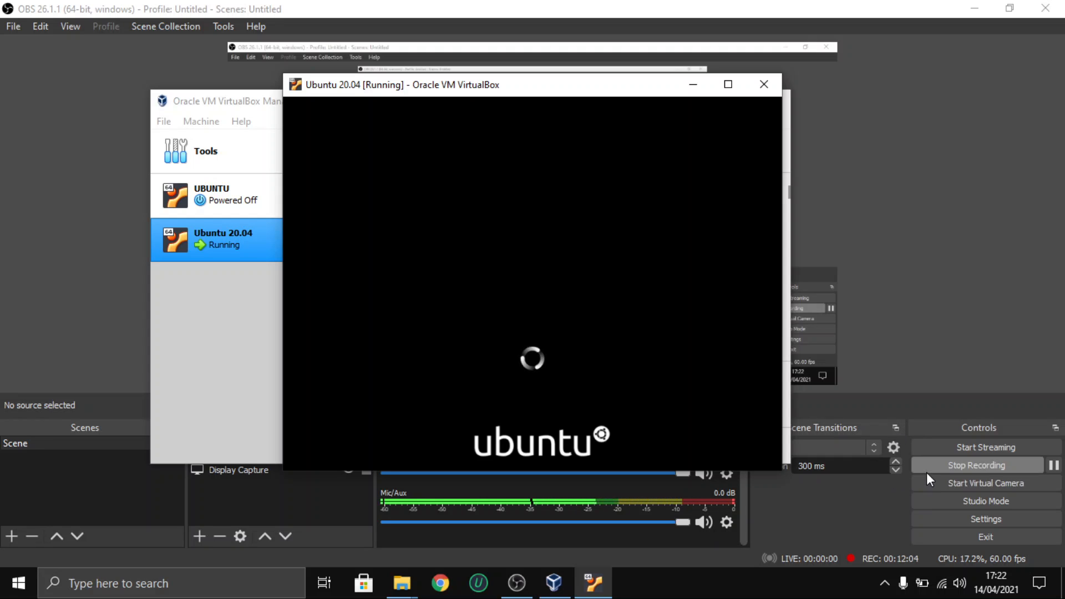
- Bring OBS forward, then return the Ubuntu VM window to the top
left_click(1060, 475)
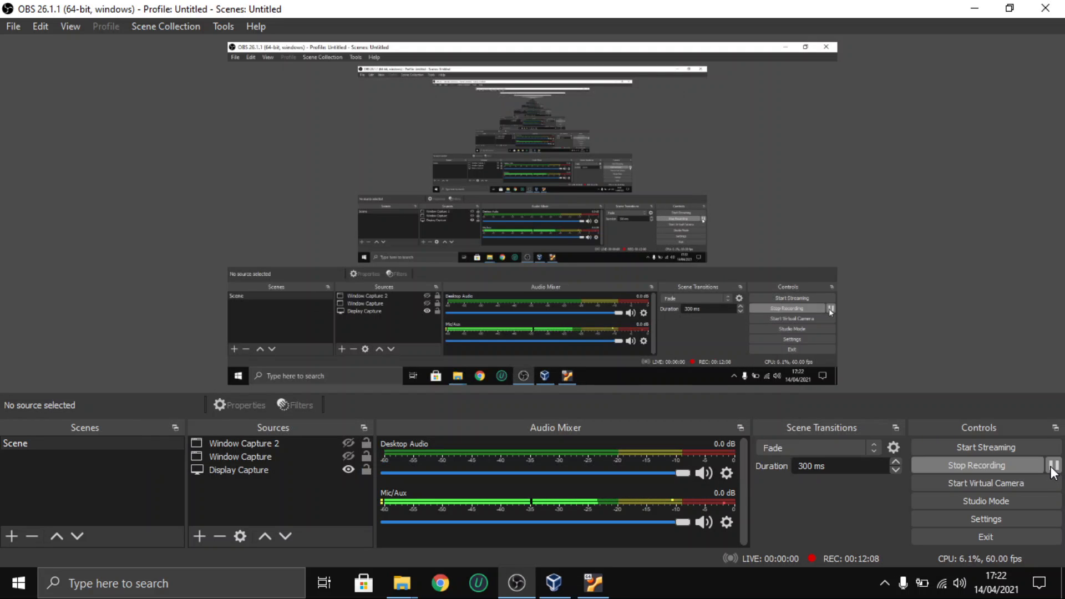
left_click(603, 592)
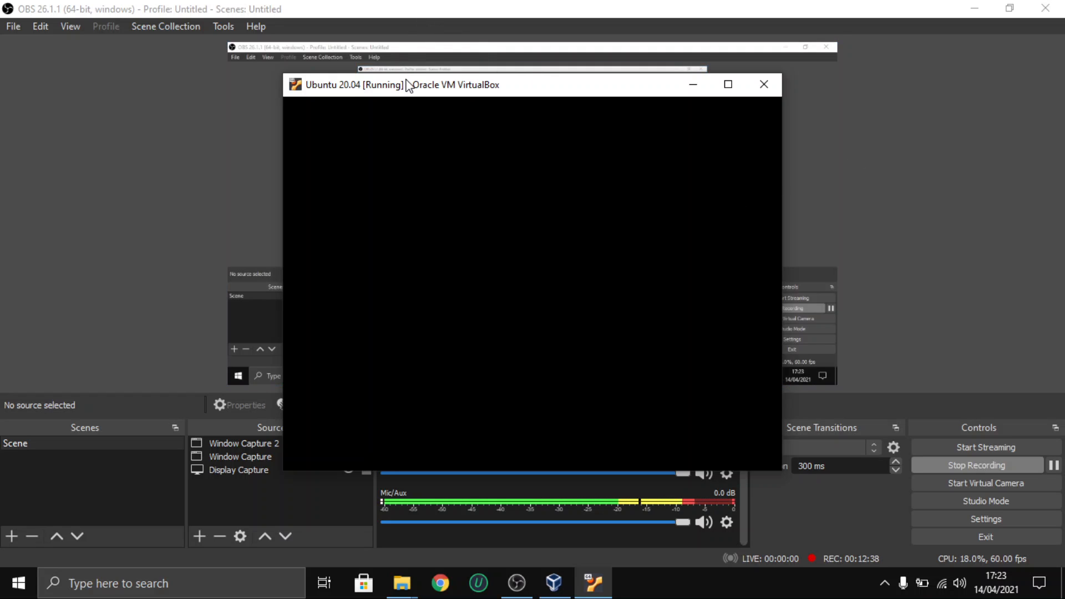
- Move the VM window slightly higher and pause the OBS recording
left_click_drag(412, 87, 356, 67)
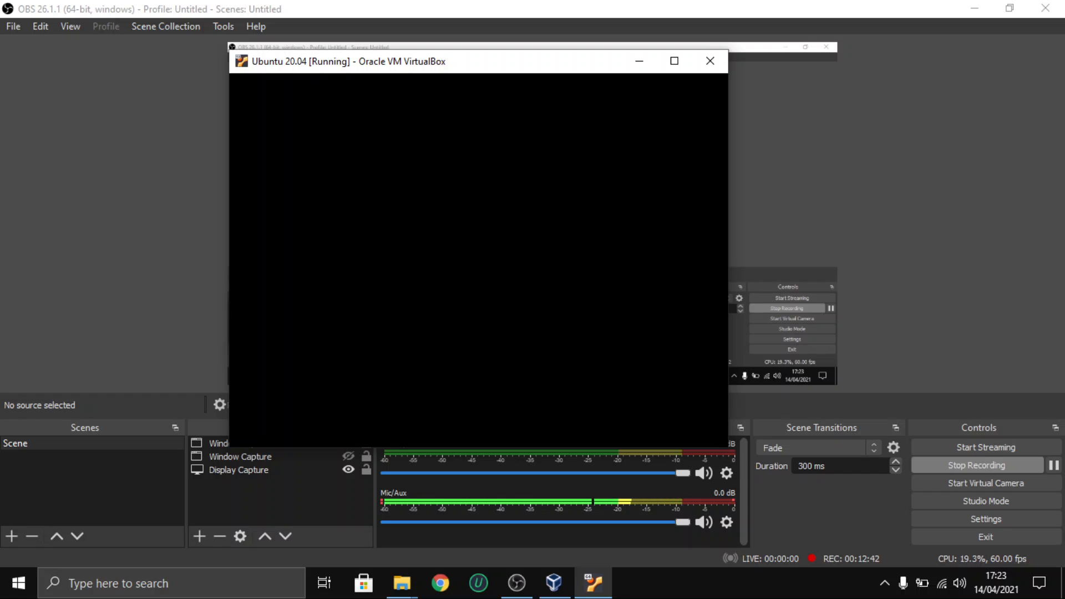
left_click(1054, 466)
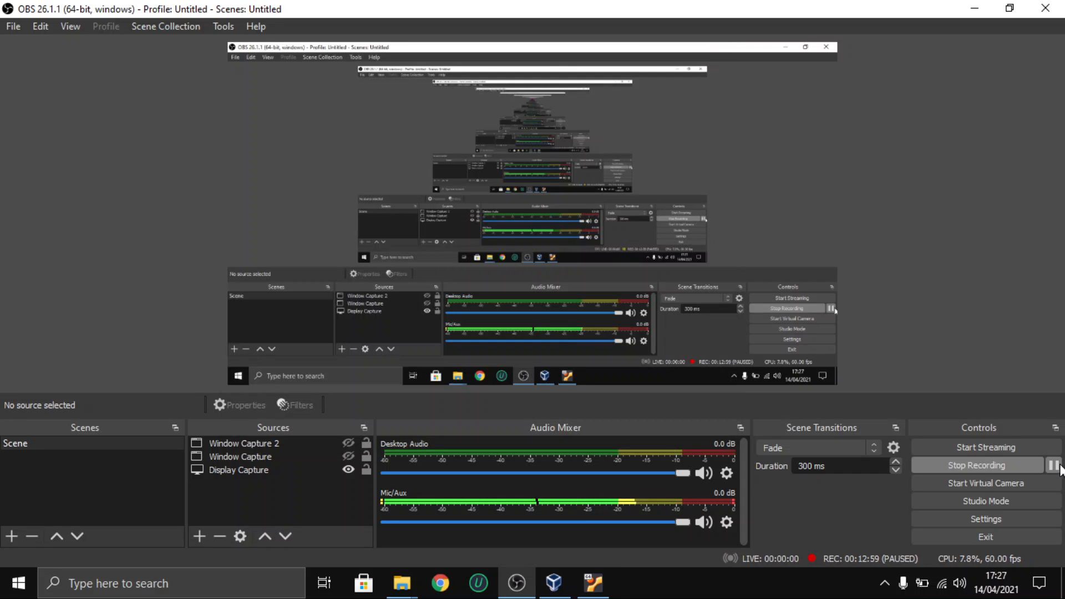
- Resume recording and bring the Ubuntu VM window forward, shifting it left, until the Welcome screen appears
left_click(1054, 466)
left_click(593, 583)
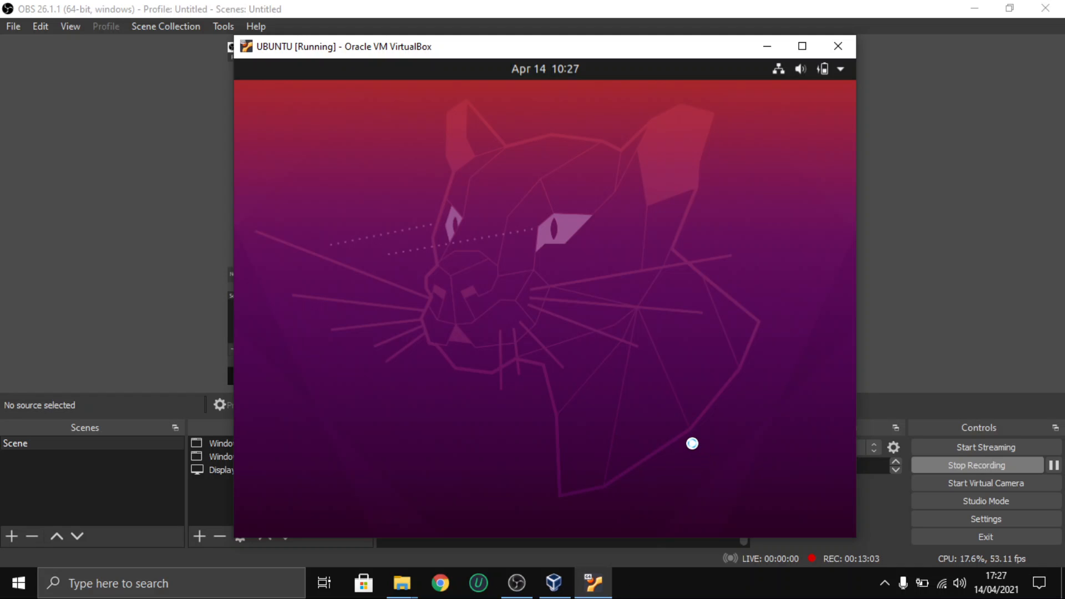
mouse_move(525, 47)
left_mouse_down()
mouse_move(265, 48)
mouse_move(388, 33)
mouse_move(538, 43)
mouse_move(575, 58)
mouse_move(537, 49)
left_mouse_up()
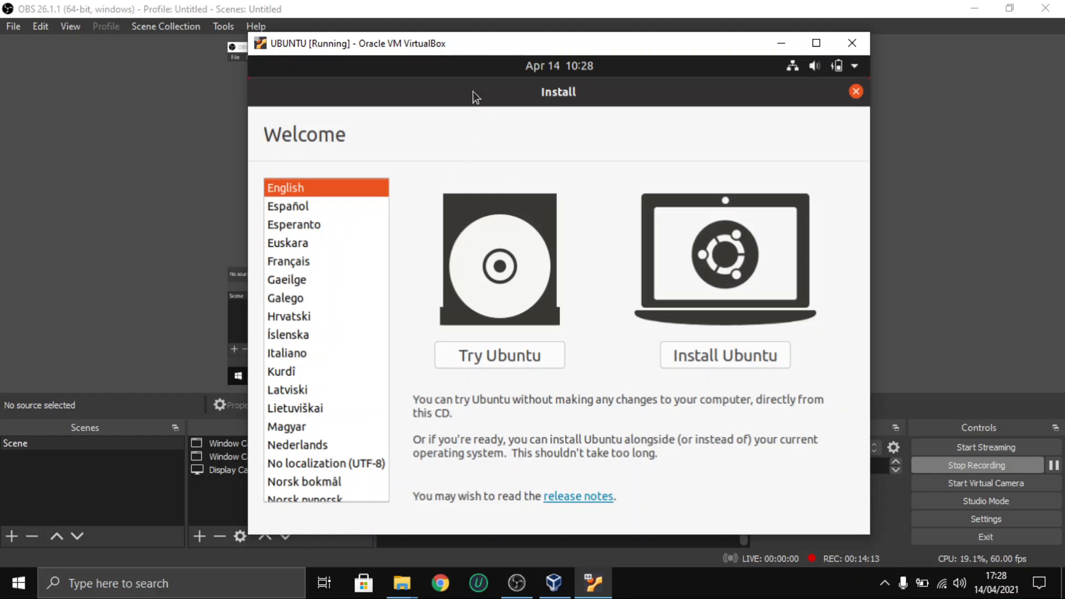
- Nudge the VM window up-left and choose Install Ubuntu on the Welcome screen
left_click_drag(465, 53, 435, 41)
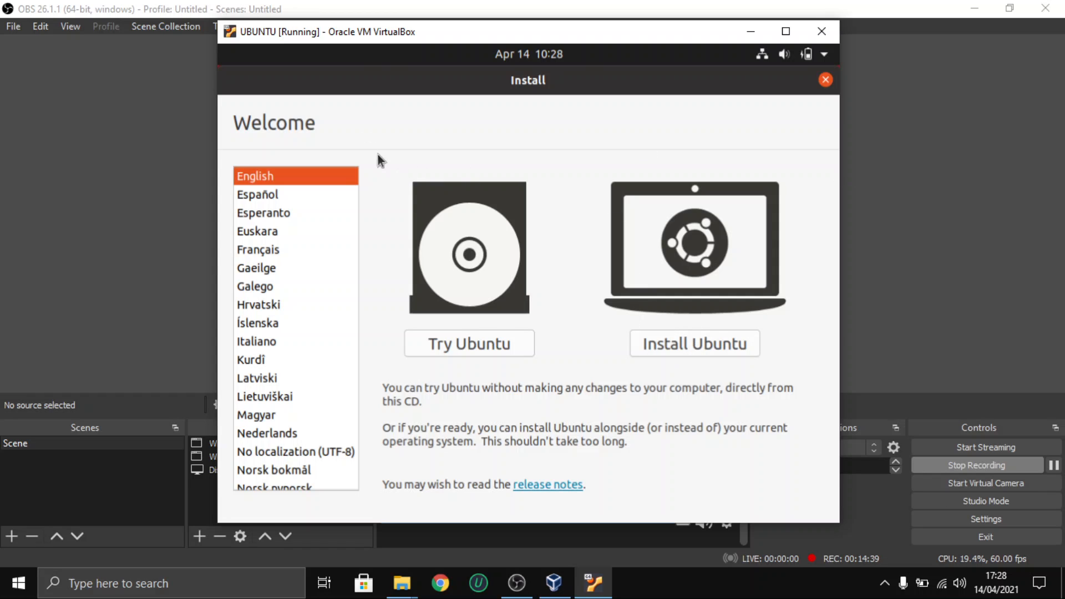
left_click(687, 349)
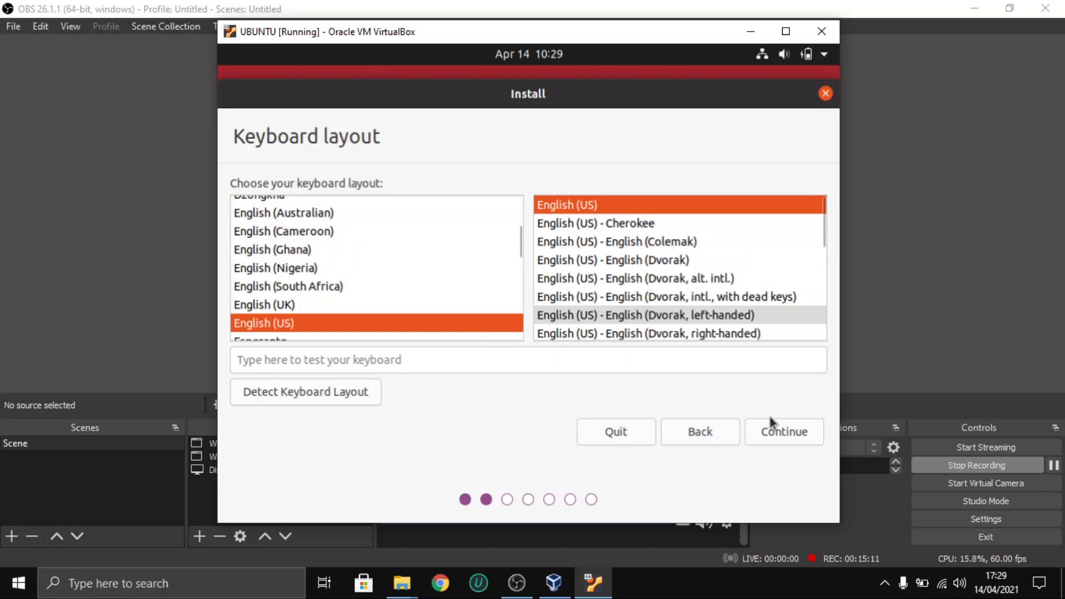
- Continue from the Keyboard layout page with English (US) selected
left_click(784, 438)
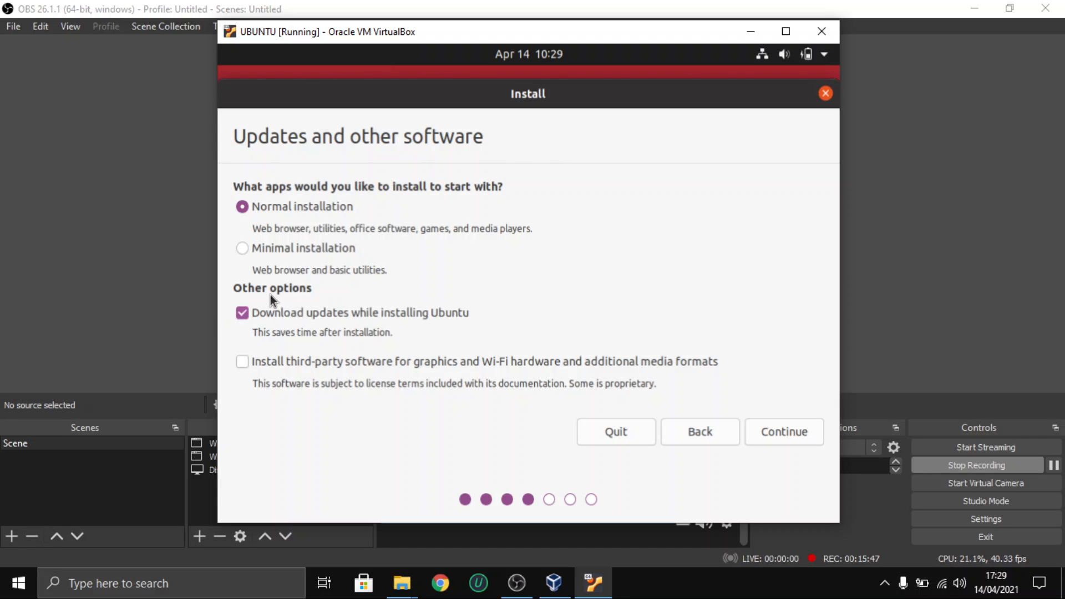
- Untick 'Download updates while installing Ubuntu', continue, and pause the recording
left_click(244, 315)
left_click(790, 434)
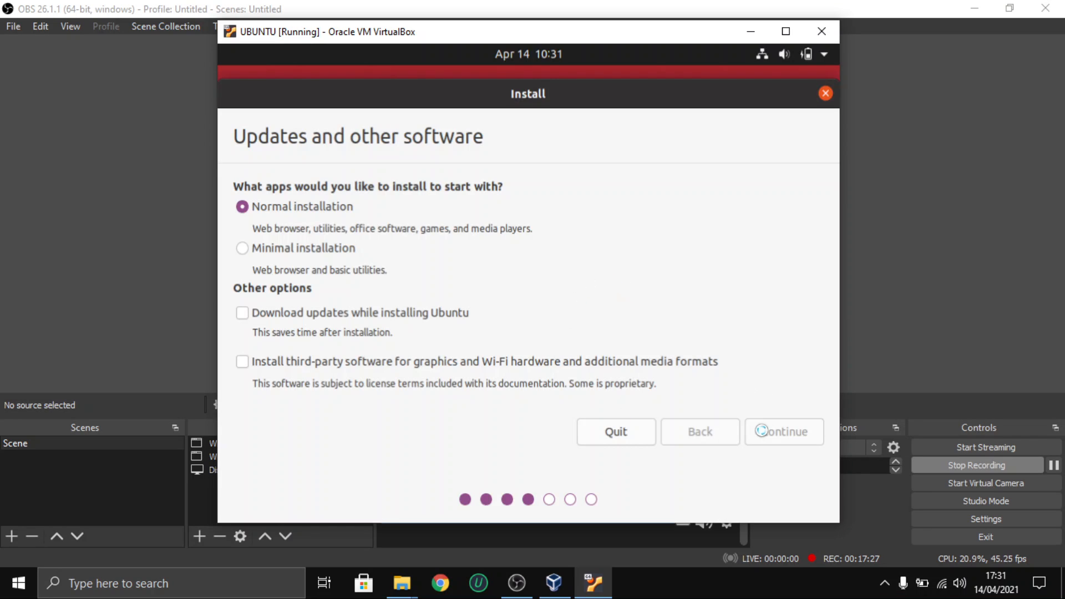
left_click(1058, 476)
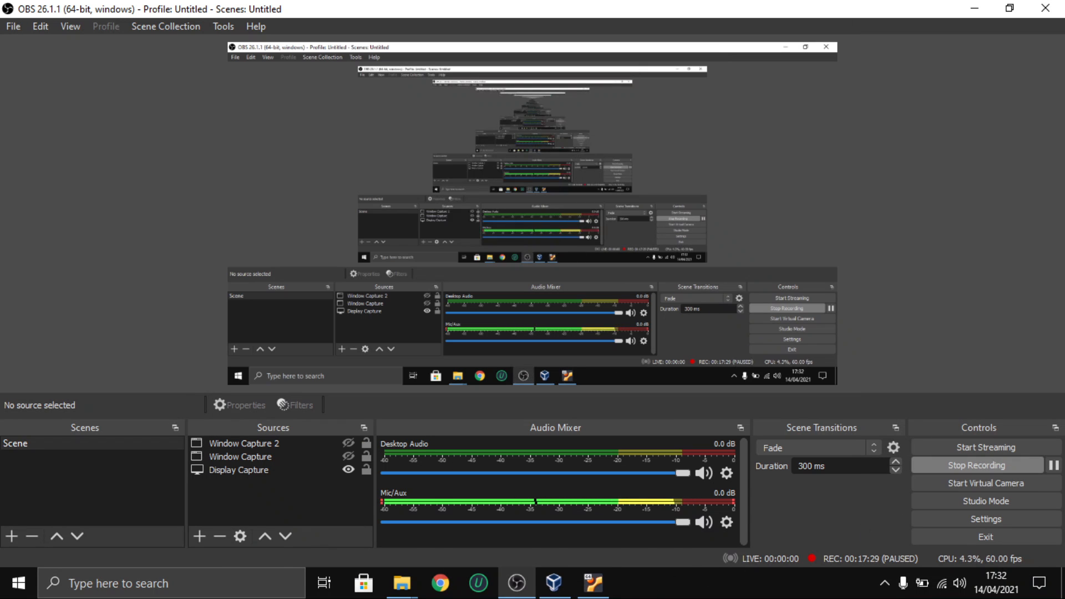
- Bring the VM window forward and highlight the data-loss warning and installation question
left_click(593, 582)
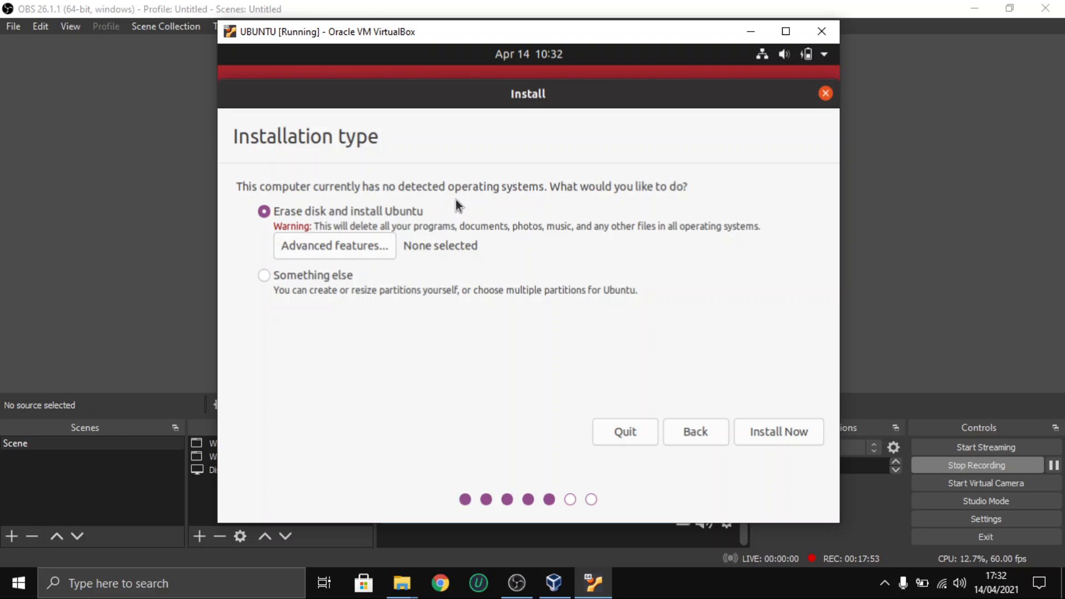
left_click_drag(381, 226, 752, 194)
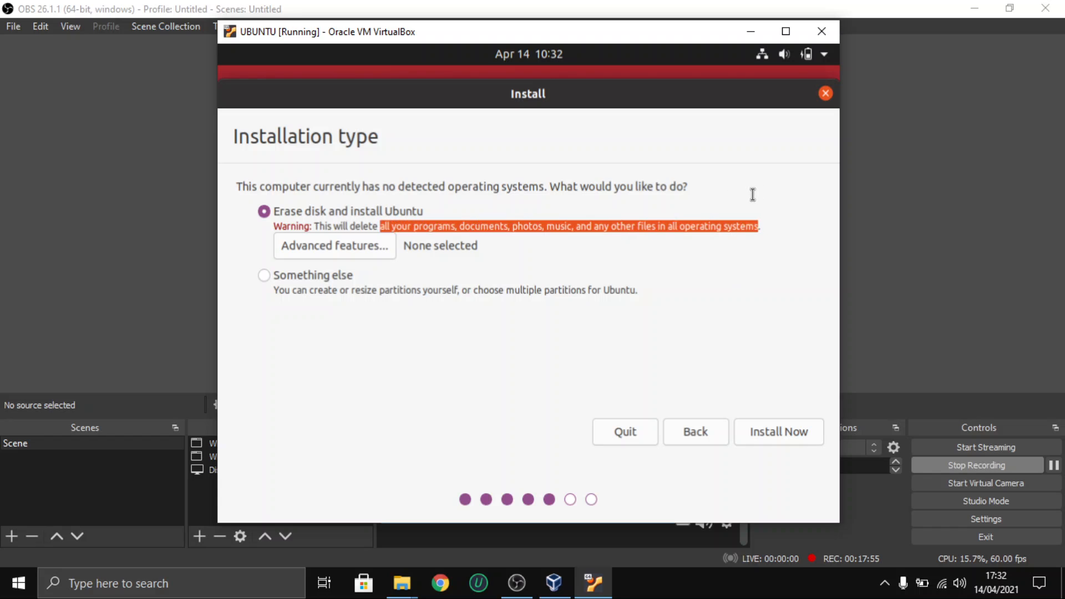
left_click(478, 225)
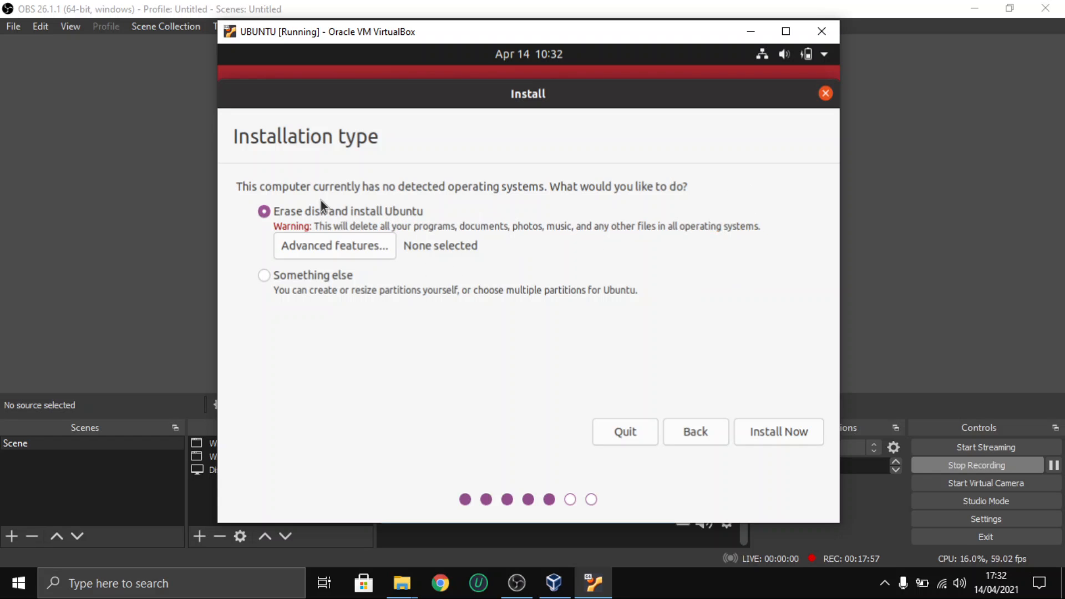
left_click_drag(238, 180, 630, 194)
left_click(402, 230)
- Select Something else as the installation type and continue to manual partitioning
left_click(279, 276)
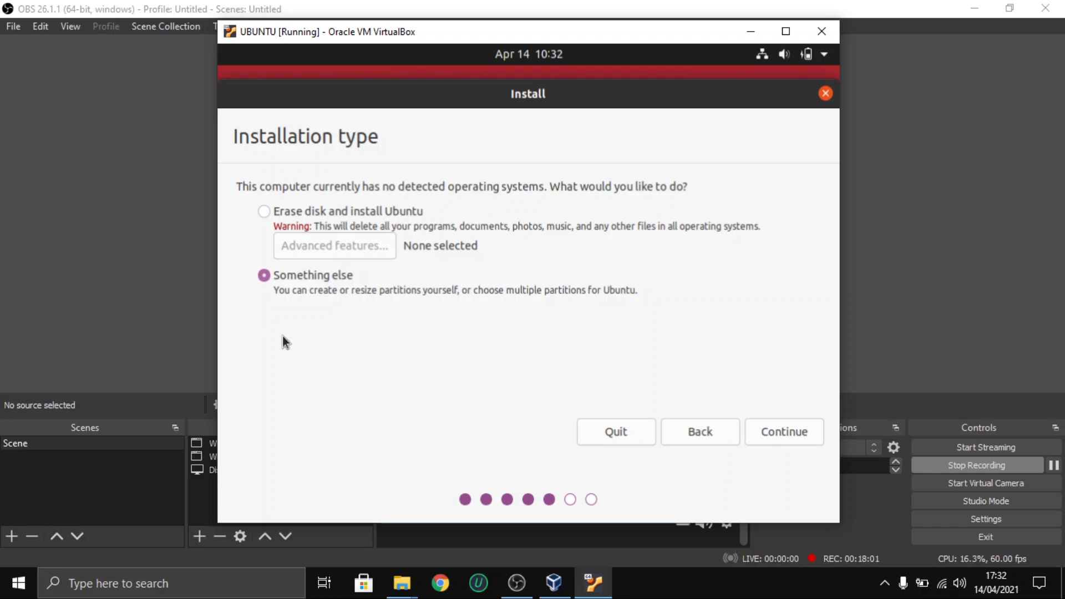
left_click(328, 212)
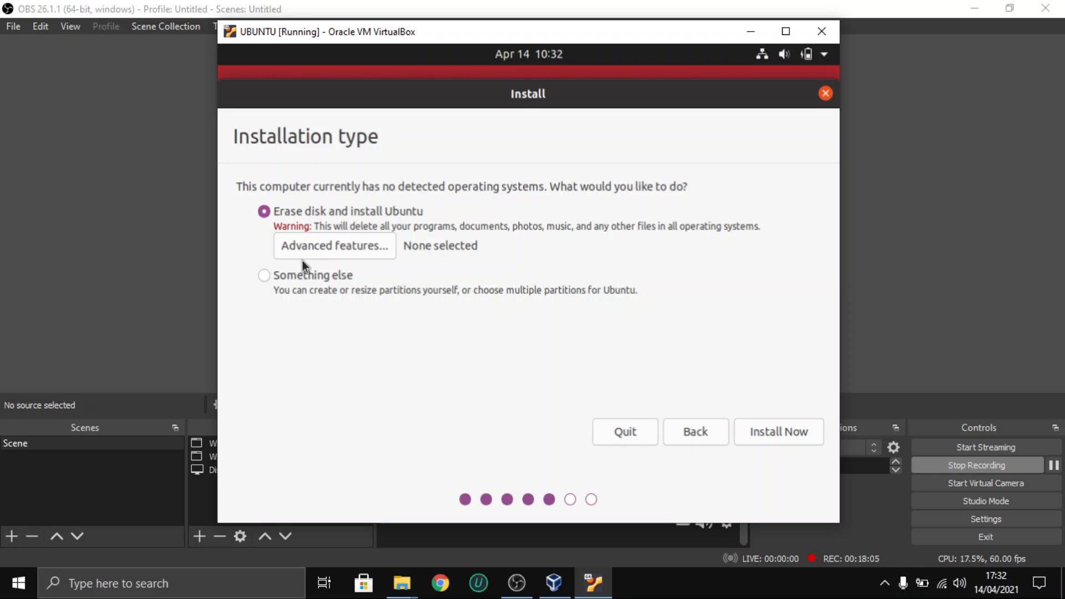
left_click(281, 277)
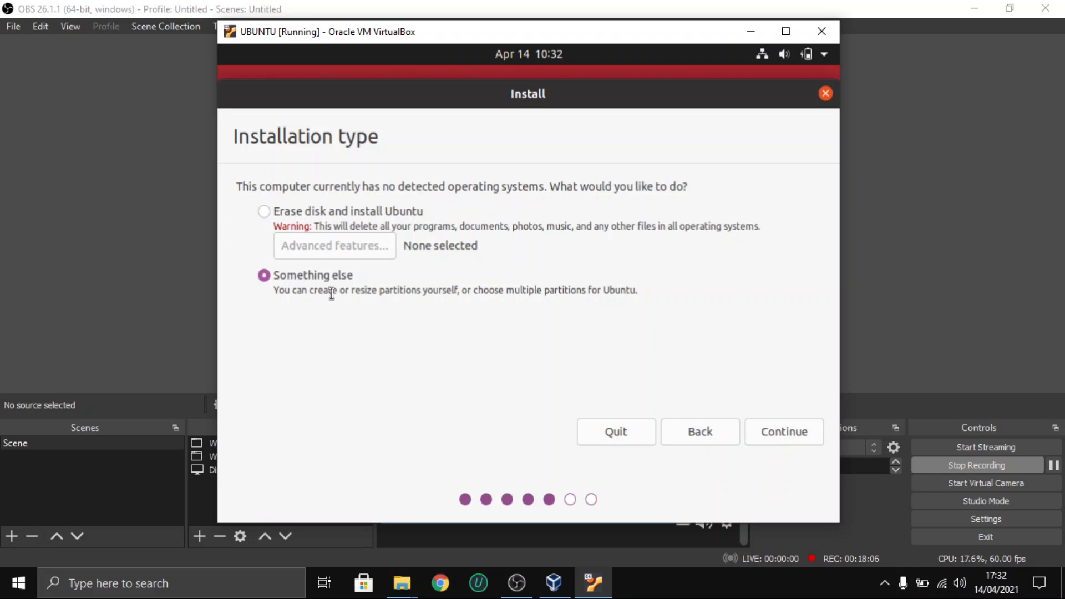
left_click(769, 432)
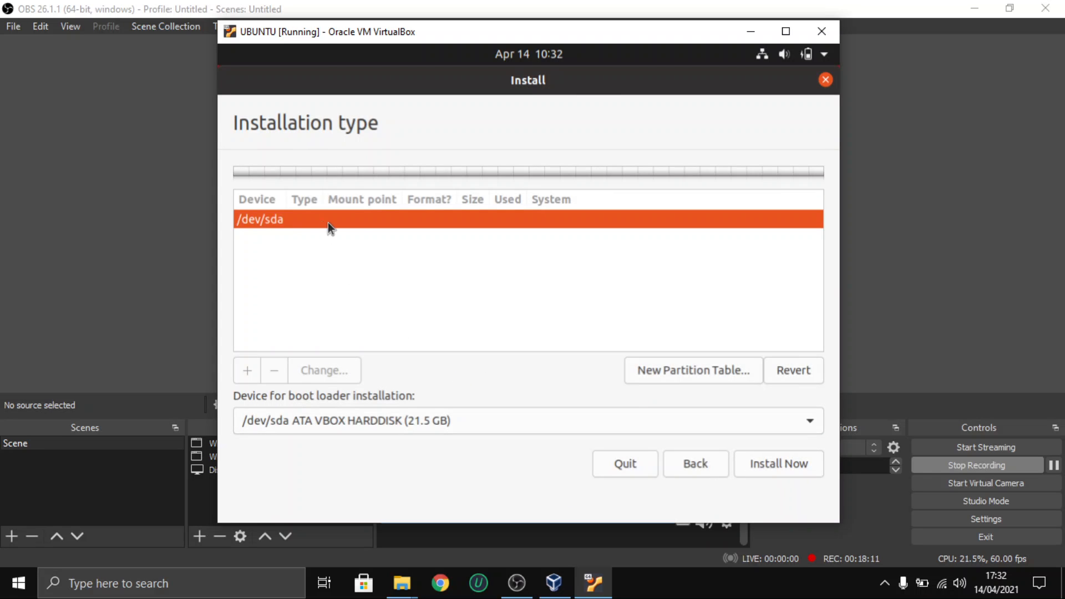
- Create a new empty partition table on /dev/sda and select the 21474 MB free space
left_click(673, 371)
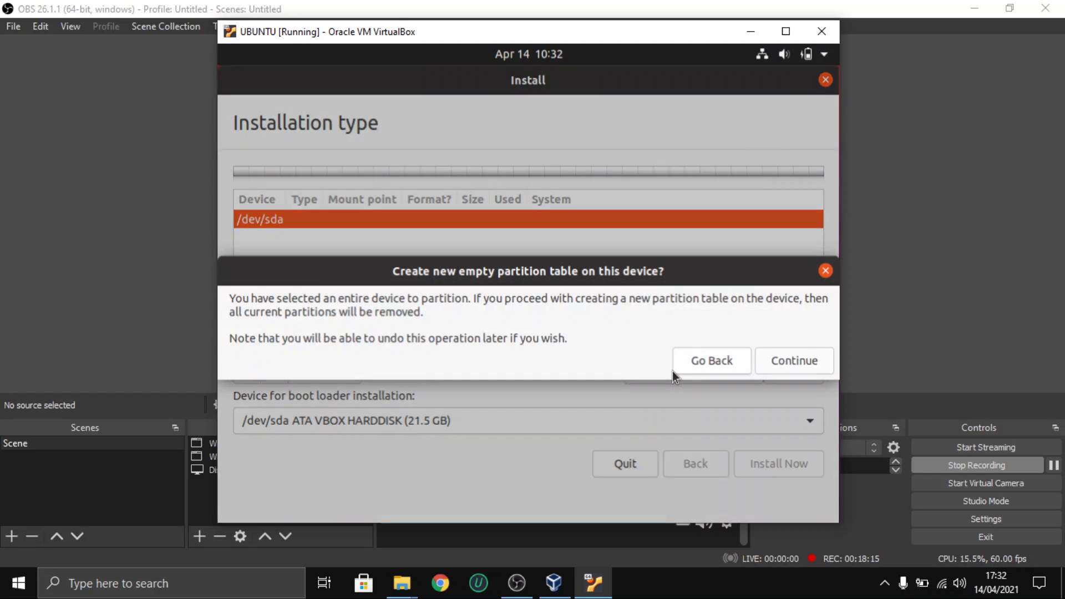
left_click(782, 360)
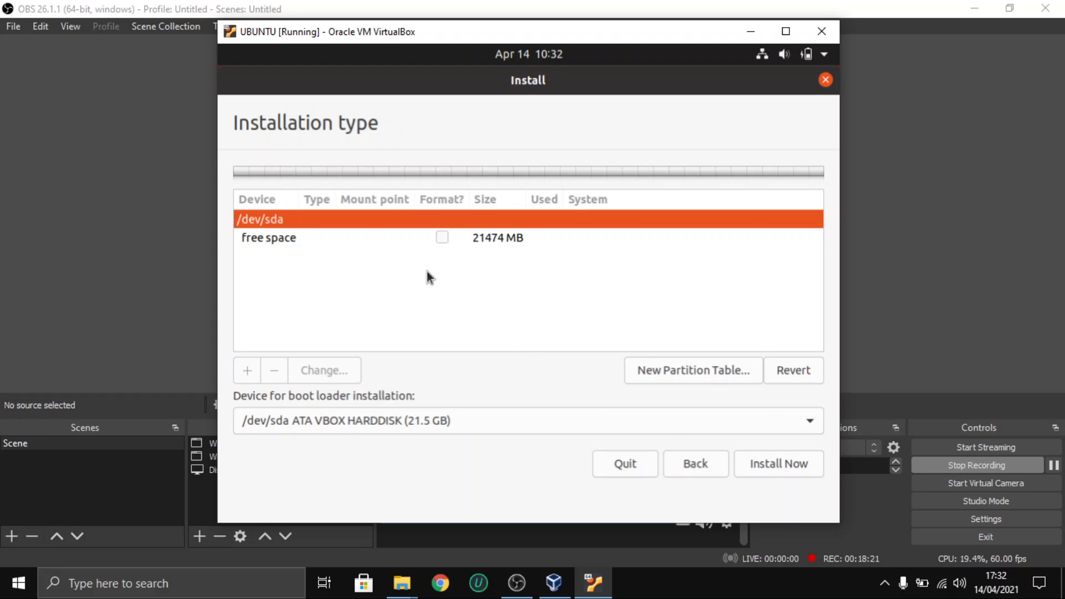
left_click(488, 237)
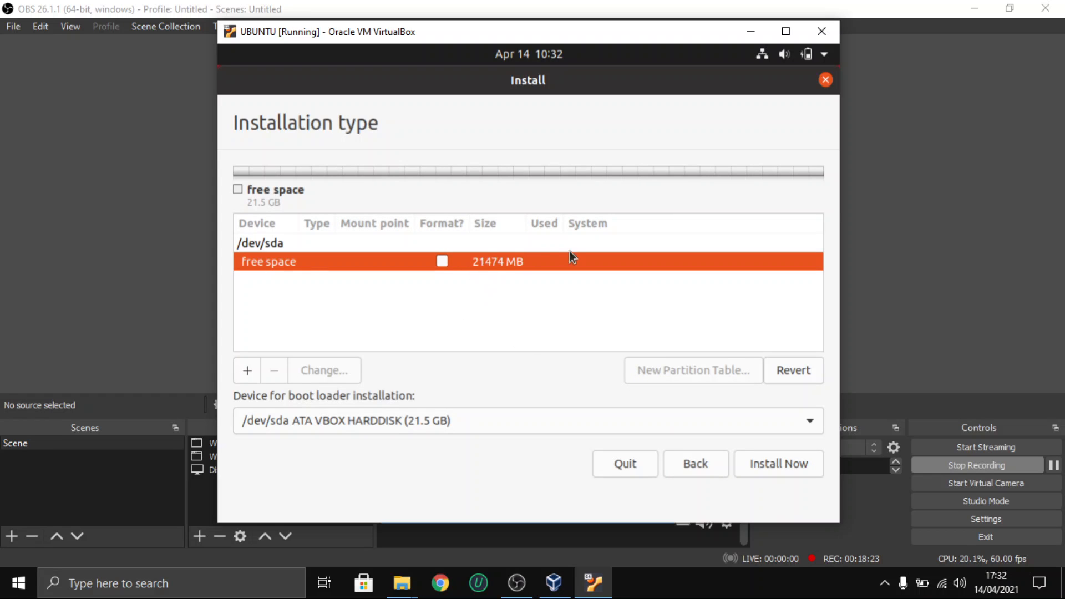
- Create a 19475 MB primary ext4 partition mounted at /, leaving about 2000 MB free
left_click(248, 373)
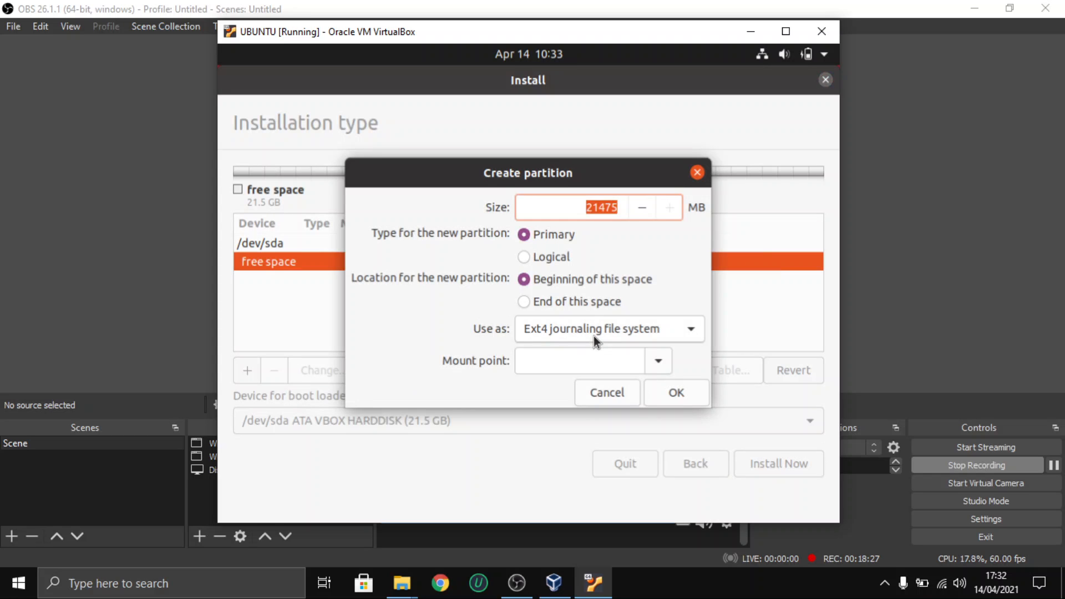
left_click(547, 231)
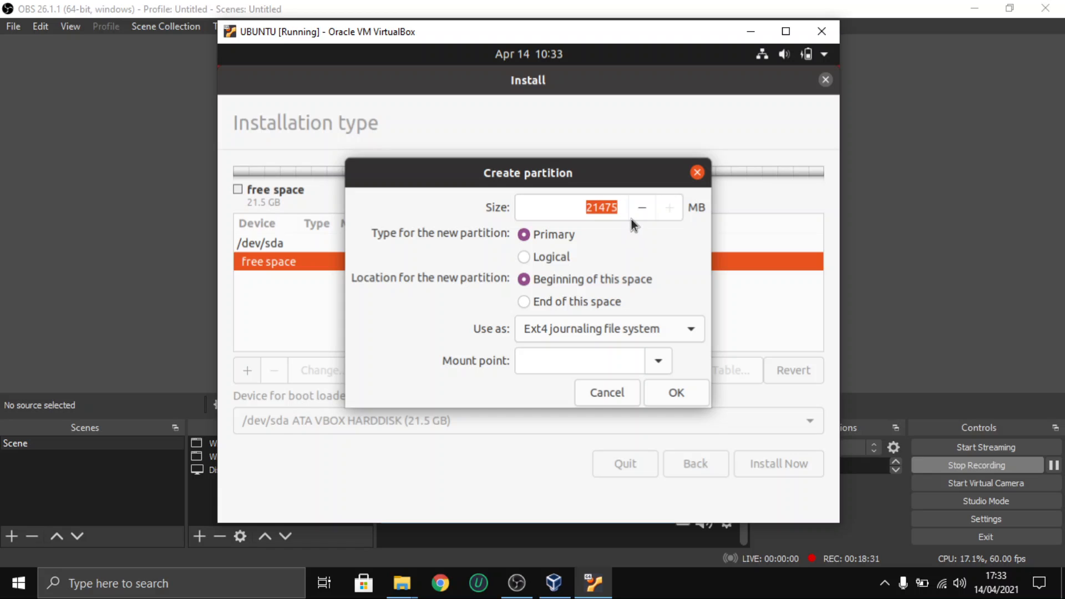
left_click(593, 208)
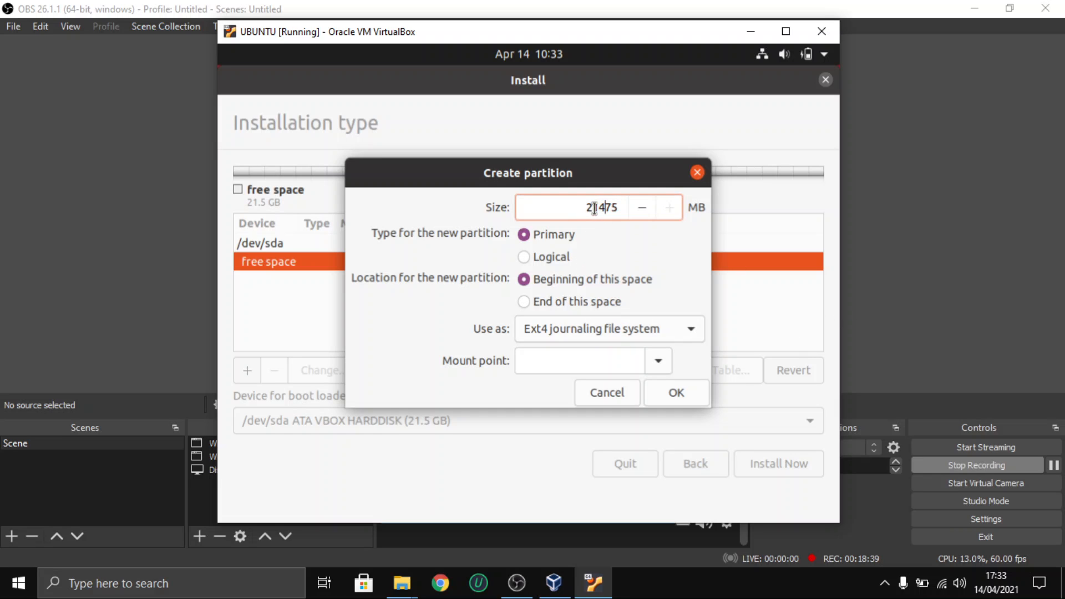
key("BackSpace")
type("1")
key("Delete")
type("8")
key("BackSpace")
type("9")
left_click(654, 362)
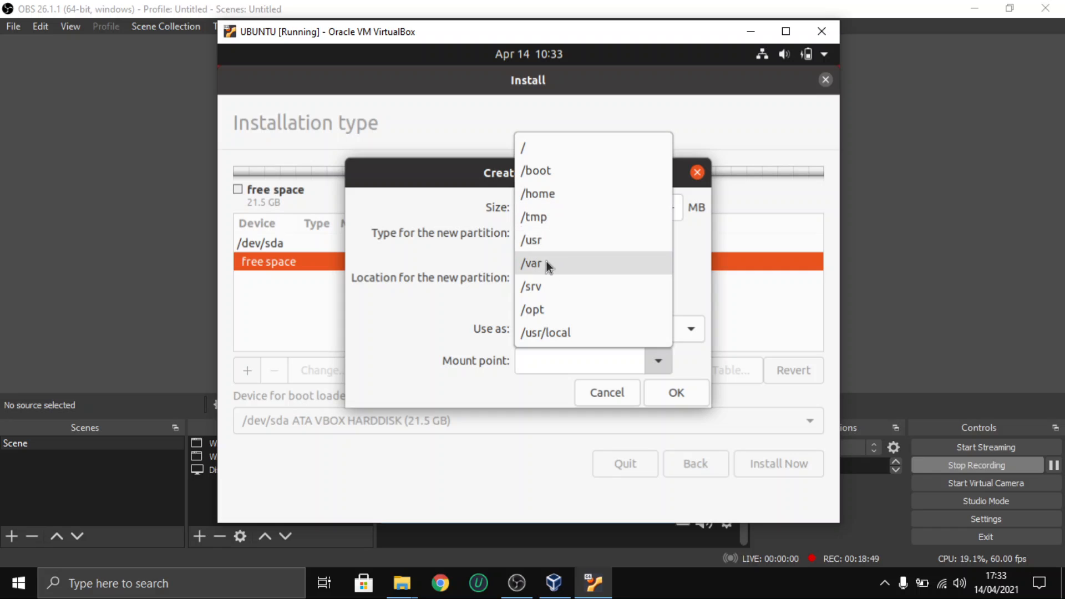
left_click(543, 149)
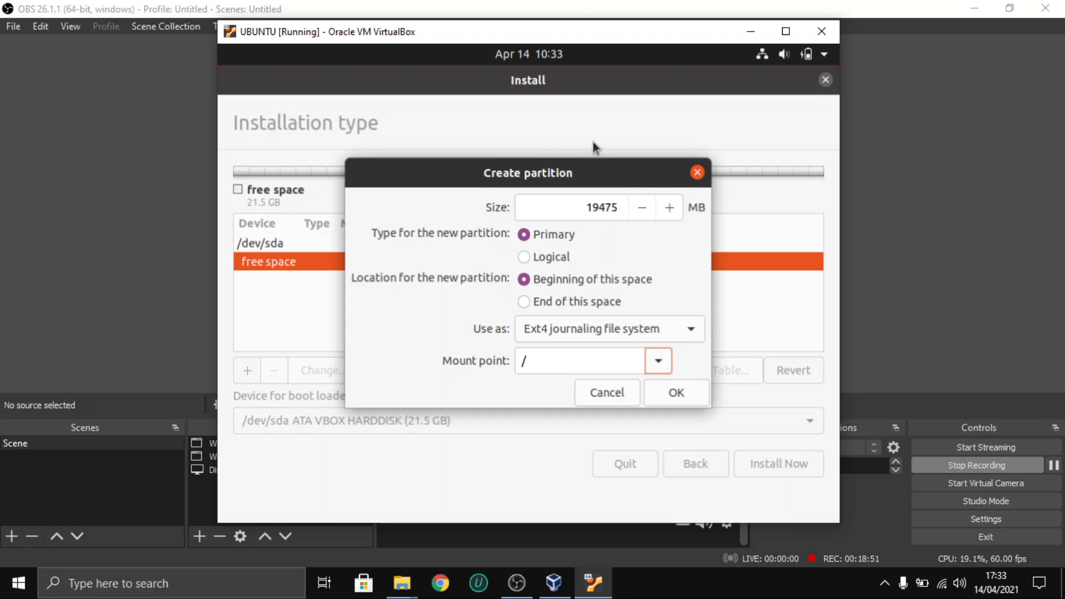
left_click(672, 397)
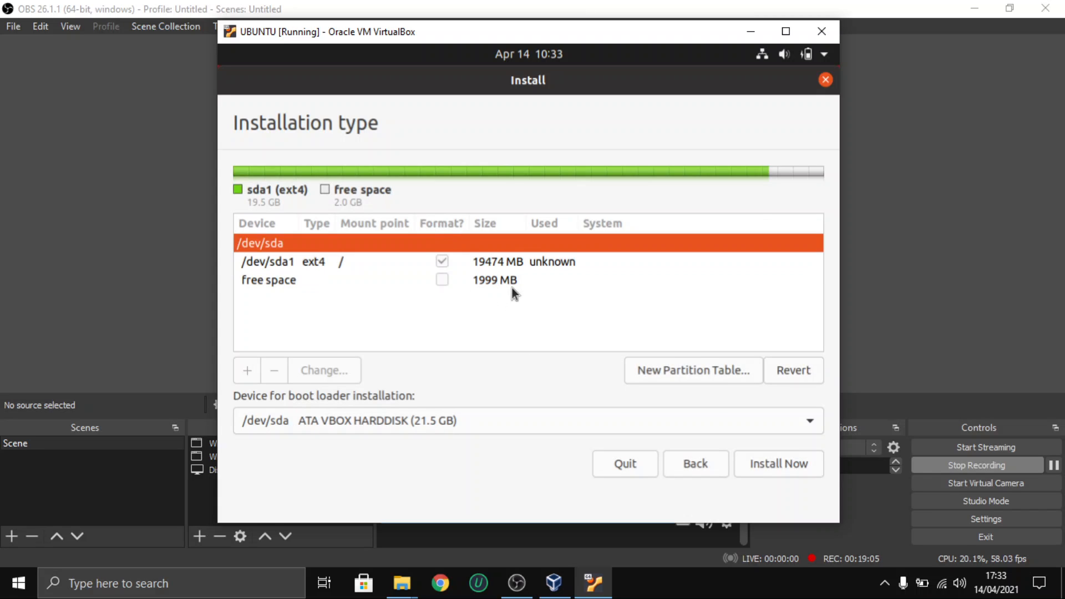
- Set up a new logical partition in the remaining 1999 MB free space, used as swap area
left_click(506, 280)
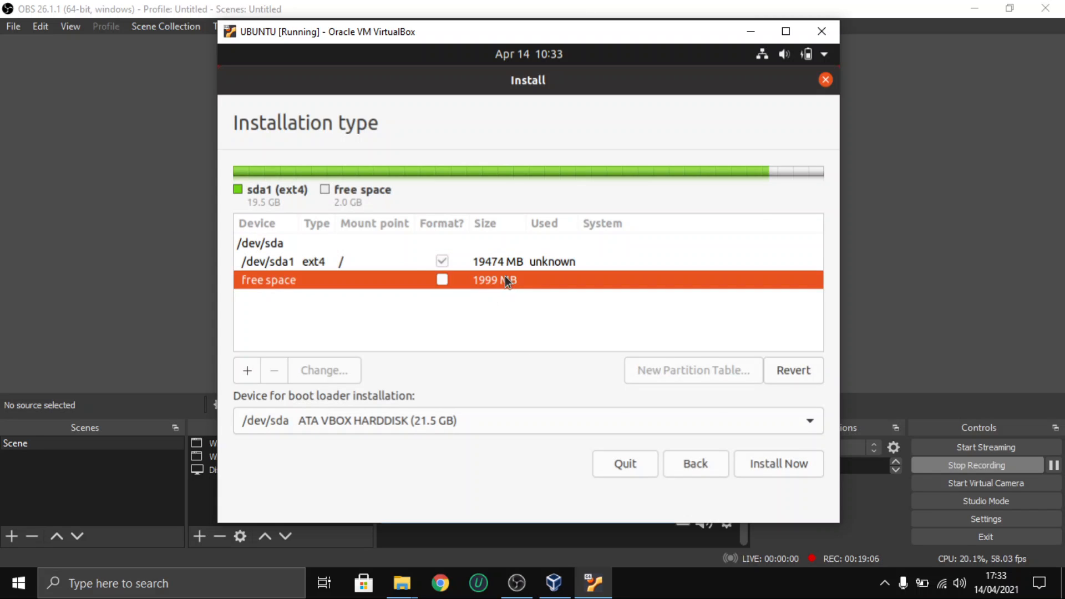
left_click(247, 370)
left_click(552, 256)
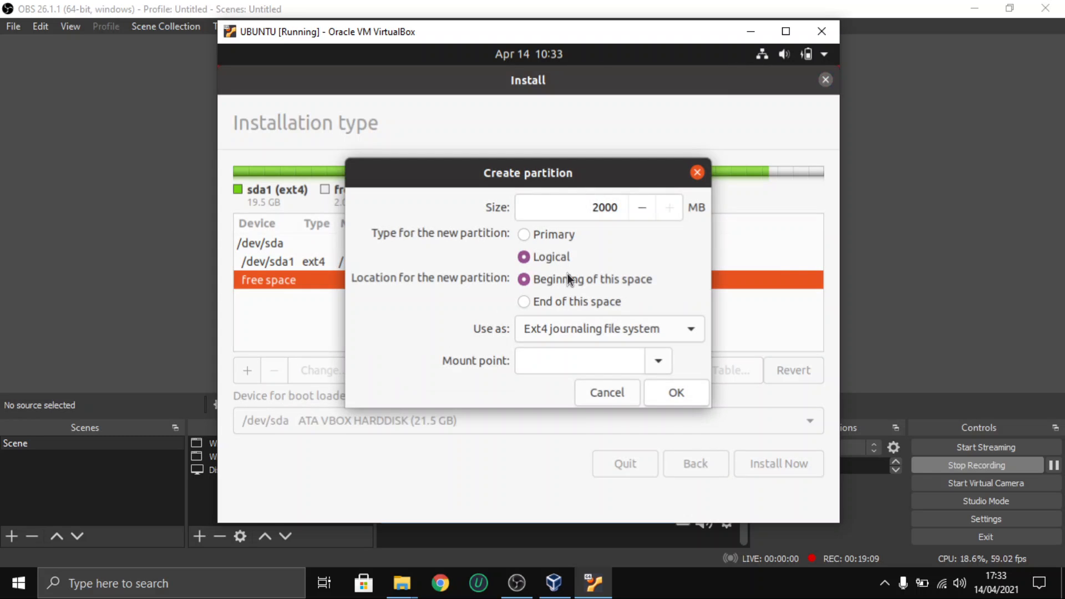
left_click(662, 336)
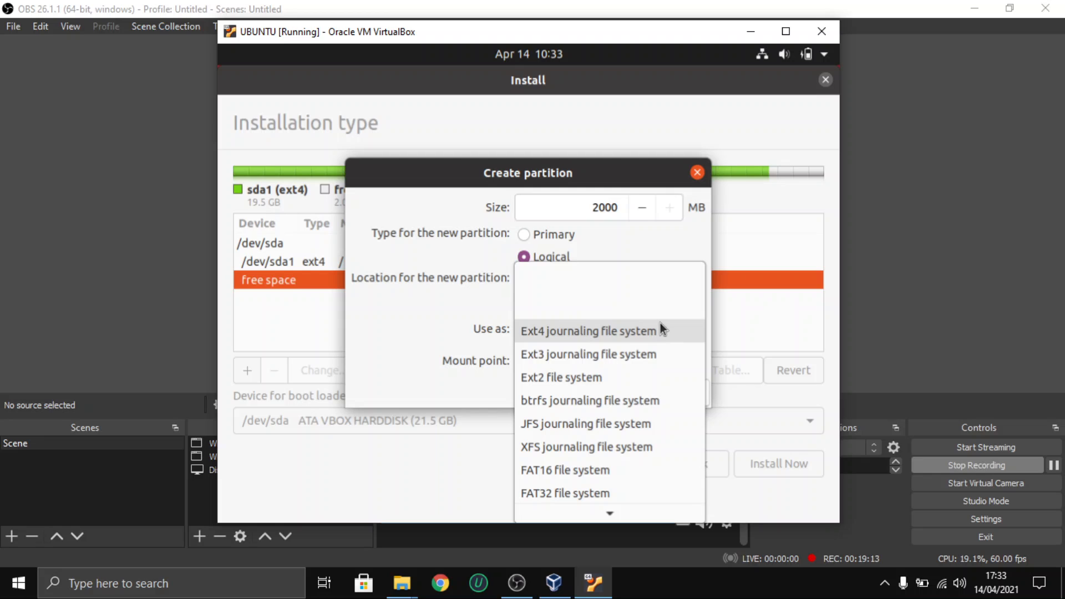
scroll(618, 424, "down", 1)
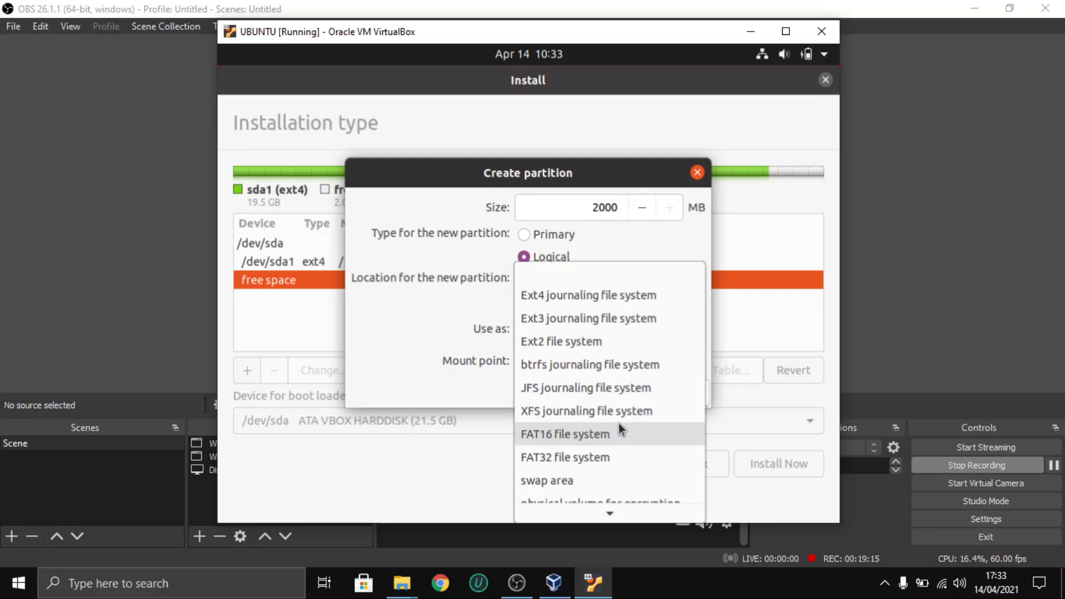
left_click(601, 461)
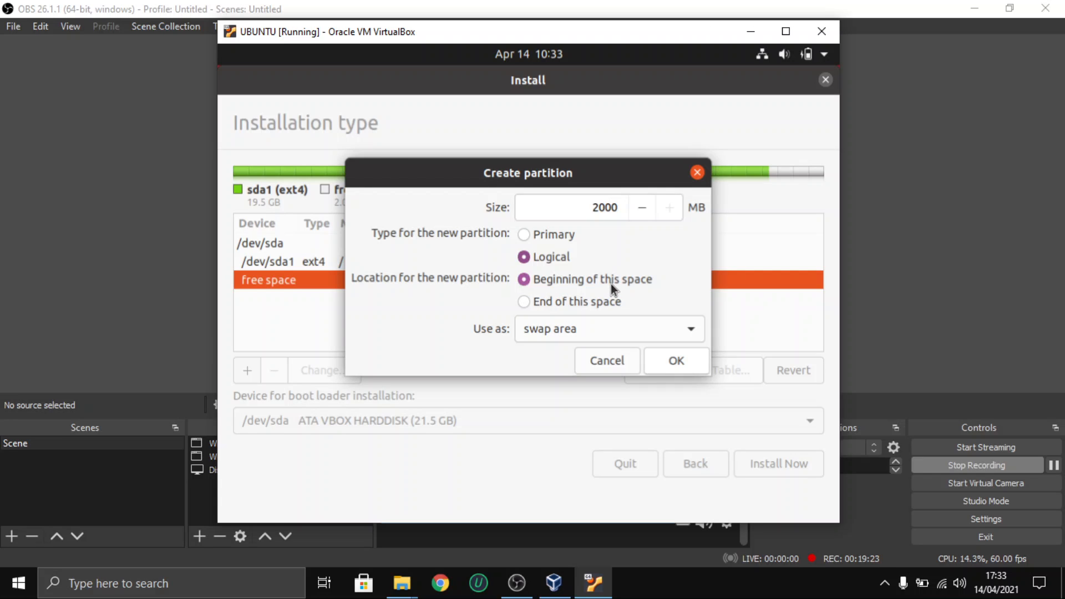
key("Tab")
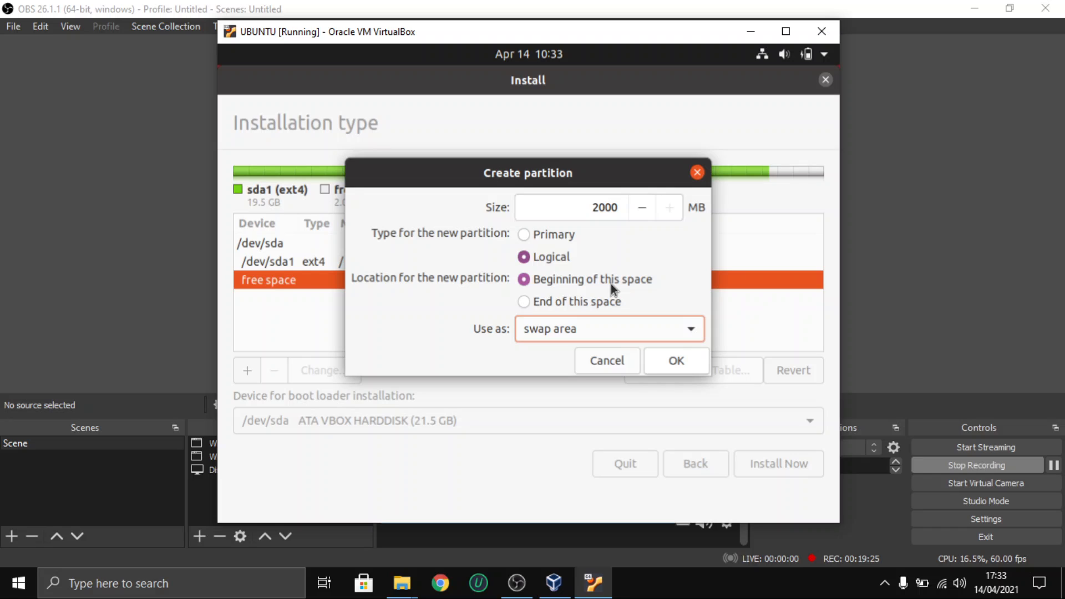
key("super+r")
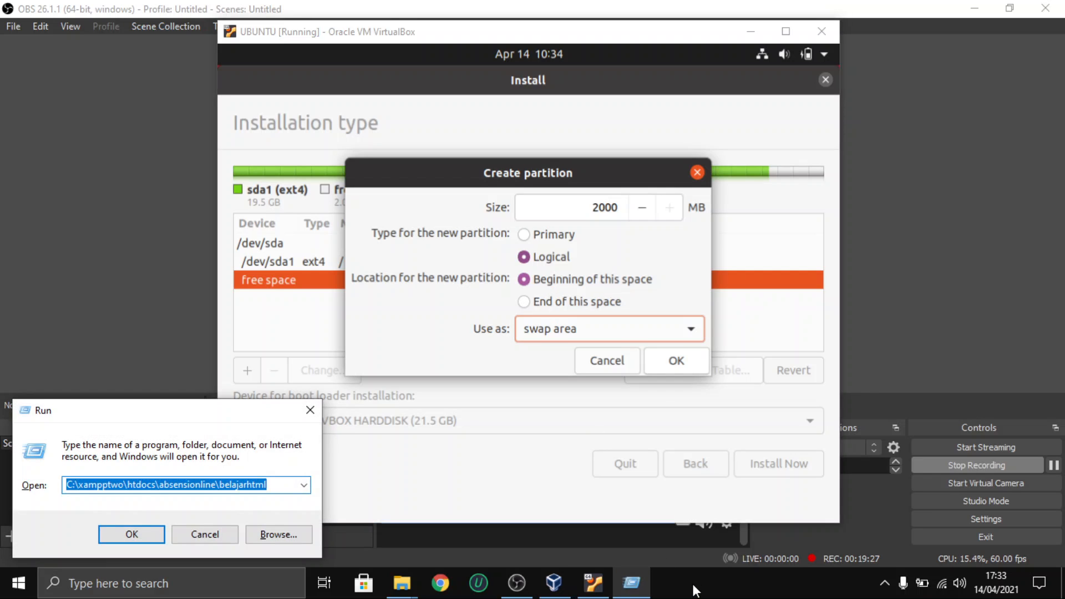
- Run dxdiag to check the host PC's system information (12288MB RAM), then exit it
type("dxd")
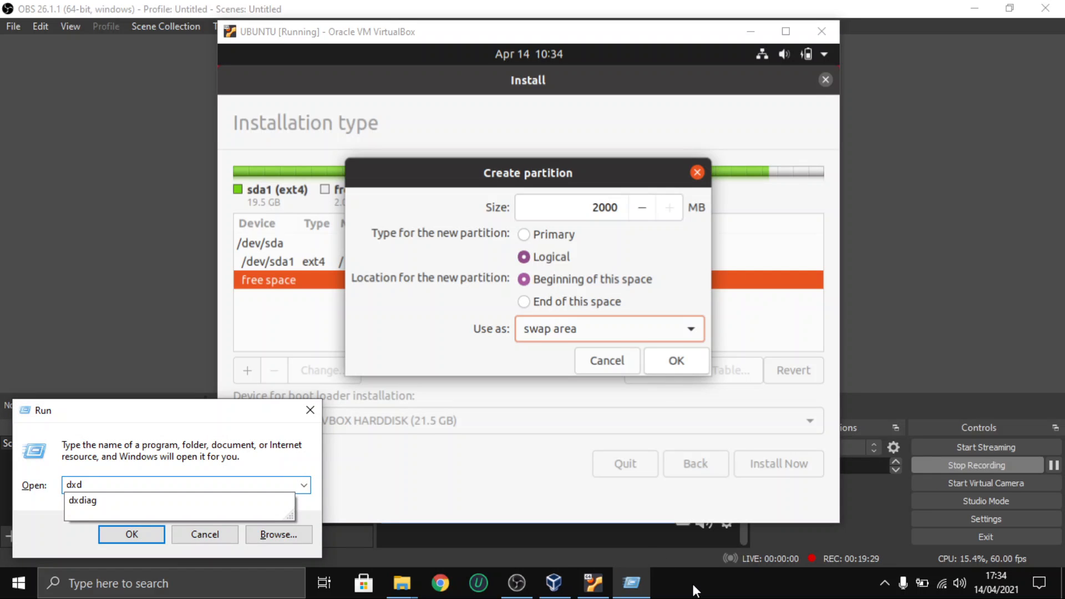
type("iag")
key("Return")
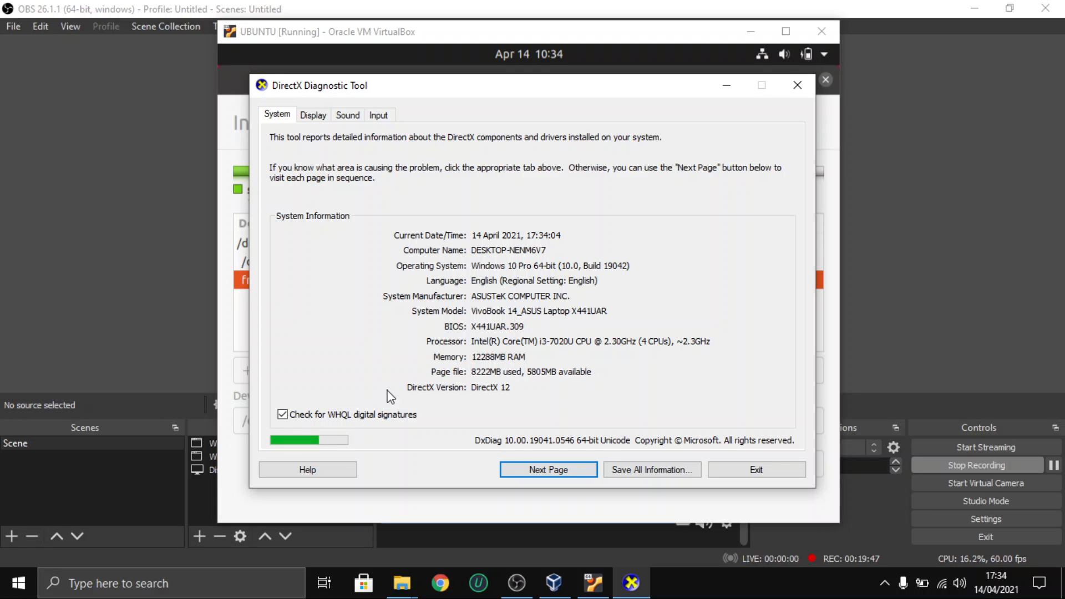
left_click(738, 469)
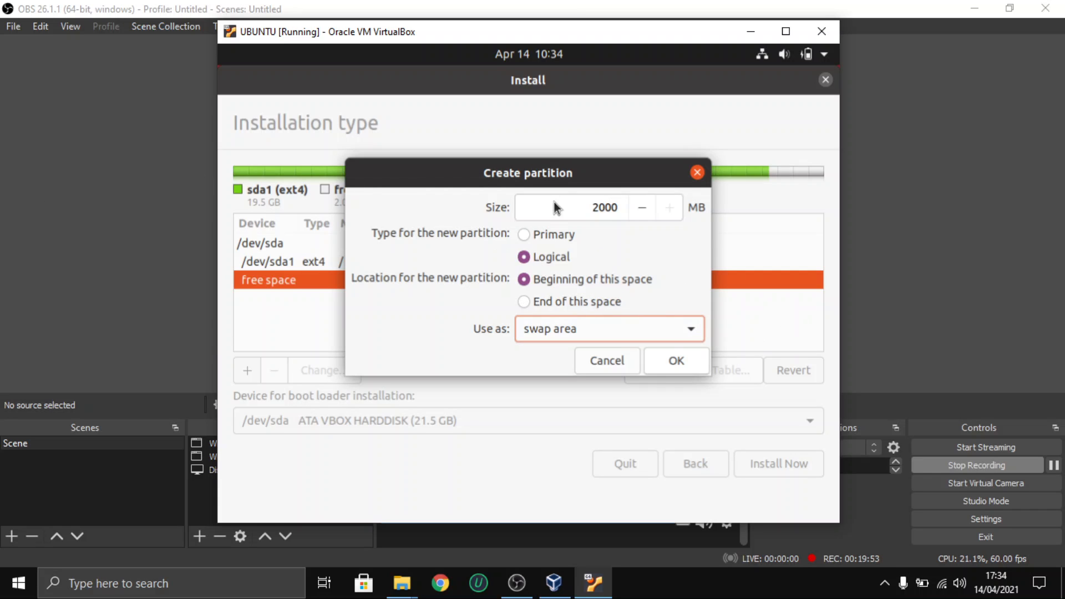
- Confirm the 2000 MB logical swap partition, which appears as /dev/sda5
left_click(675, 362)
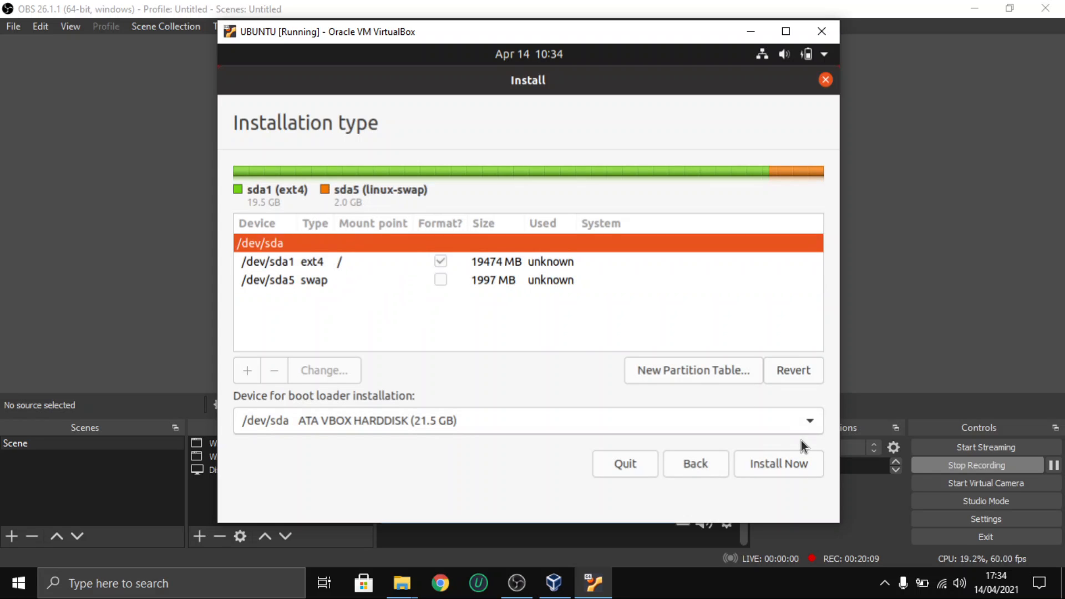
- Start installing with the ext4 and swap layout, approve writing changes to disk, and minimize the VM
left_click(796, 468)
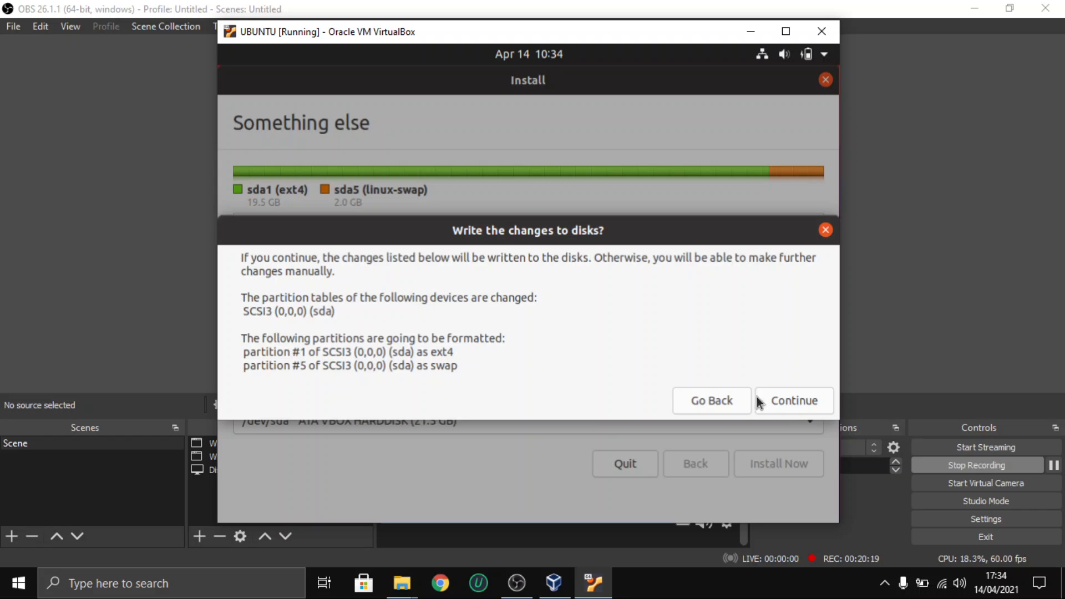
left_click(804, 403)
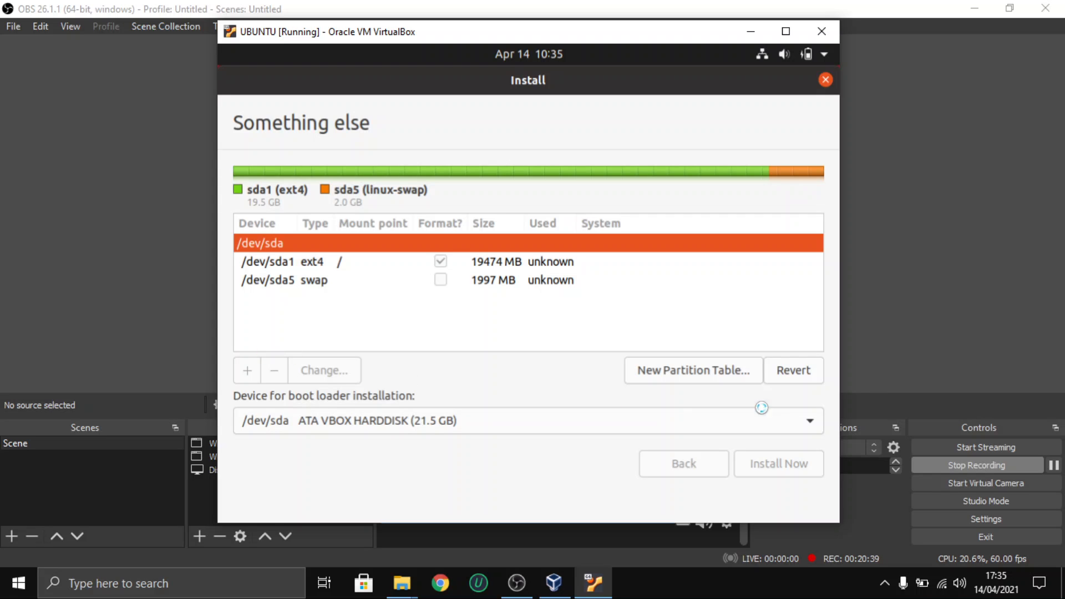
left_click(1055, 469)
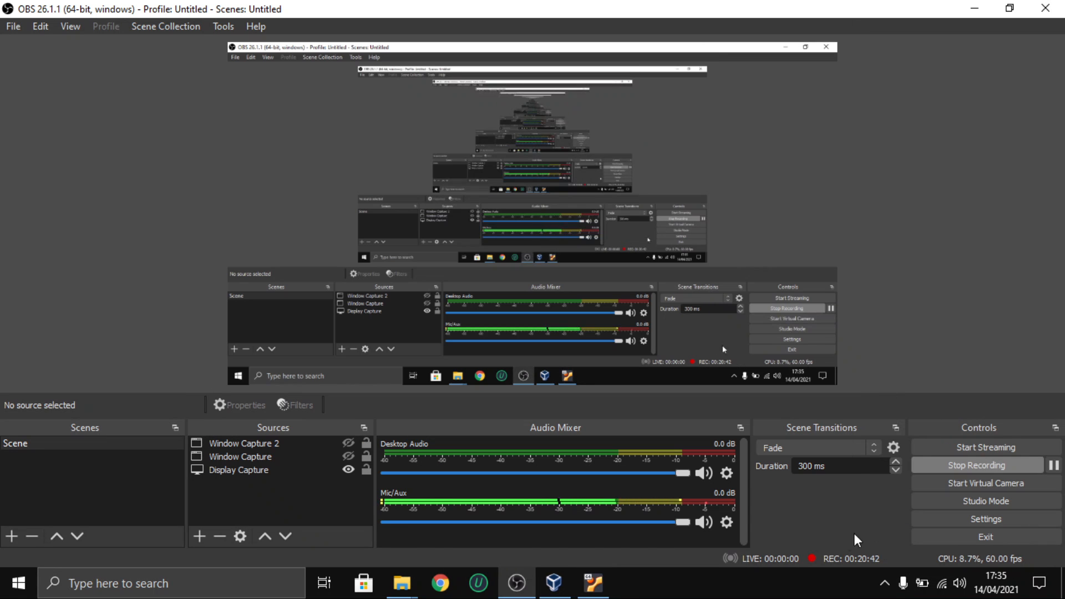
- Set the installer location to Kota Medan, North Sumatra, Indonesia, and continue to the account page
left_click(593, 591)
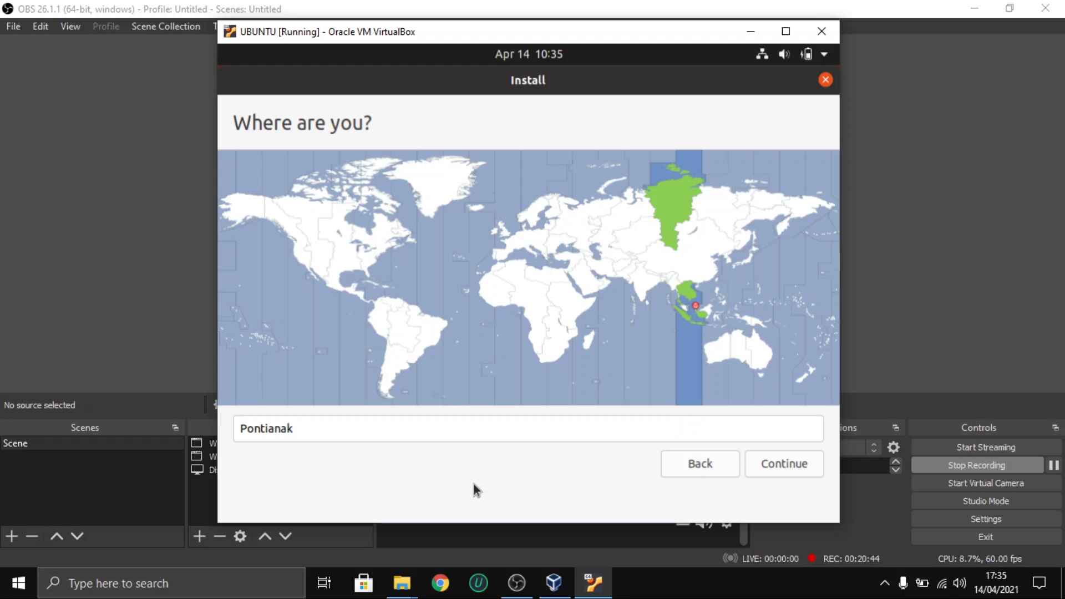
left_click(680, 314)
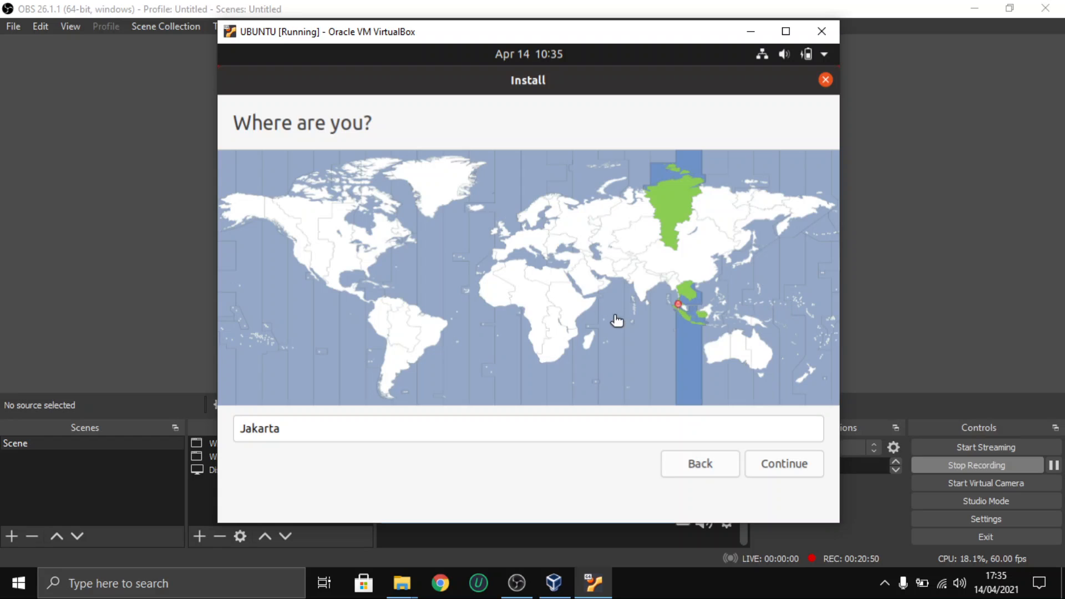
left_click(686, 319)
left_click(679, 311)
left_click(680, 316)
left_click(681, 310)
left_click(682, 313)
left_click(376, 438)
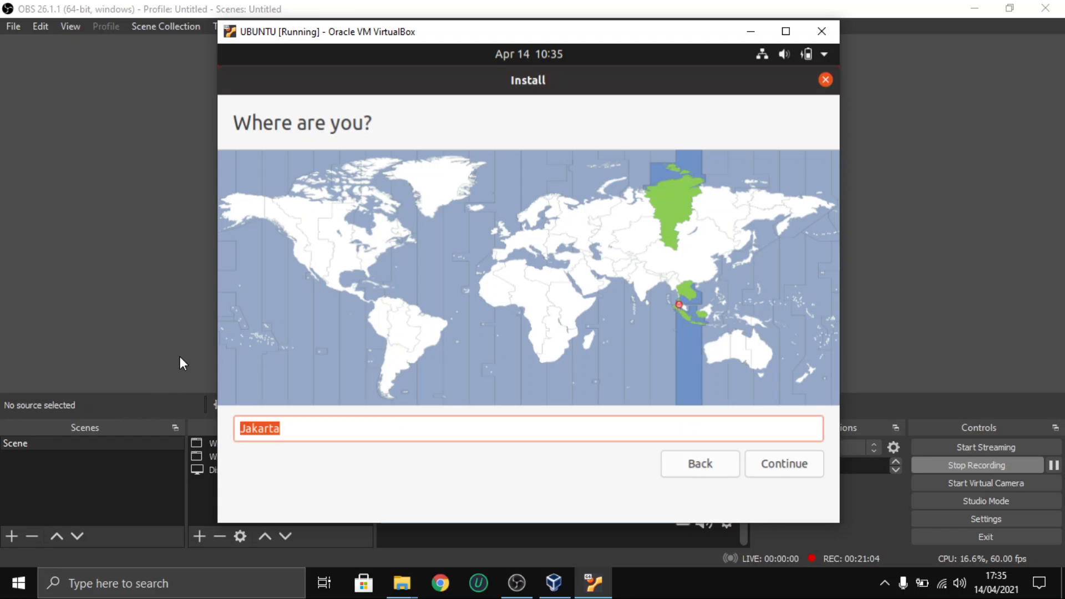
type("Medan")
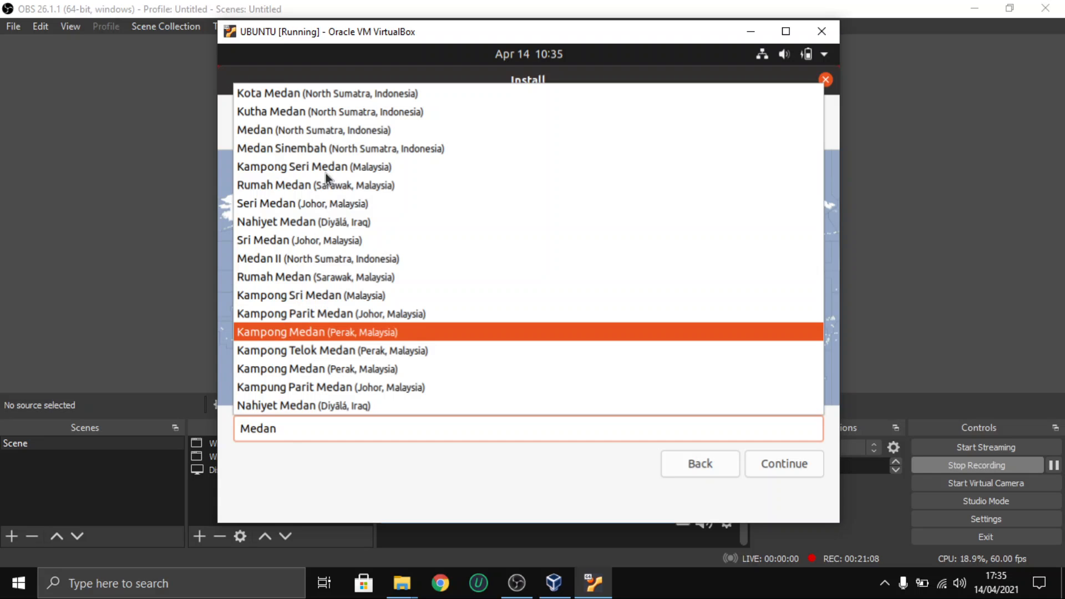
left_click(265, 93)
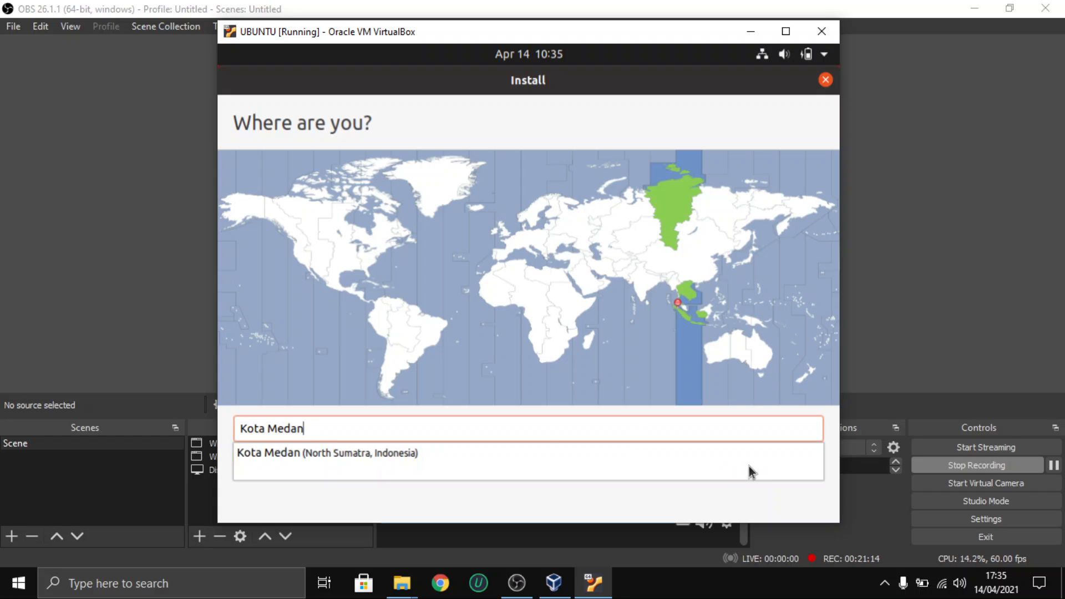
left_click(334, 458)
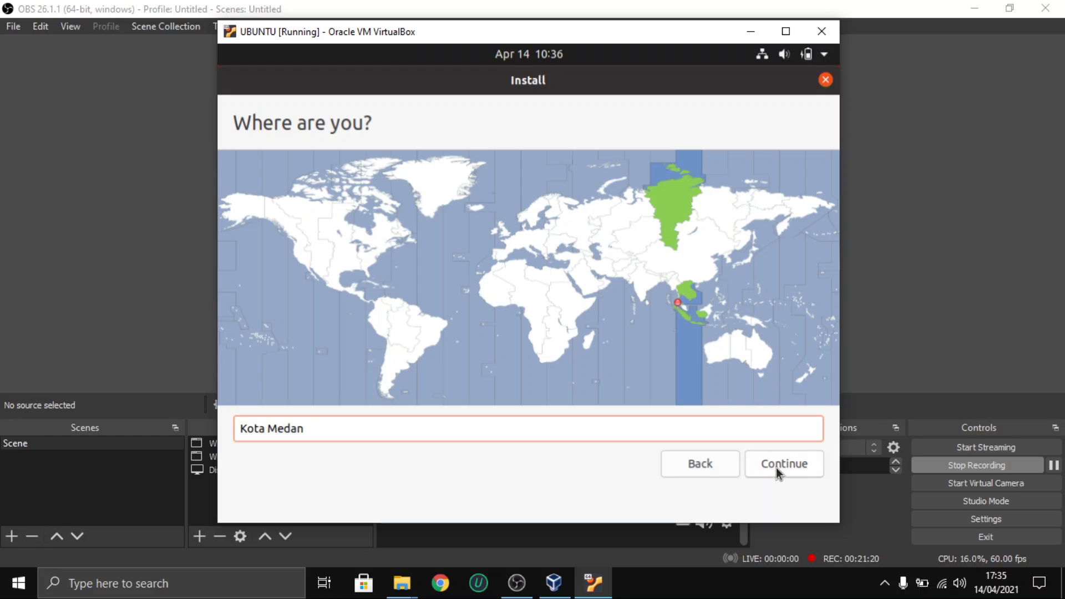
left_click(777, 472)
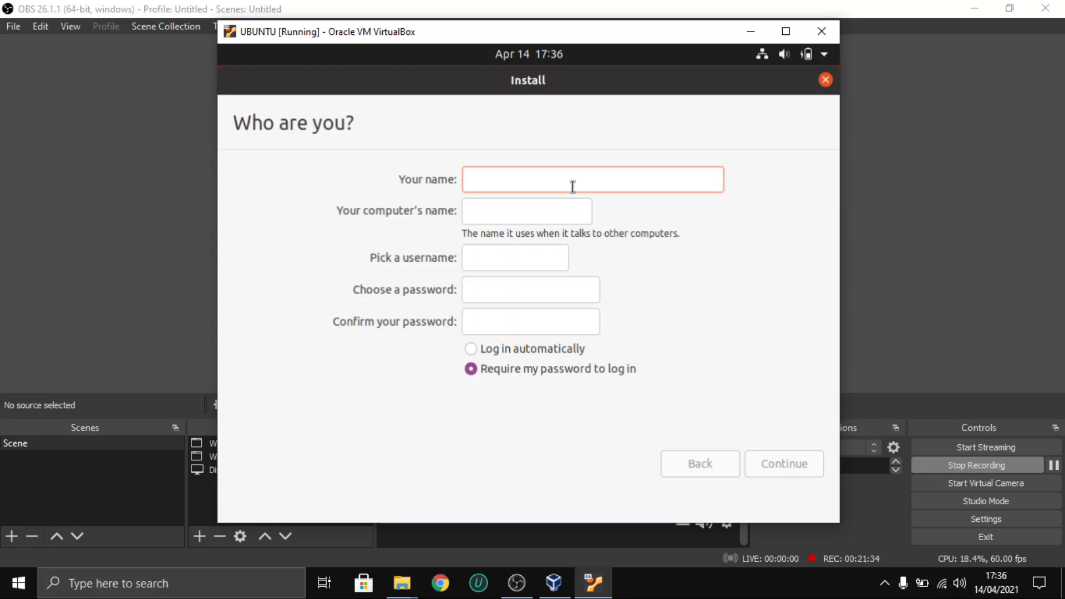
- Enter the user's full name and a computer name ending in '-pc'
left_click_drag(398, 178, 468, 179)
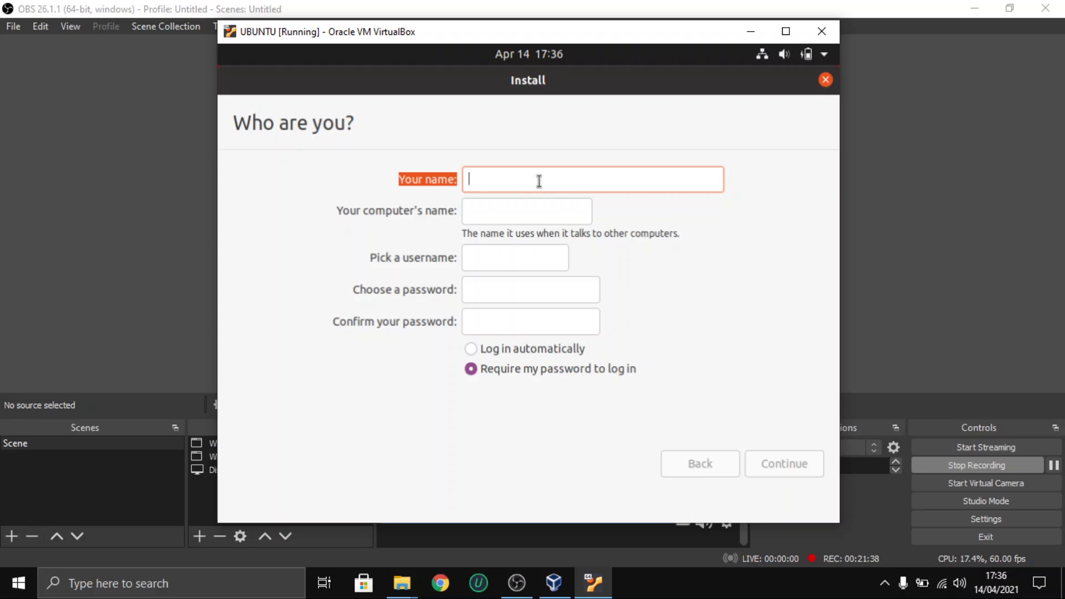
type("Re")
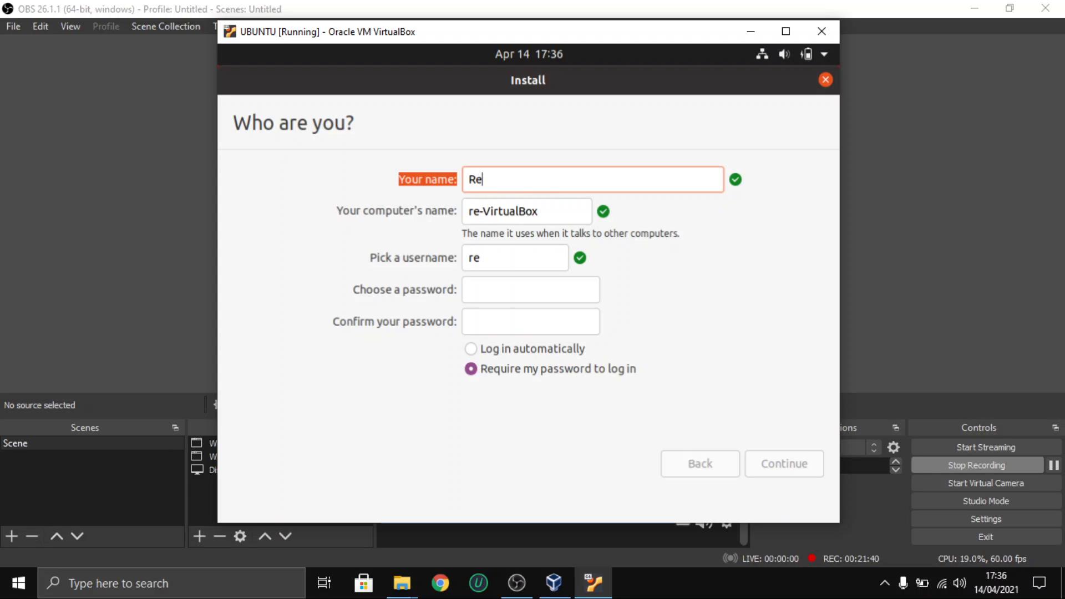
type("ndi Irawan")
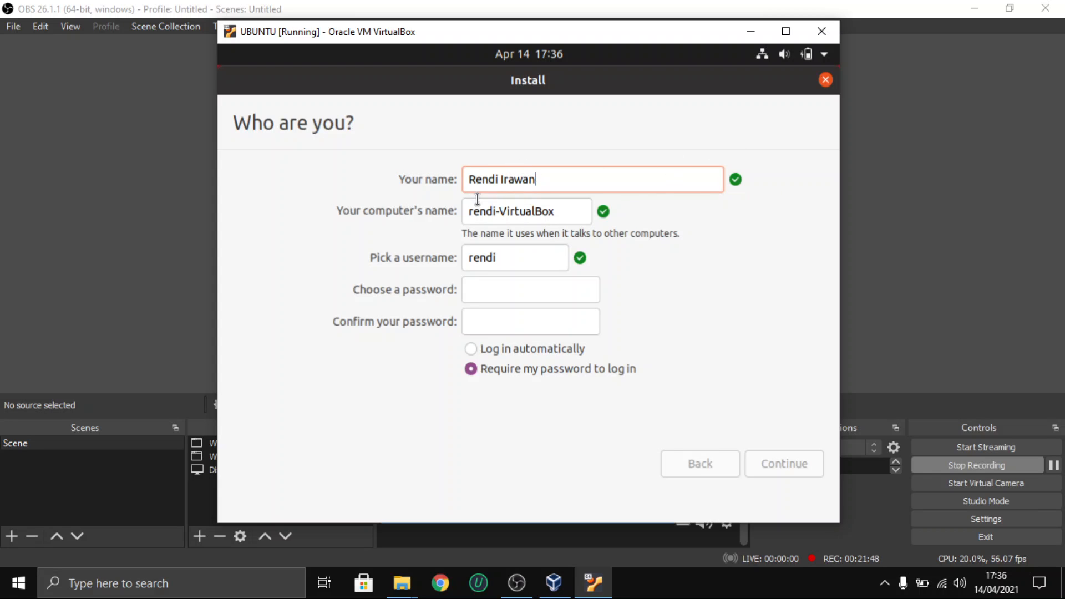
left_click(502, 180)
left_click(523, 255)
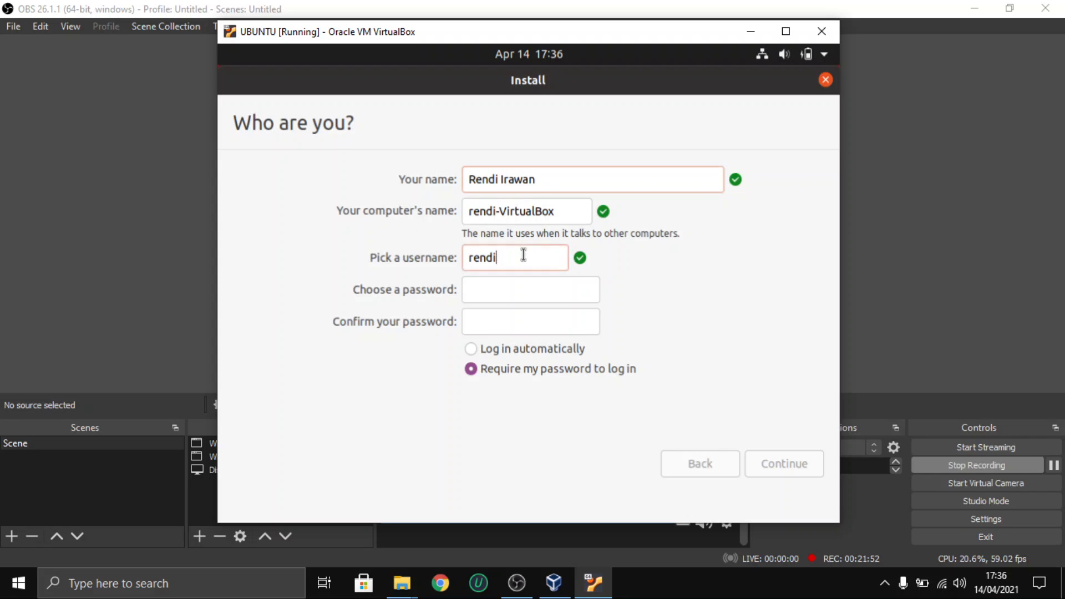
left_click(464, 212)
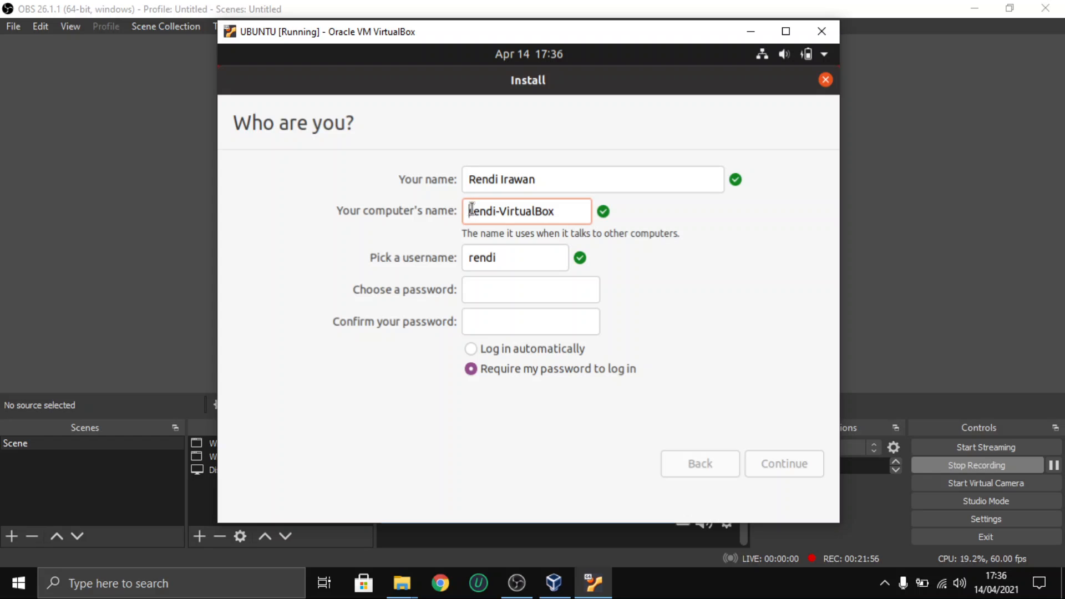
left_click_drag(469, 211, 668, 215)
type("rendy")
left_click(497, 178)
key("BackSpace")
type("y")
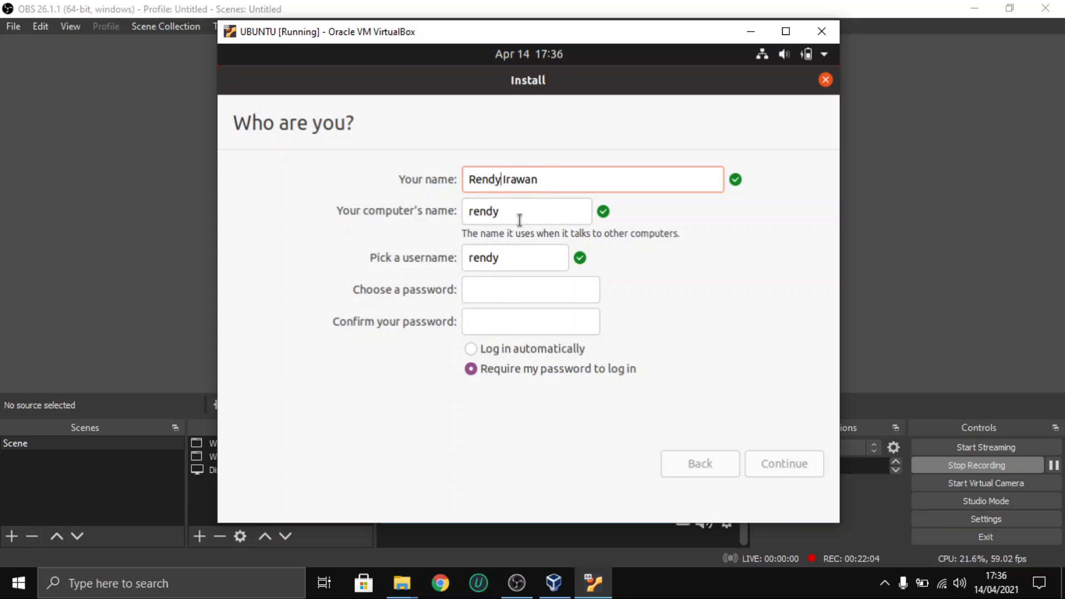
left_click(528, 209)
type("-pc")
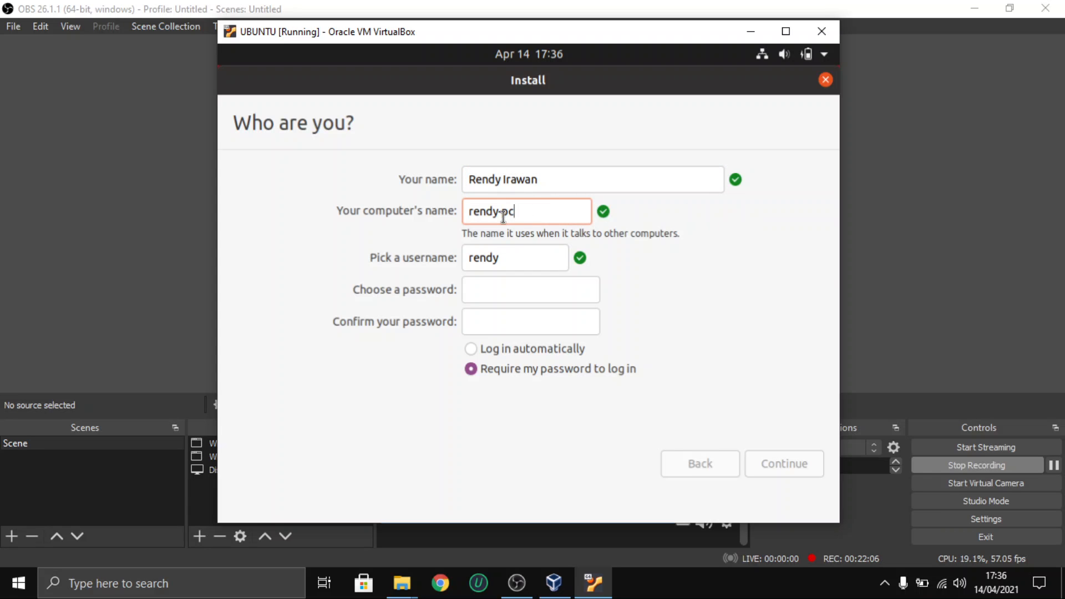
key("Tab")
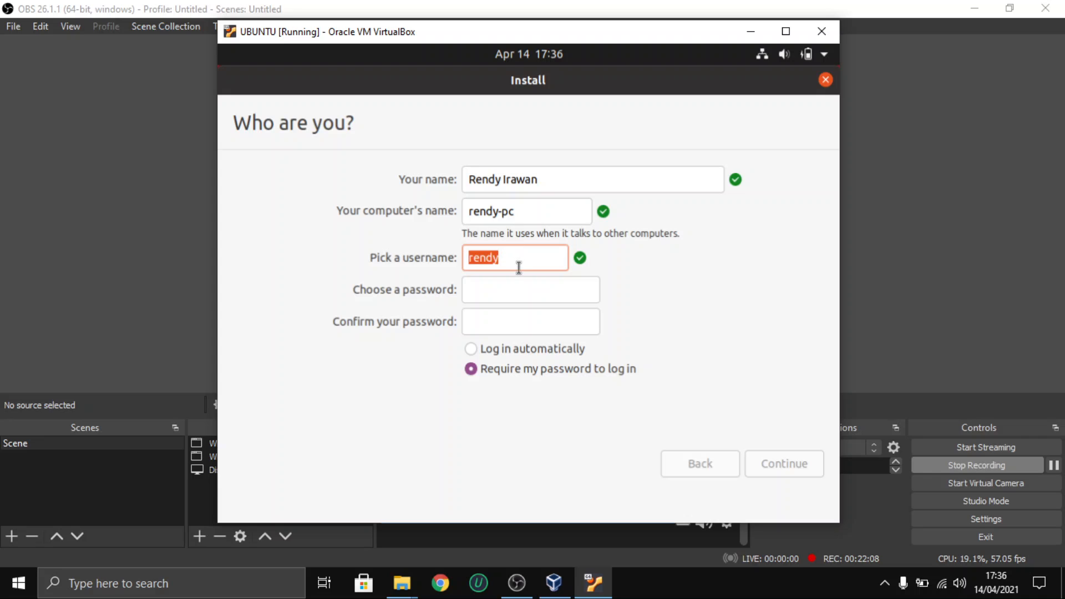
- Type the account password and enter it again to confirm
left_click(507, 289)
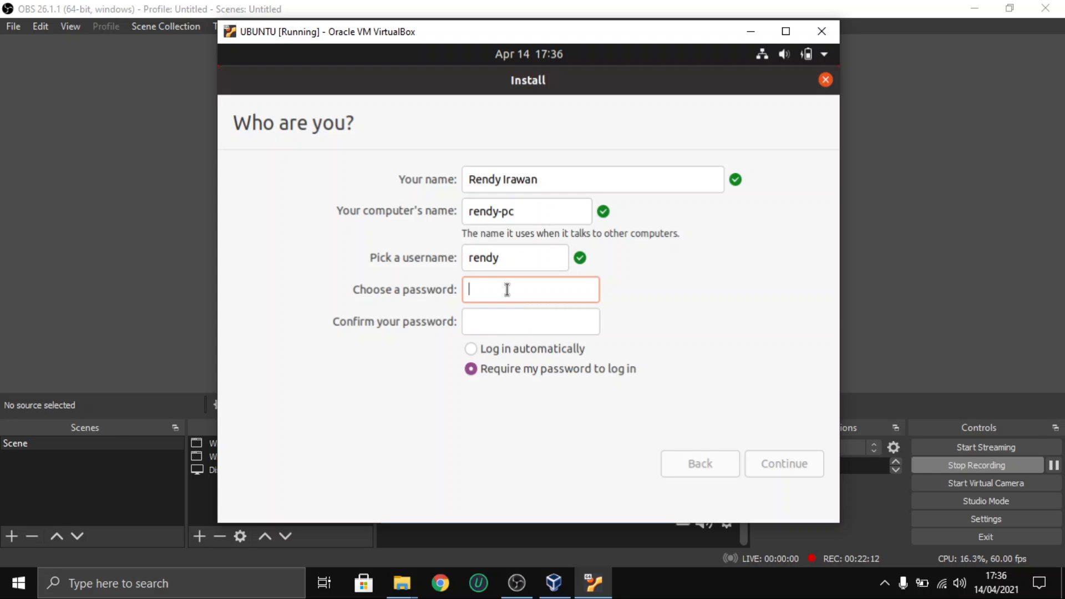
type("******")
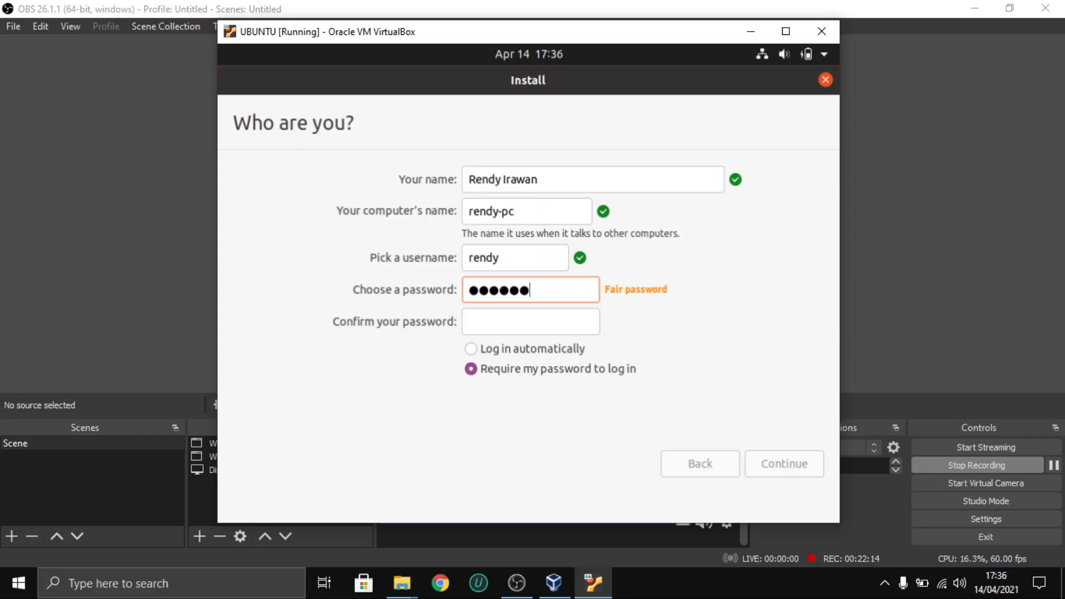
key("Tab")
type("******")
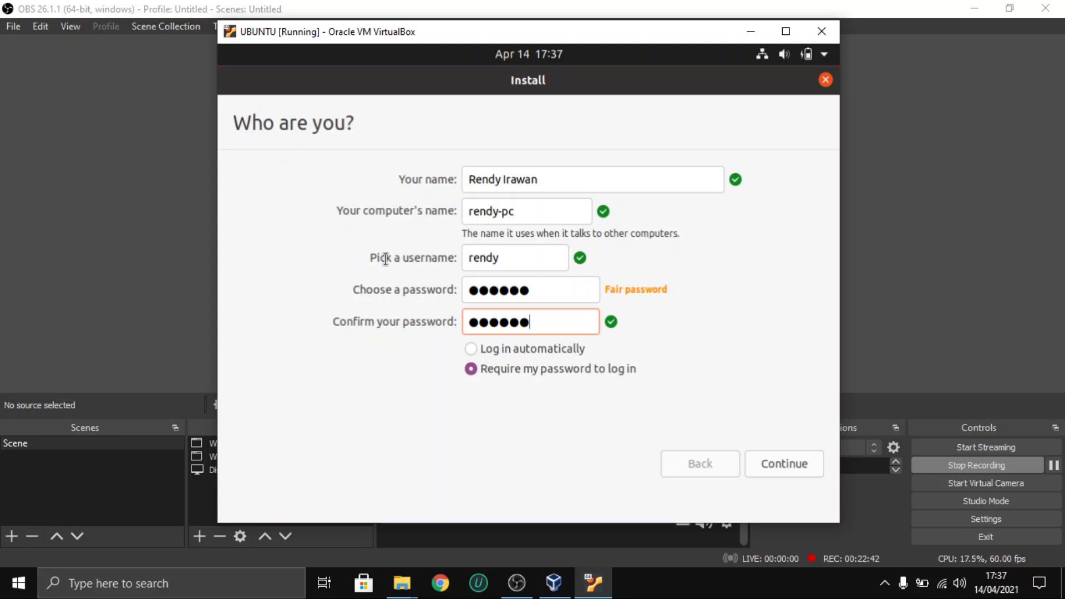
- Submit the account details and let Ubuntu copy files until Installation Complete appears
left_click(774, 465)
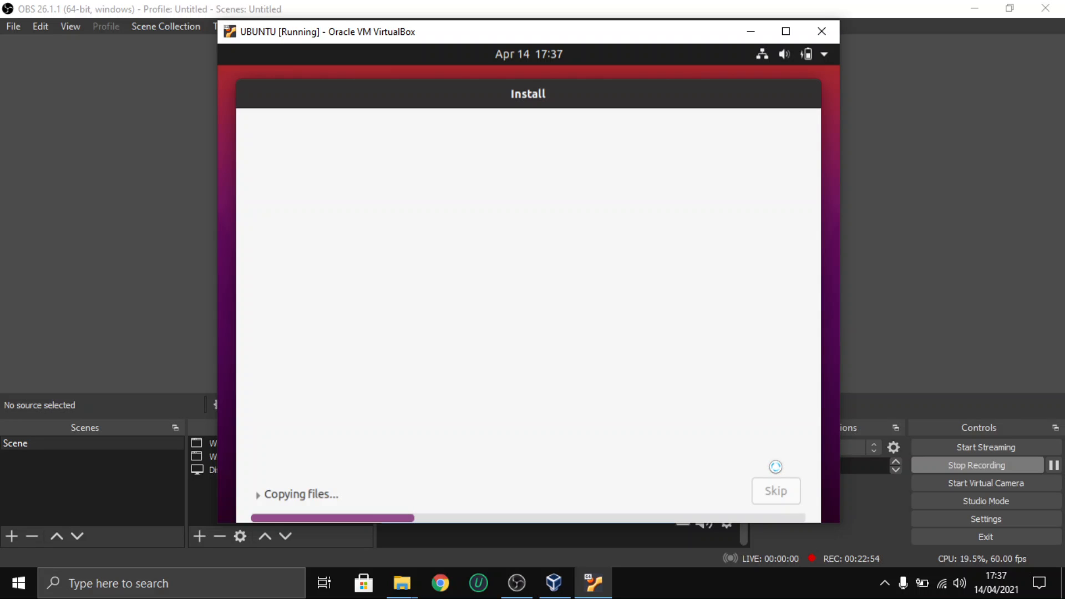
left_click_drag(540, 88, 540, 74)
left_click(258, 482)
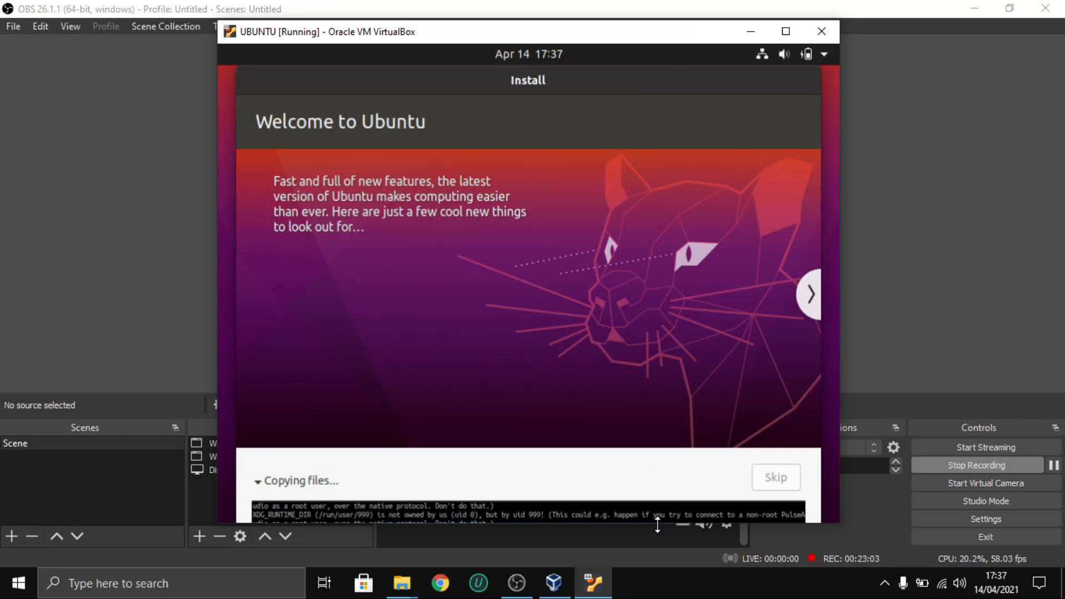
mouse_move(659, 524)
left_mouse_down()
mouse_move(655, 547)
mouse_move(661, 533)
left_mouse_up()
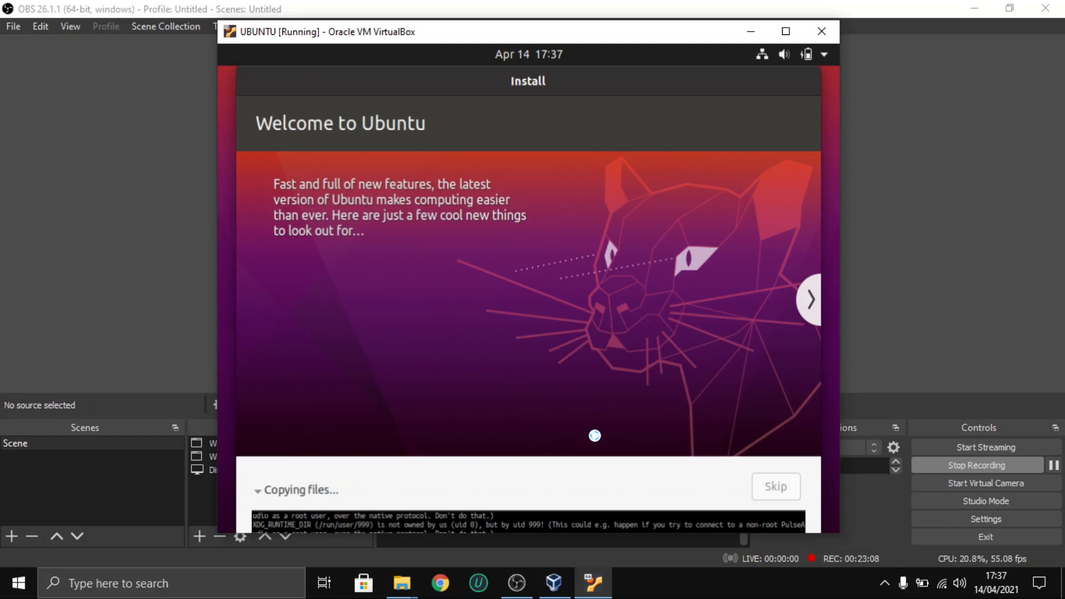
left_click(278, 494)
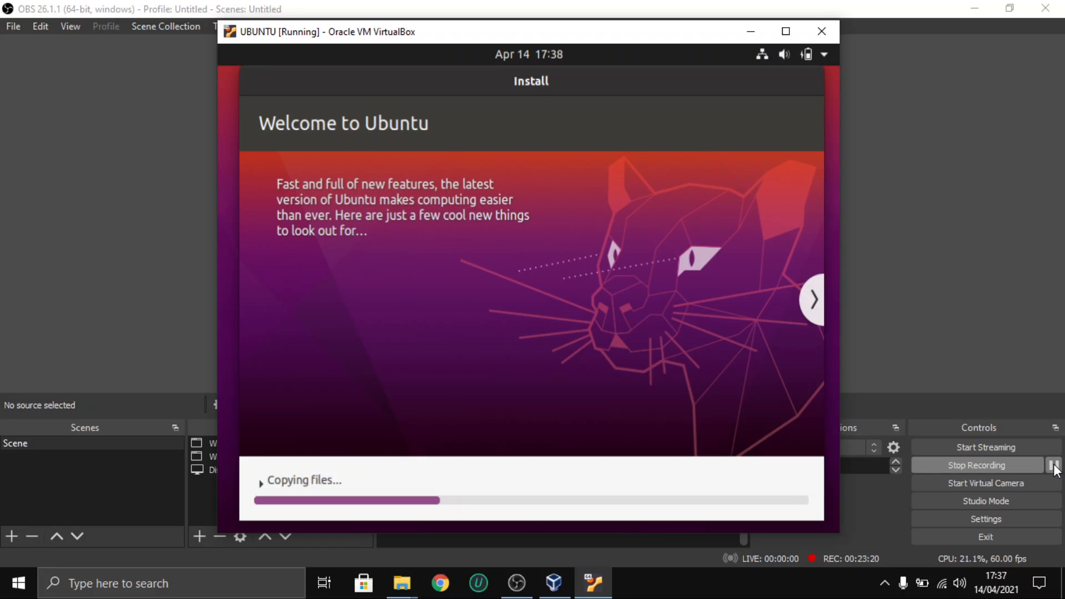
left_click(1054, 466)
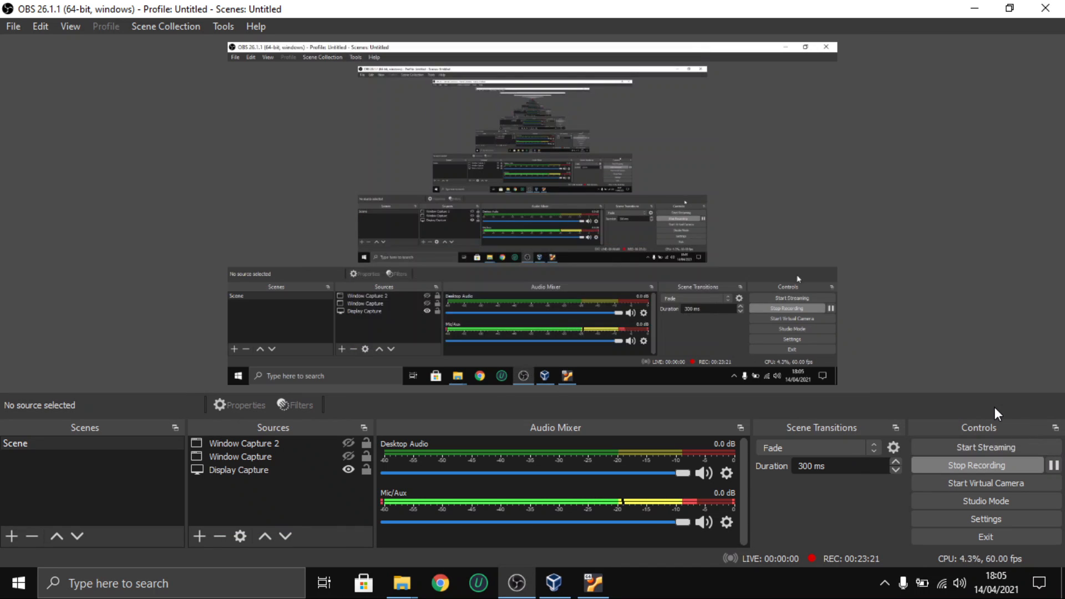
key("alt+Tab")
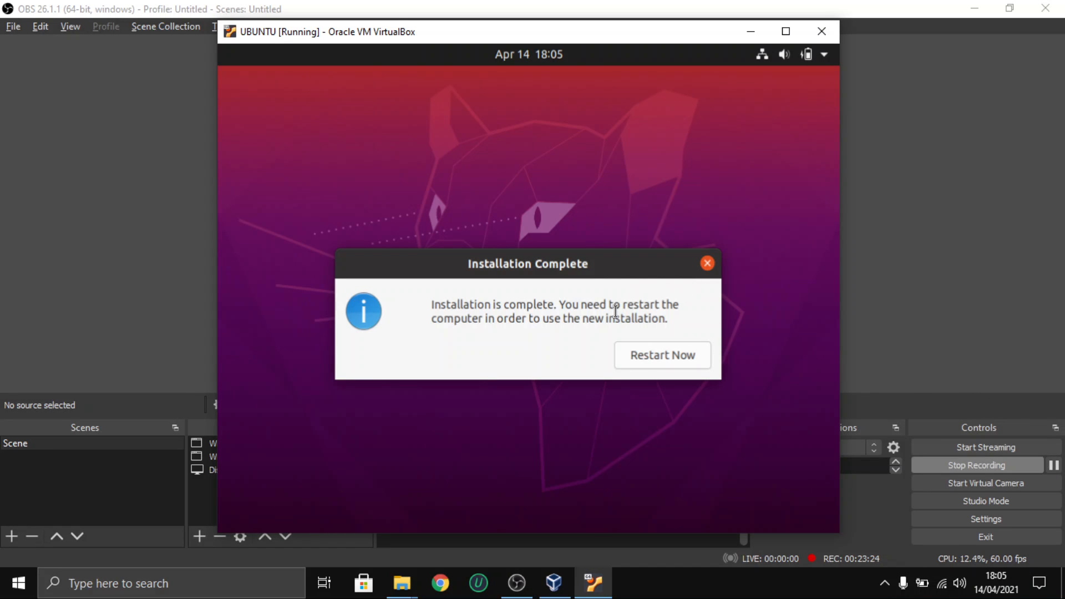
- Restart the VM and get past the remove-installation-medium prompt
left_click(661, 356)
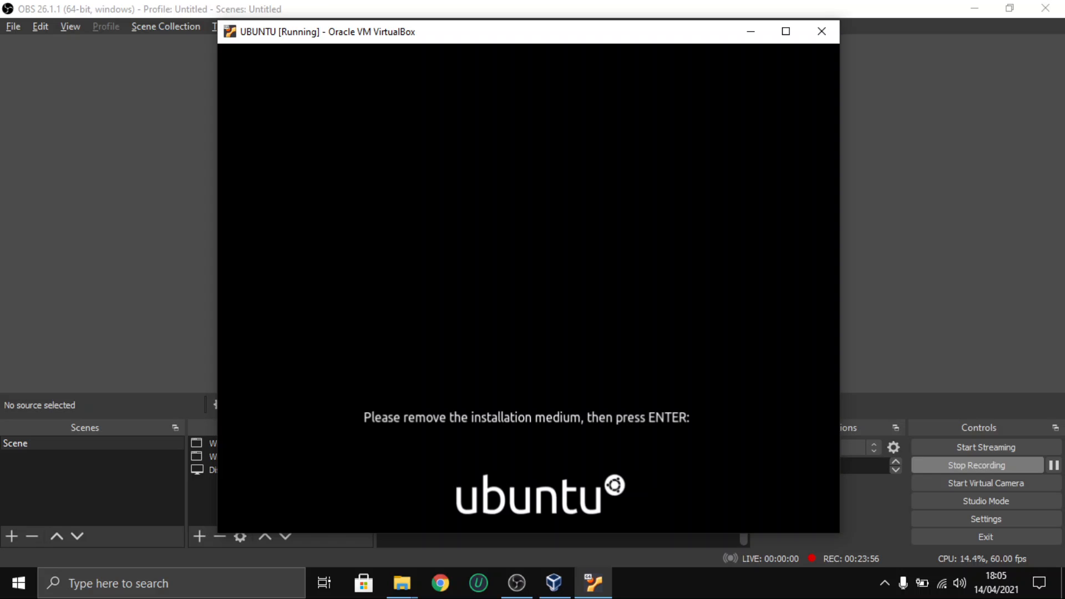
key("Return")
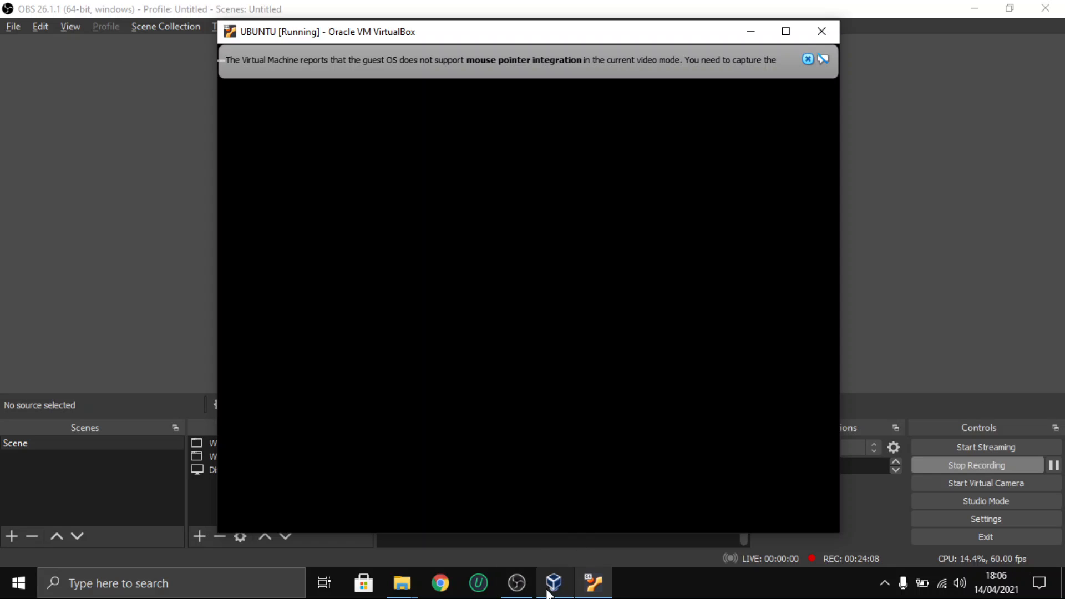
- Bring the VM forward and dismiss the mouse-integration notice while Ubuntu boots to login
left_click(600, 585)
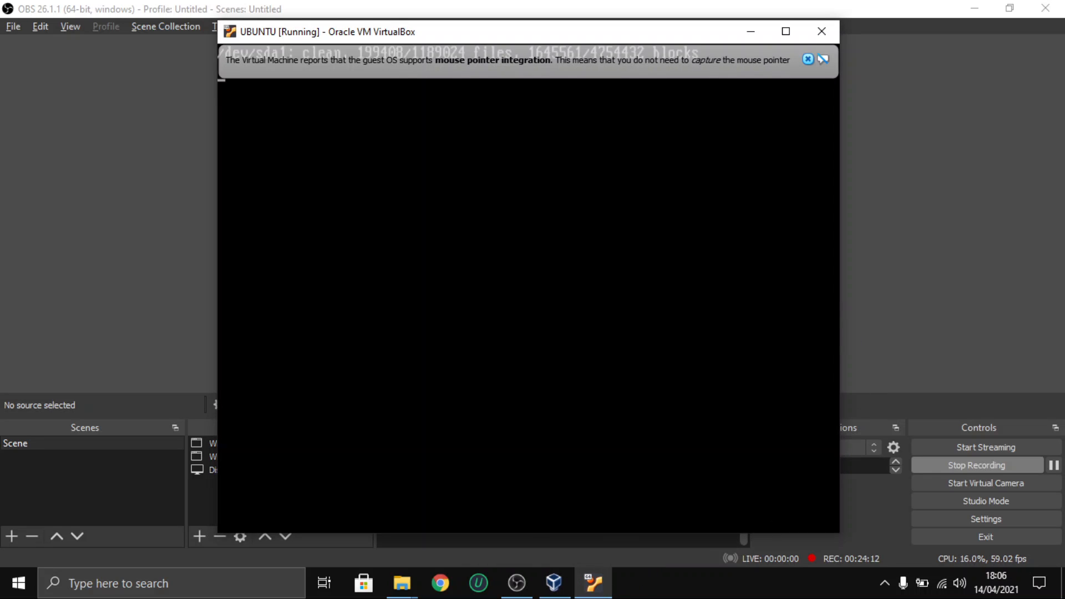
left_click(808, 59)
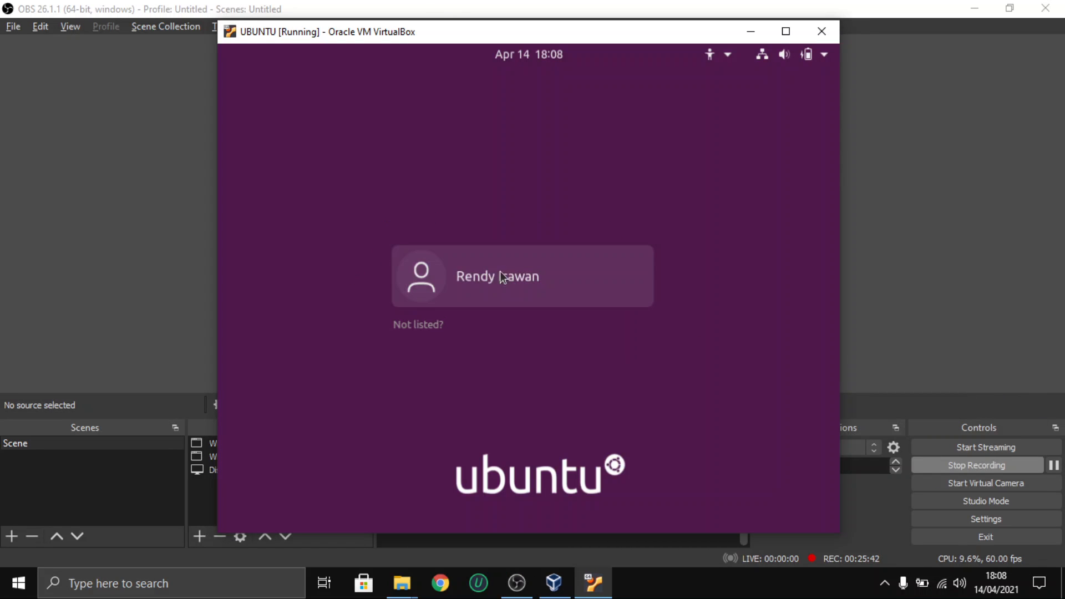
- Log in to Ubuntu by selecting the new user account and entering its password
left_click(464, 268)
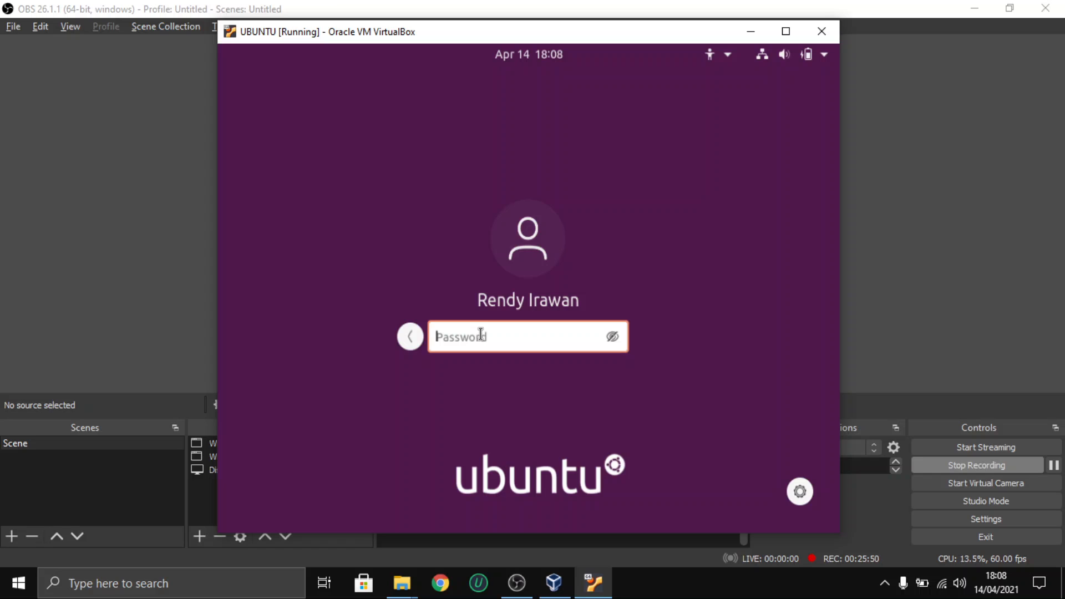
type("******")
key("Return")
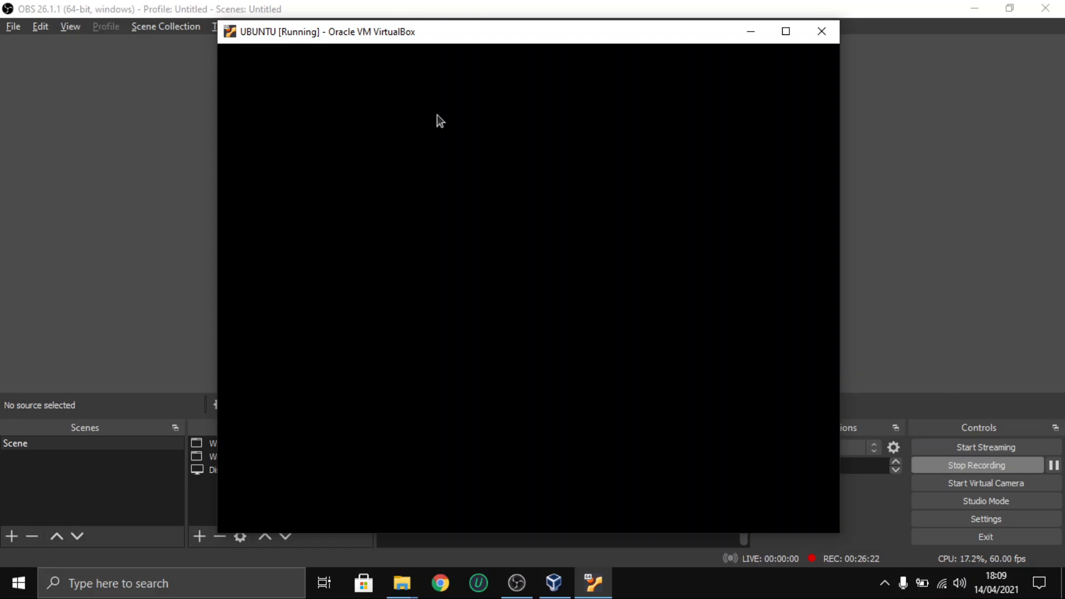
- Skip connecting online accounts and move past Livepatch to the Help improve Ubuntu page
left_click(1053, 467)
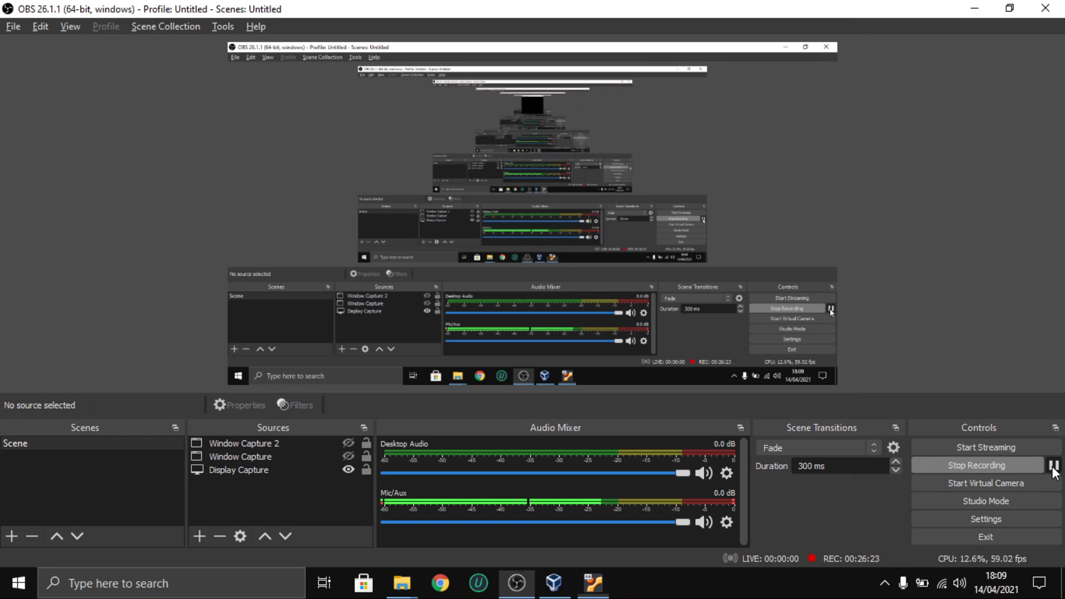
left_click(605, 591)
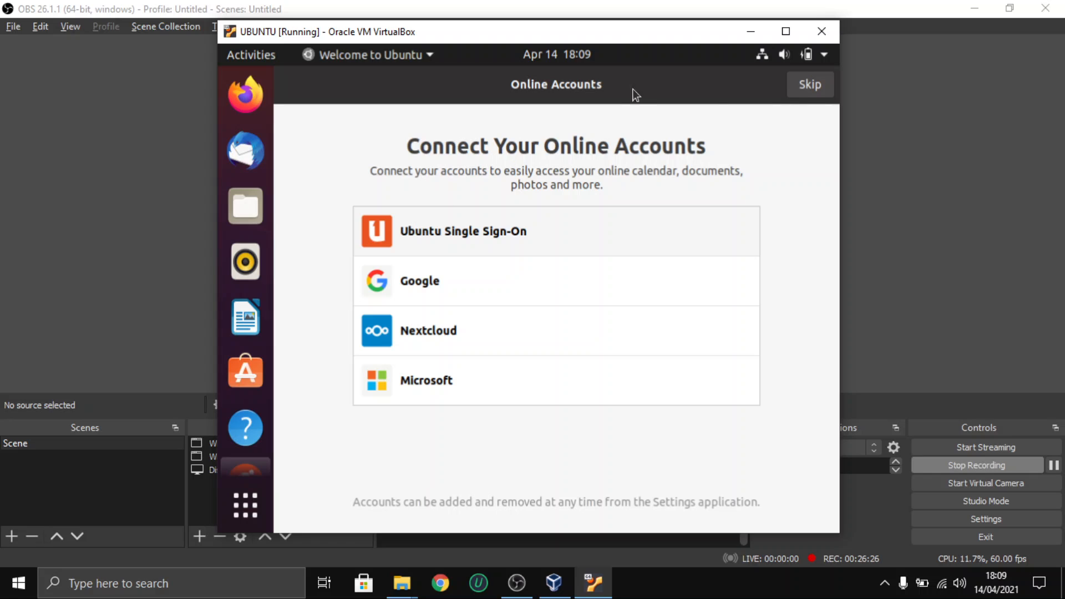
left_click(799, 87)
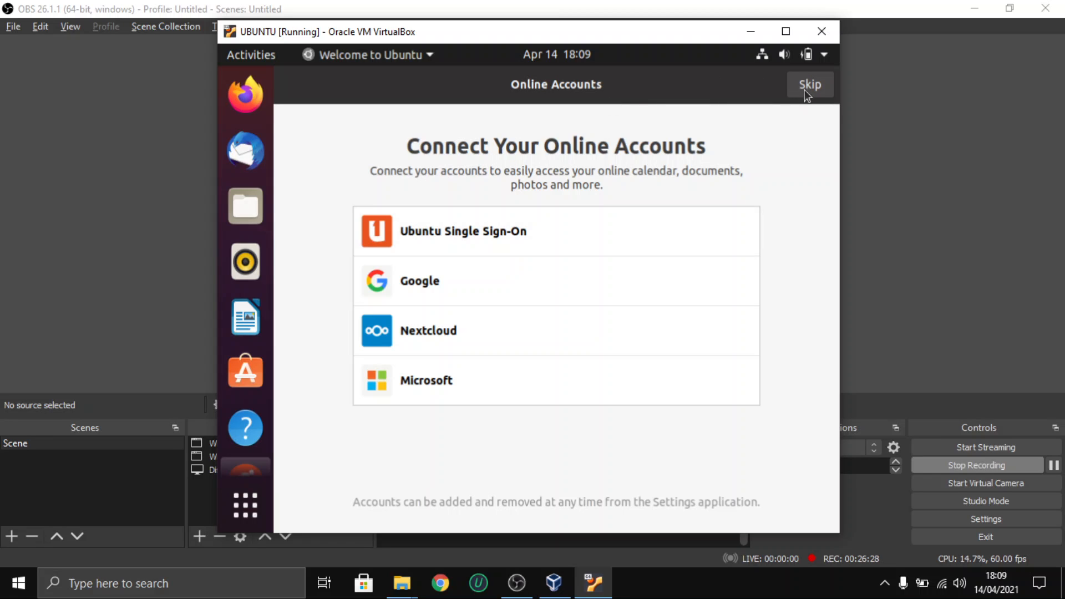
left_click(819, 84)
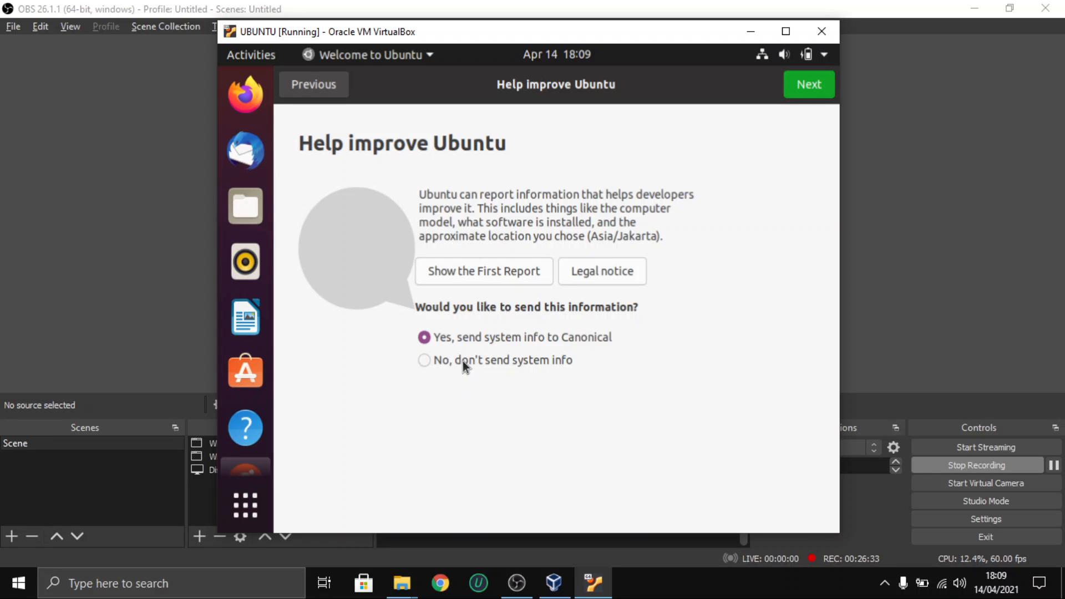
left_click(341, 88)
left_click(809, 88)
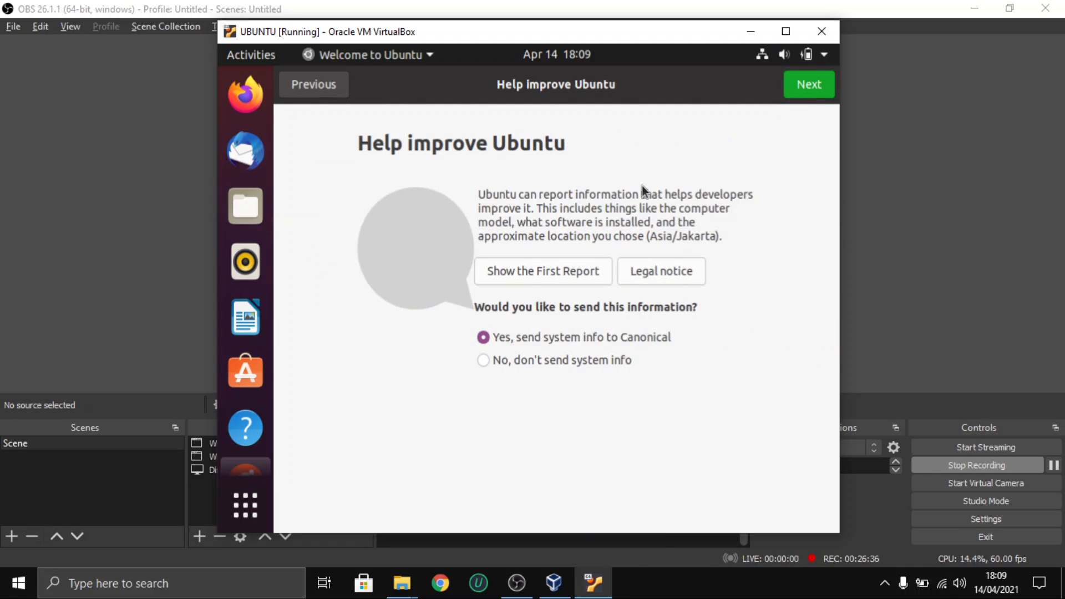
- Choose 'No, don't send system info' and continue through Privacy to the Ready to go page
left_click(434, 361)
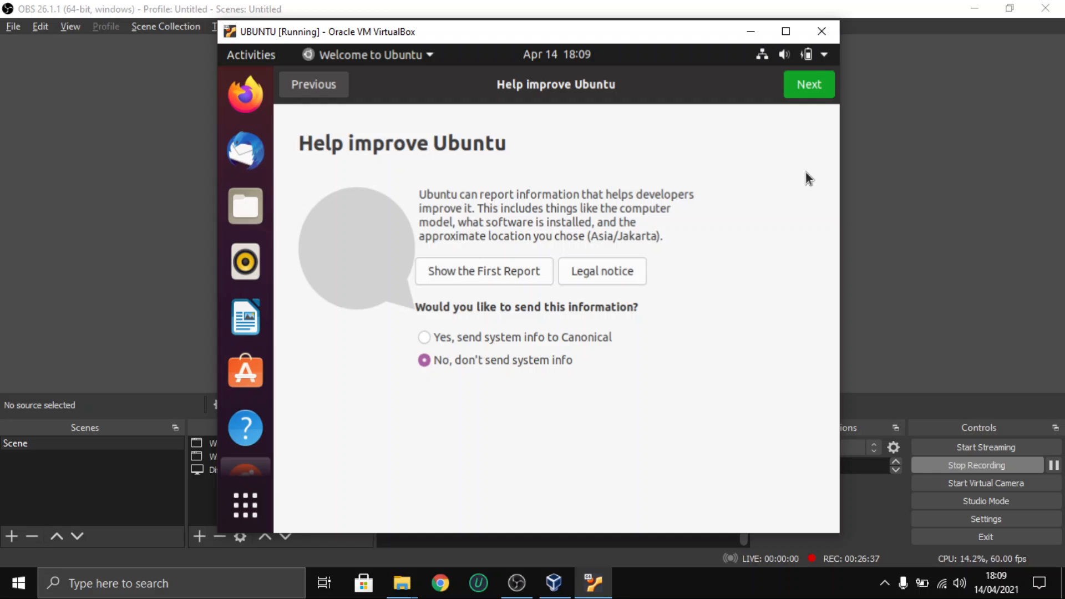
left_click(805, 83)
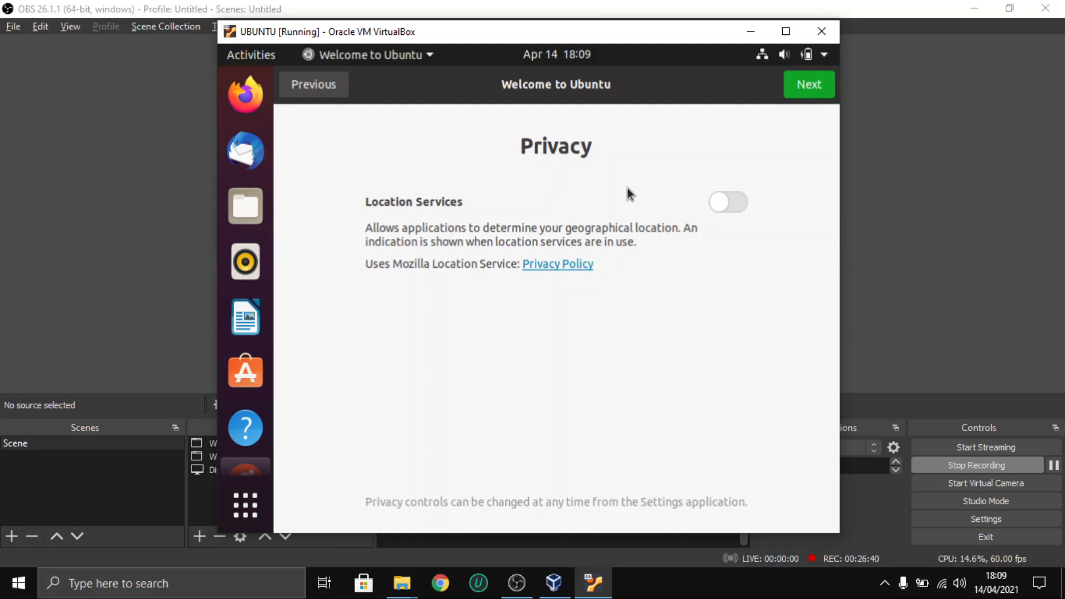
left_click(797, 90)
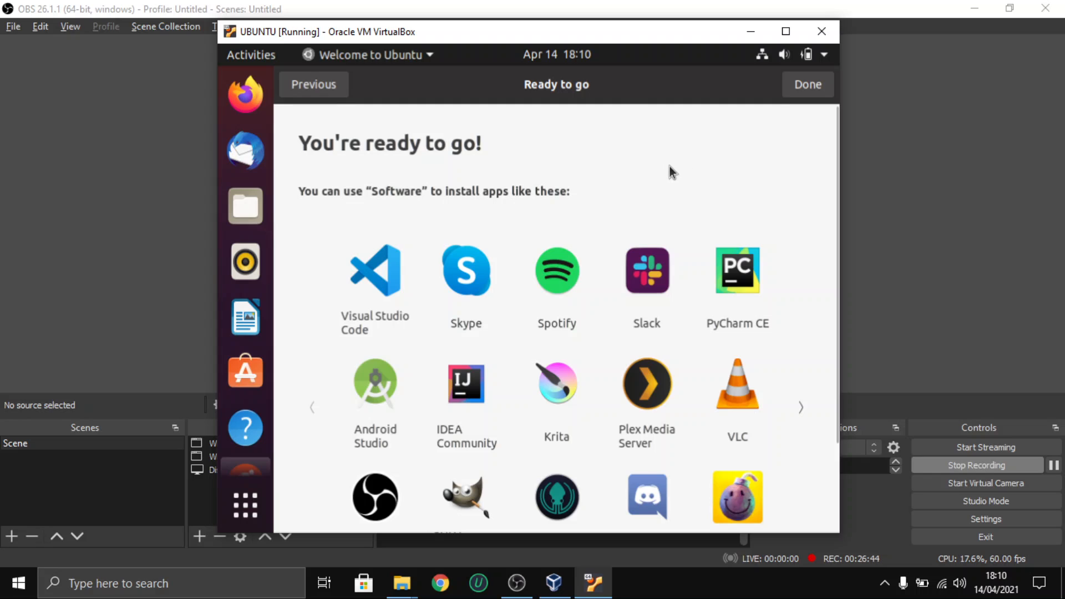
scroll(618, 232, "down", 2)
scroll(614, 228, "down", 2)
scroll(613, 222, "up", 4)
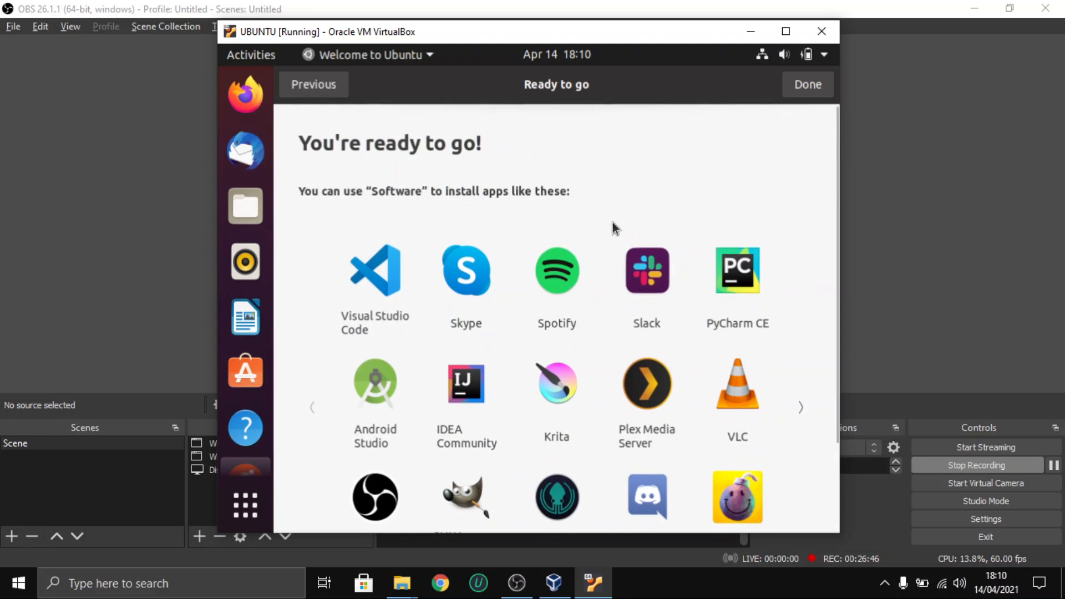
- Finish the welcome setup and launch Terminal by searching for 'terminal'
left_click(804, 88)
left_click_drag(495, 144, 826, 369)
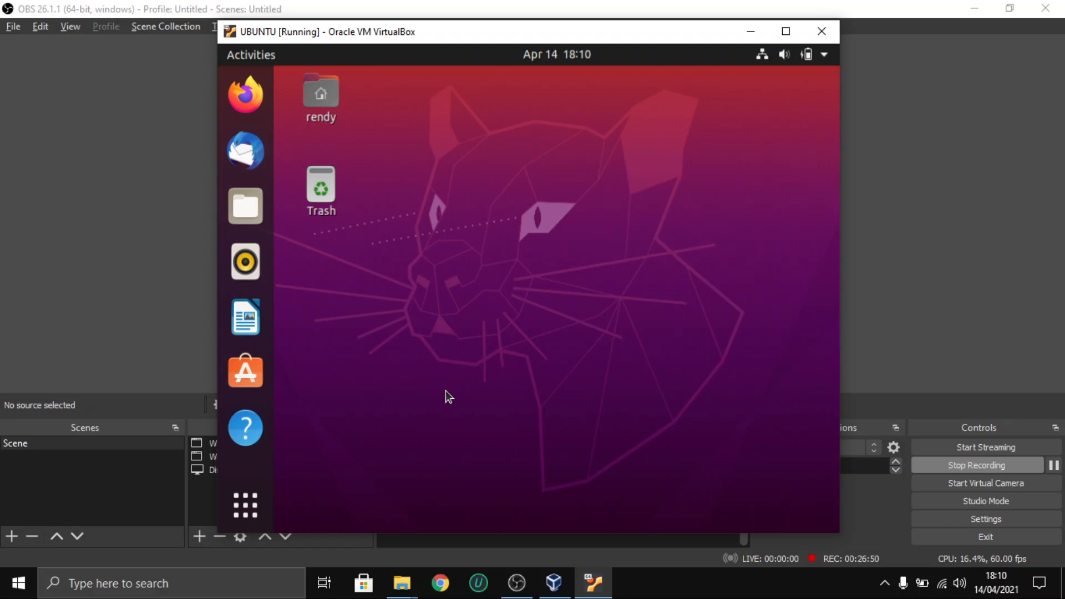
left_click(264, 55)
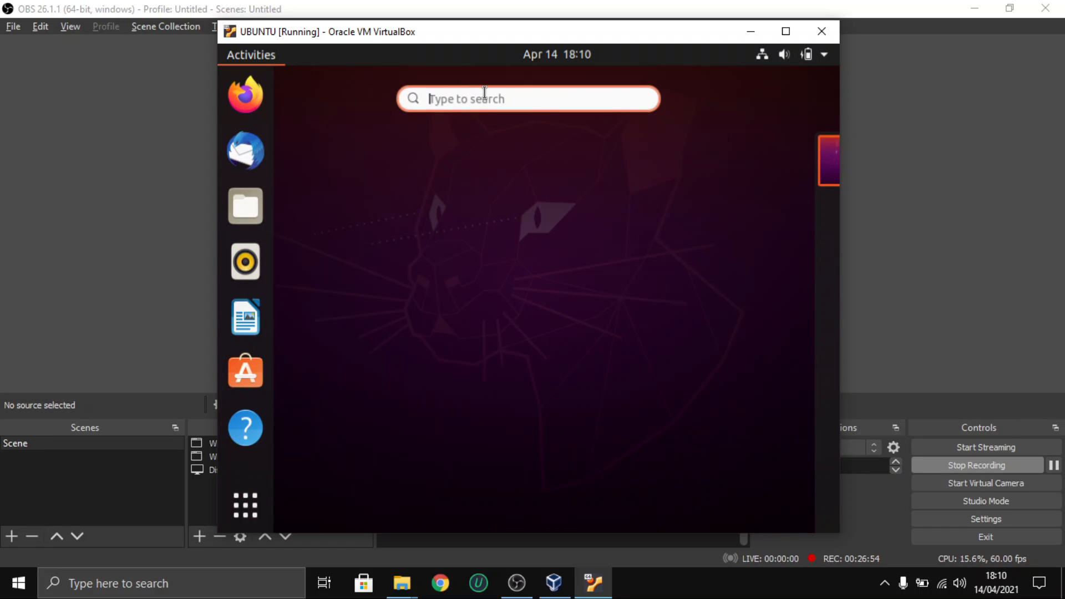
type("terminal")
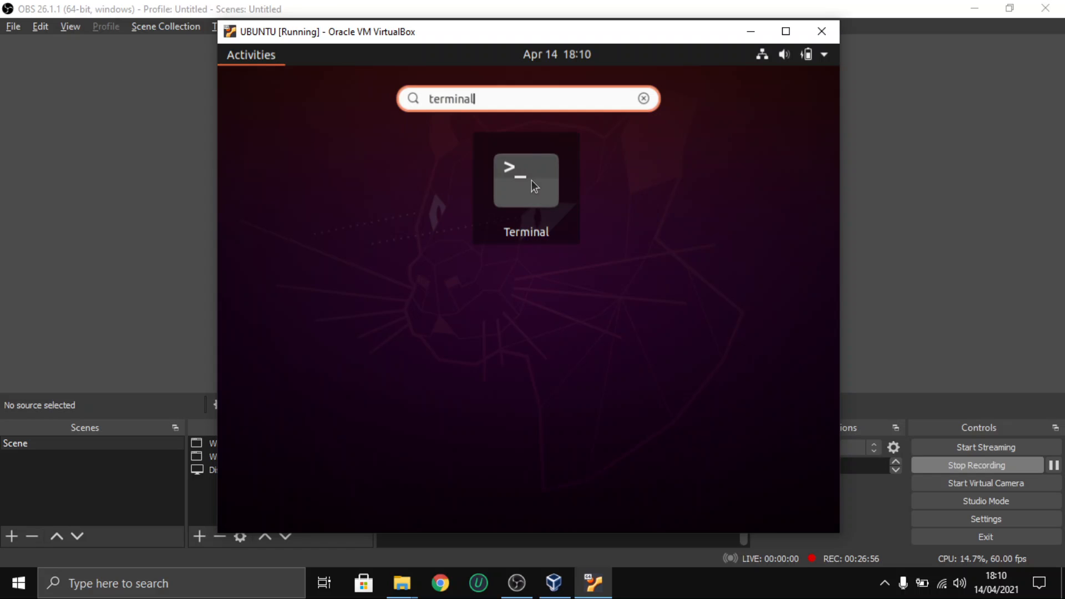
left_click(531, 181)
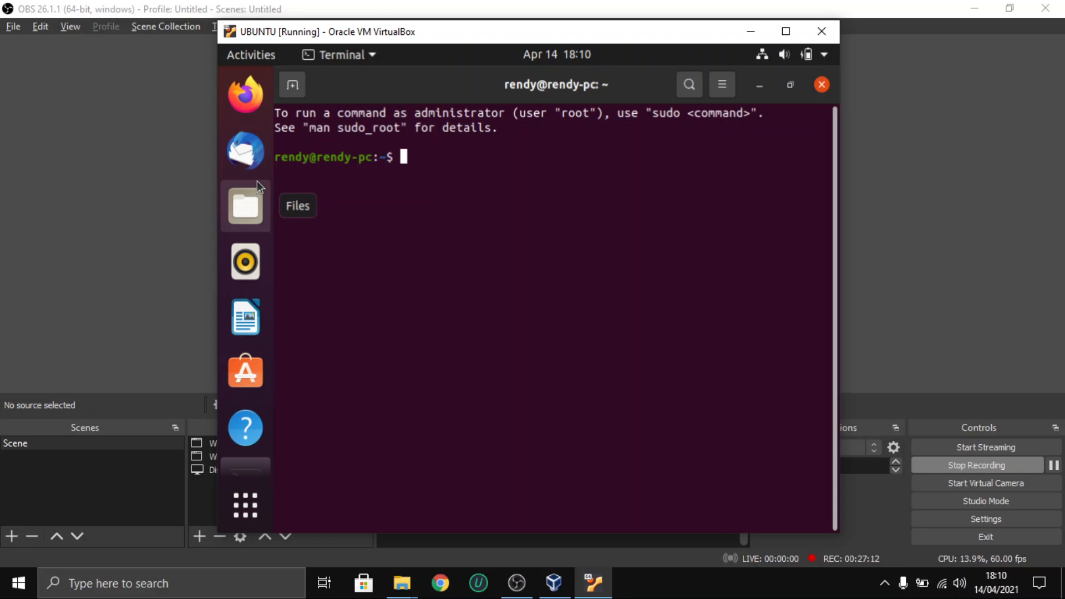
- Run 'sudo apt install update' and enter the sudo password
type("sudo apt ")
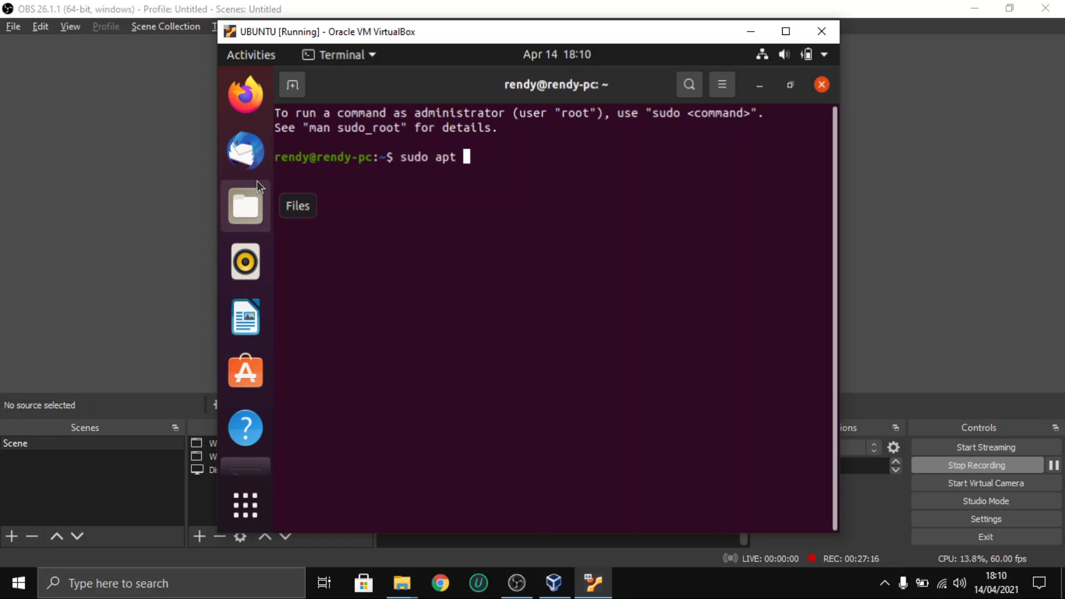
type("install update")
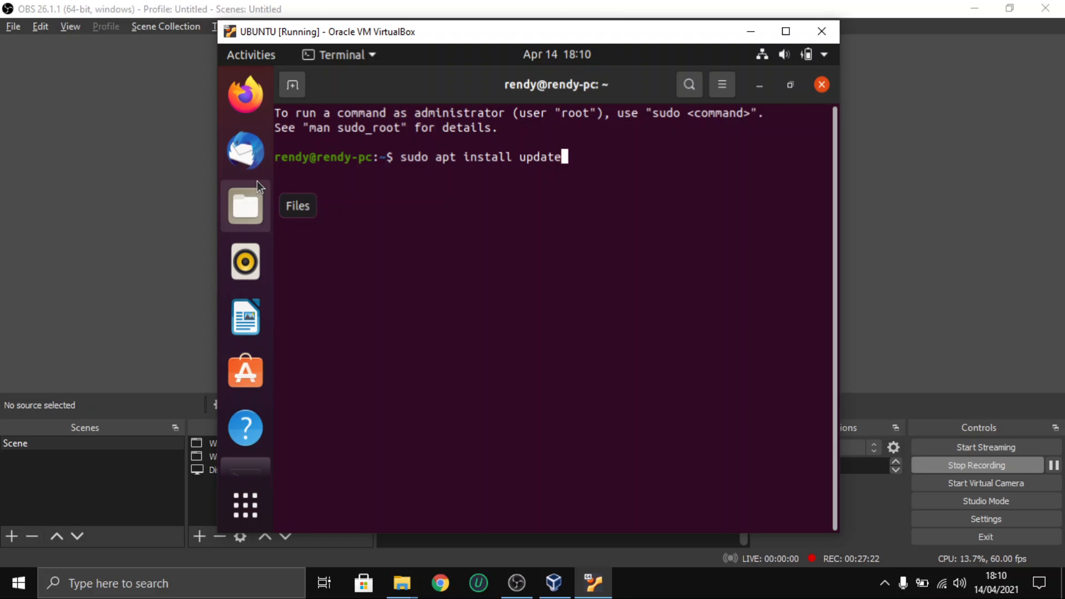
key("Return")
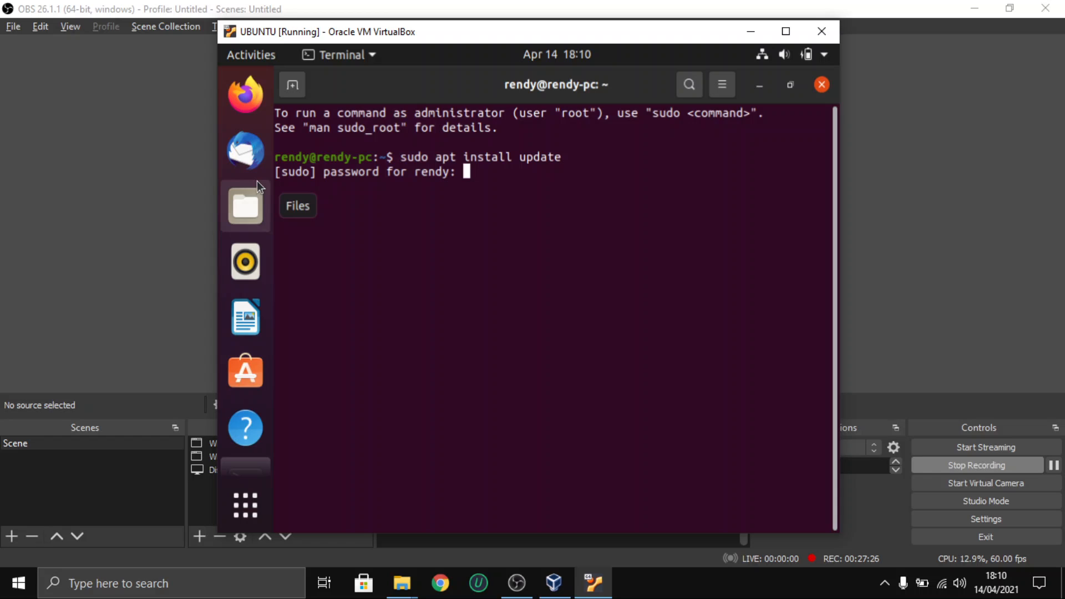
key("Return")
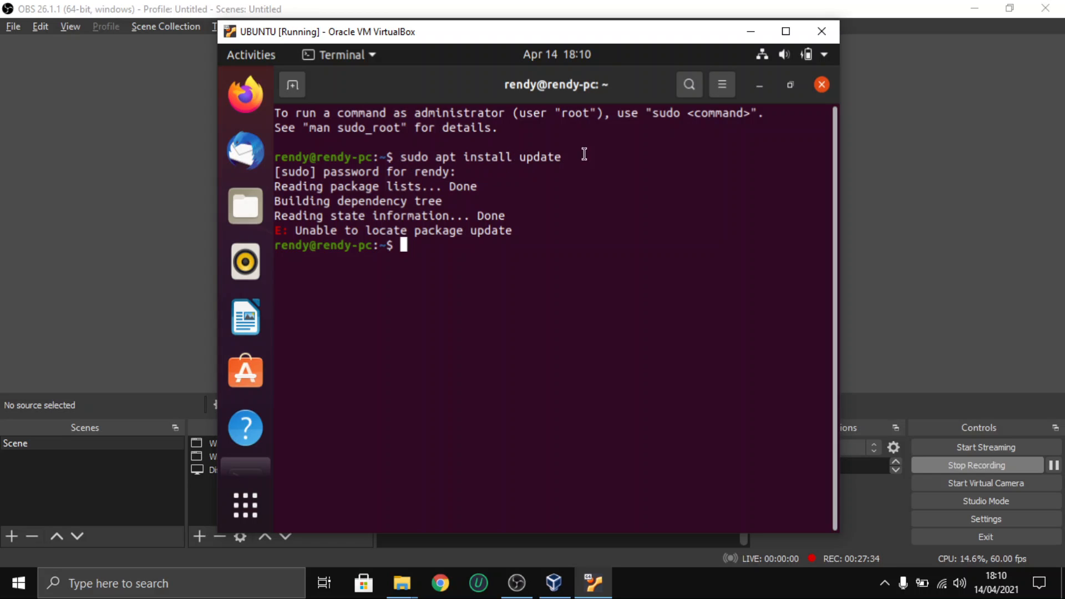
left_click(793, 55)
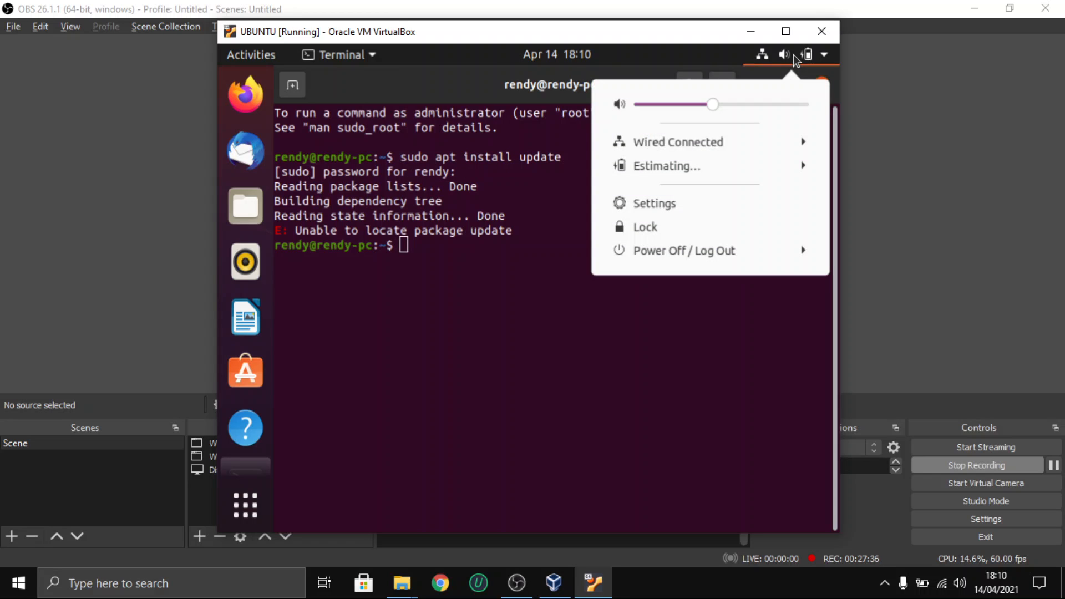
left_click(793, 54)
- Edit the recalled command into 'sudo apt update' and run it
key("Up")
key("Left")
key("Left")
key("Left")
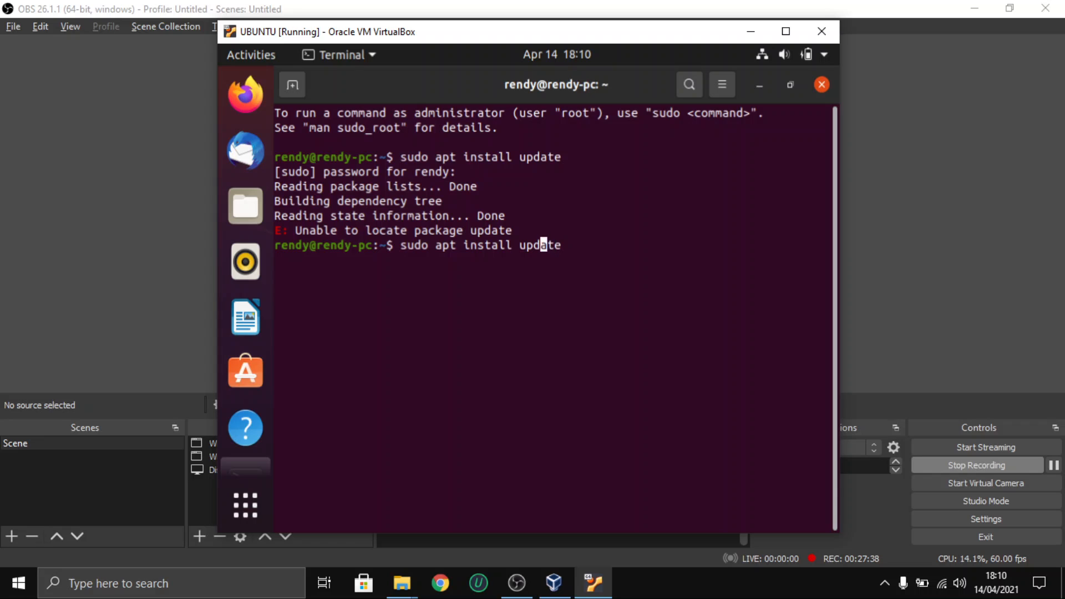
key("Left")
key("Left")
key("Left")
key("Left")
key("BackSpace")
key("BackSpace")
key("BackSpace")
key("BackSpace")
key("BackSpace")
key("BackSpace")
key("BackSpace")
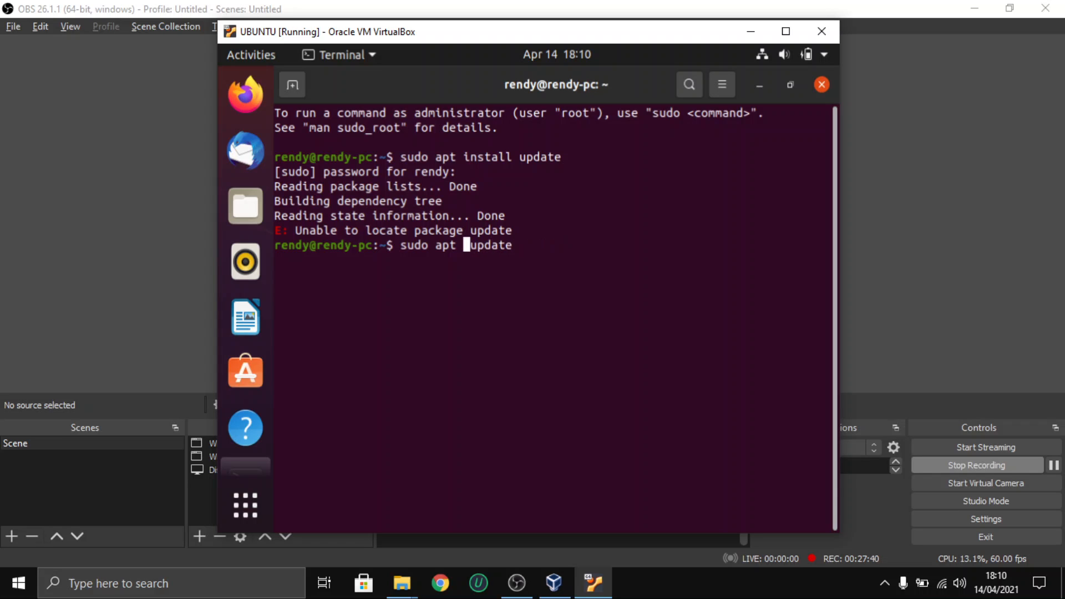
key("BackSpace")
key("Return")
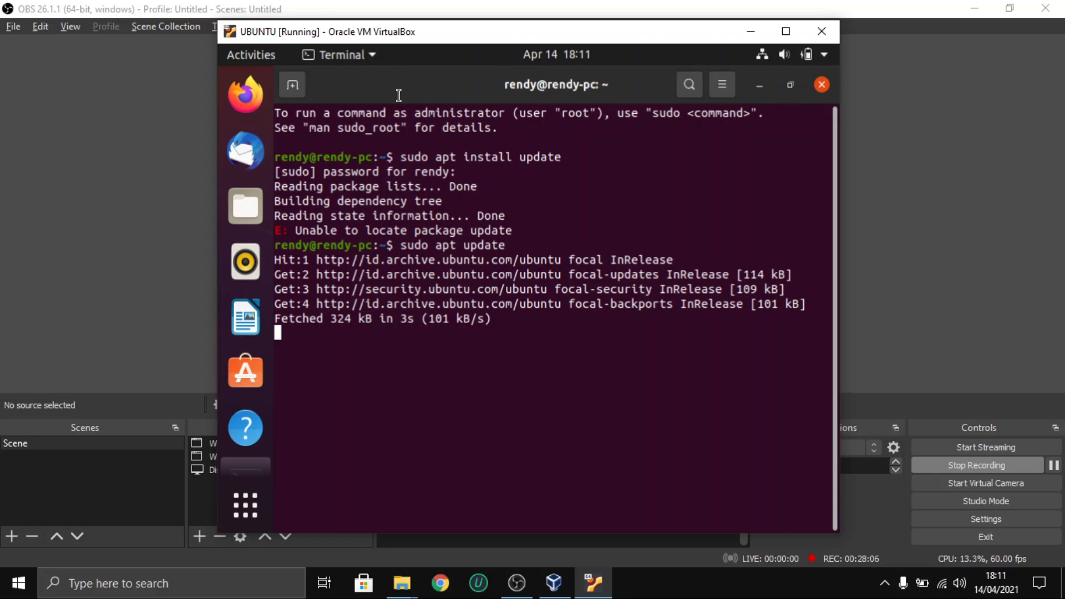
- Clear the terminal and run 'sudo apt upgrade' with the sudo password
key("ctrl+l")
type("sudo ")
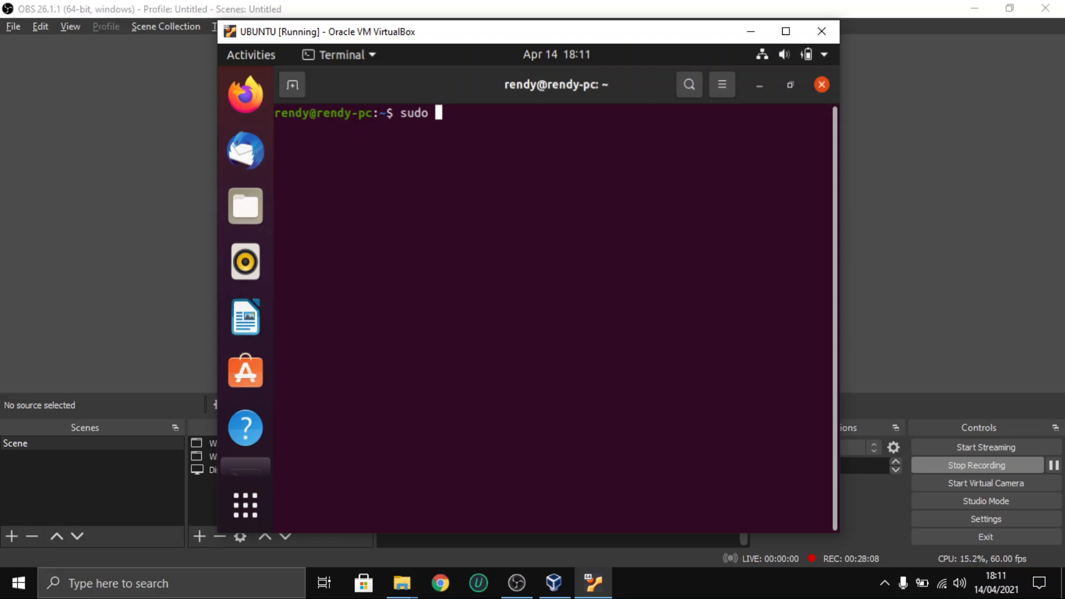
type("apt upgrade")
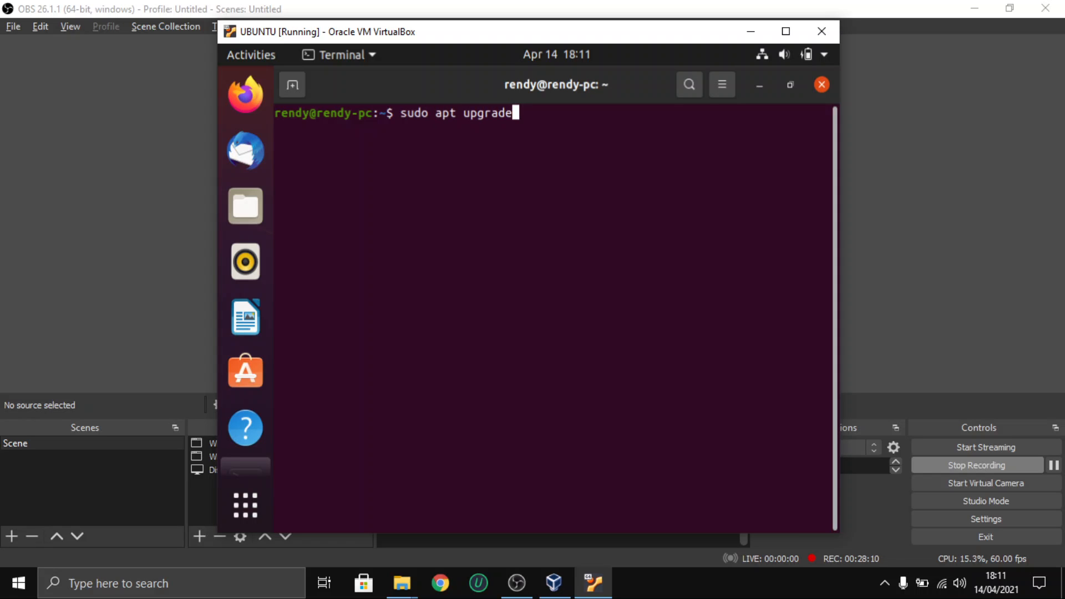
key("Return")
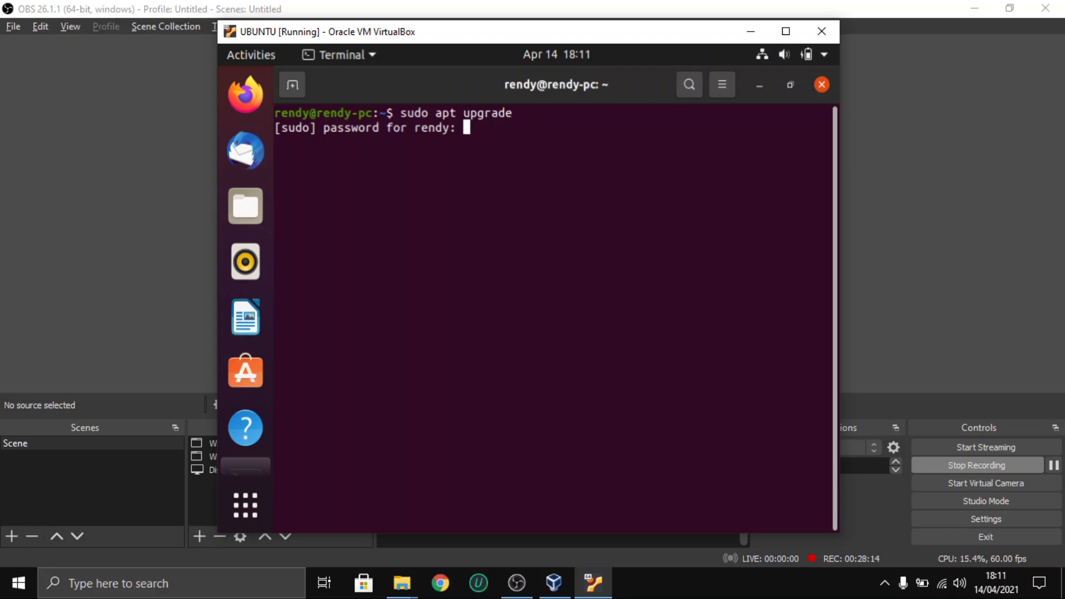
key("Return")
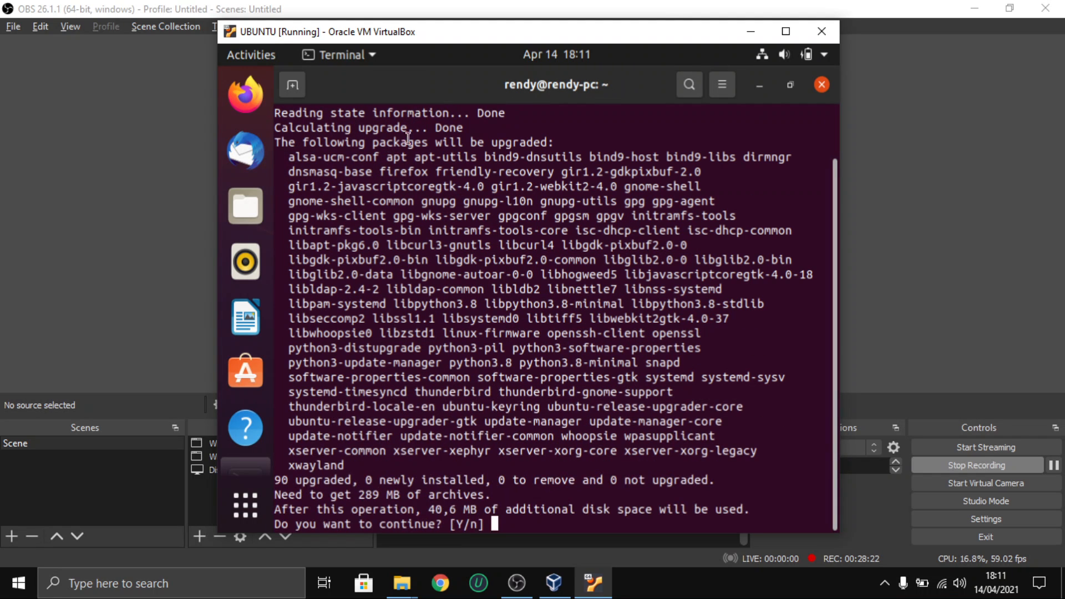
- Review the 90-package upgrade list, highlighting the firefox, thunderbird and ubuntu-keyring entries
left_click_drag(288, 157, 421, 463)
left_click(386, 331)
left_click_drag(408, 388, 485, 390)
left_click(436, 393)
left_click(443, 399)
left_click_drag(416, 403, 499, 403)
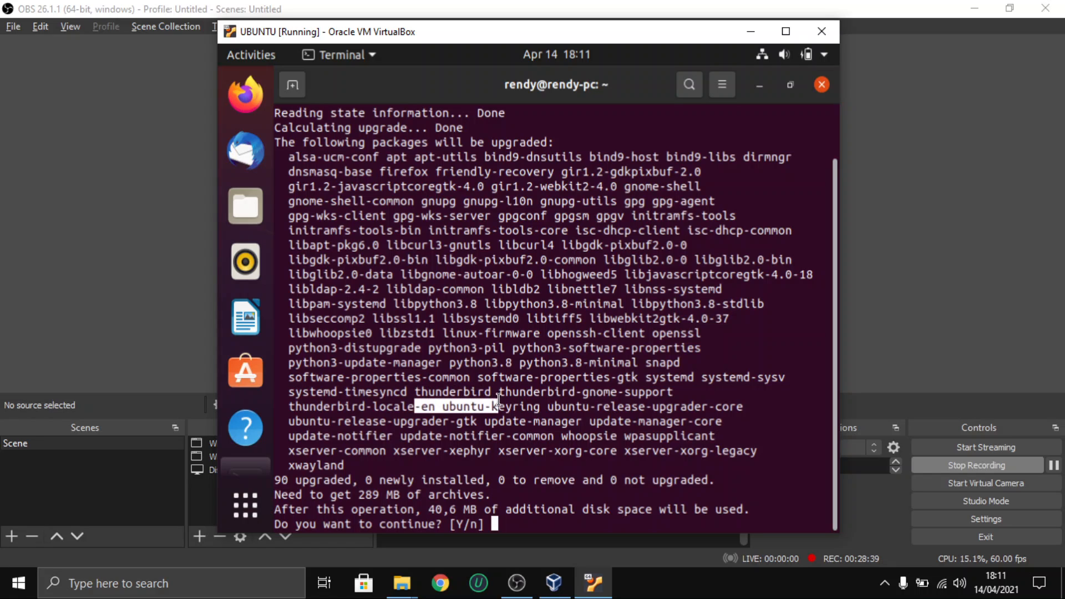
left_click(616, 216)
left_click_drag(380, 171, 430, 172)
left_click(431, 171)
left_click(413, 181)
left_click(536, 276)
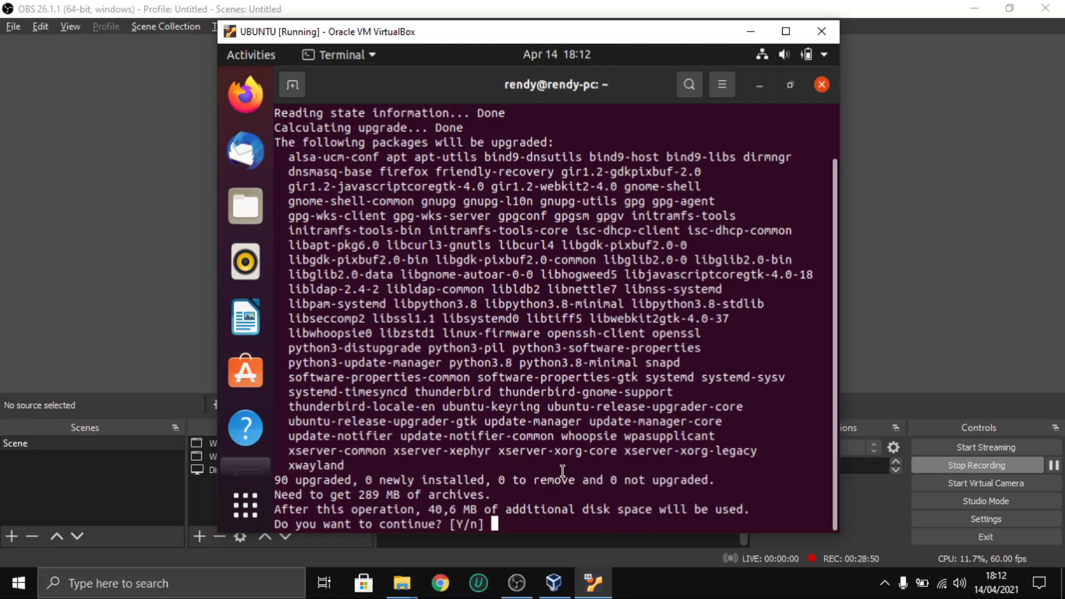
- Answer 'n' at the Y/n prompt so apt aborts the upgrade
type("n")
key("Return")
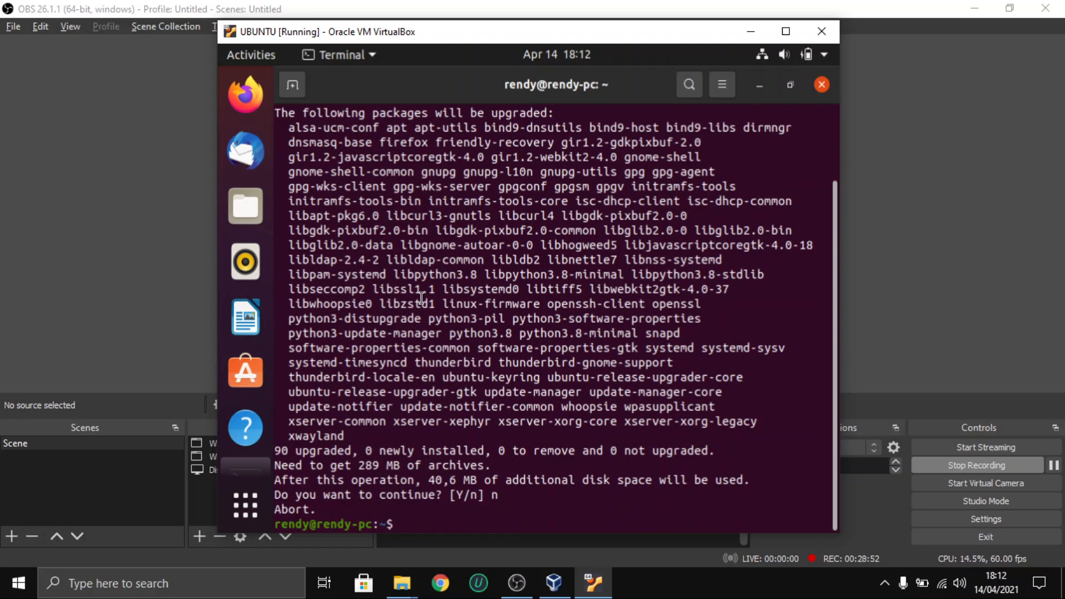
type("sudo")
key("BackSpace")
key("BackSpace")
key("BackSpace")
- List the home directory contents with 'ls' and 'dir'
type("ls")
key("Return")
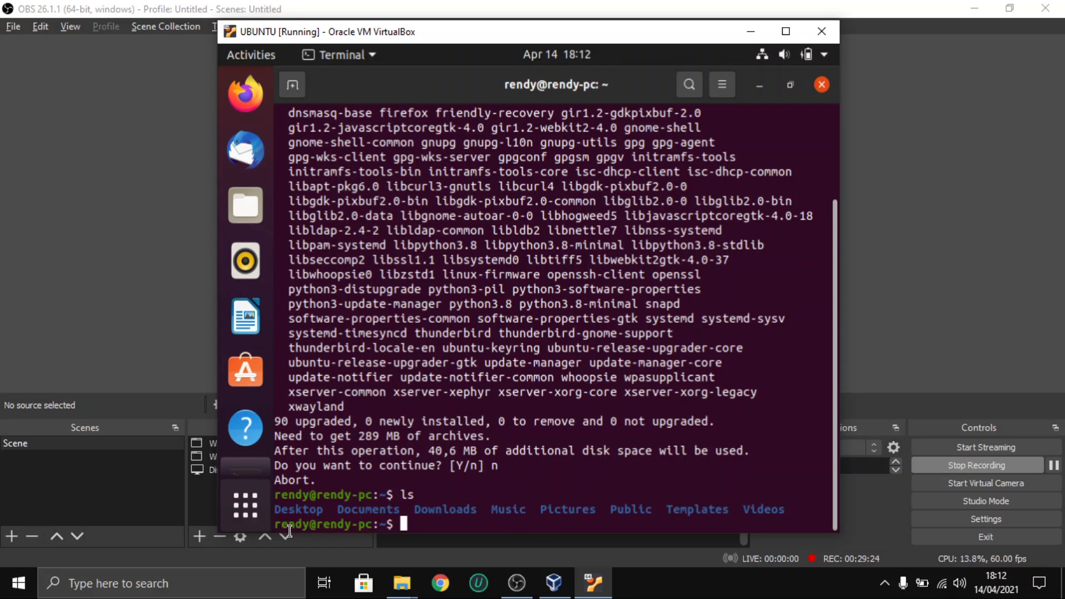
left_click_drag(284, 511, 495, 509)
left_click(499, 510)
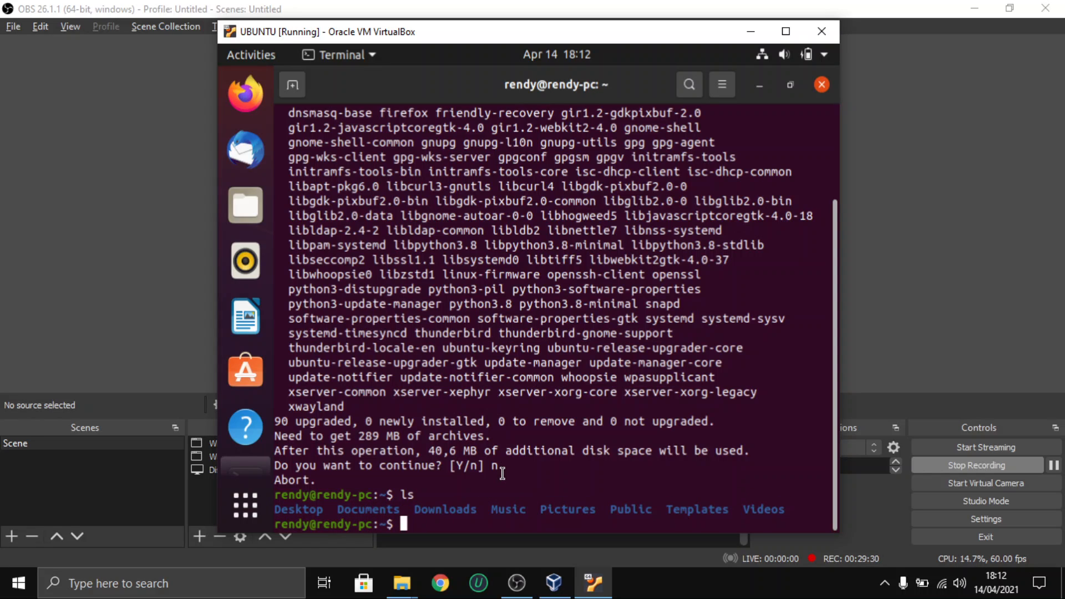
type("dir")
key("Return")
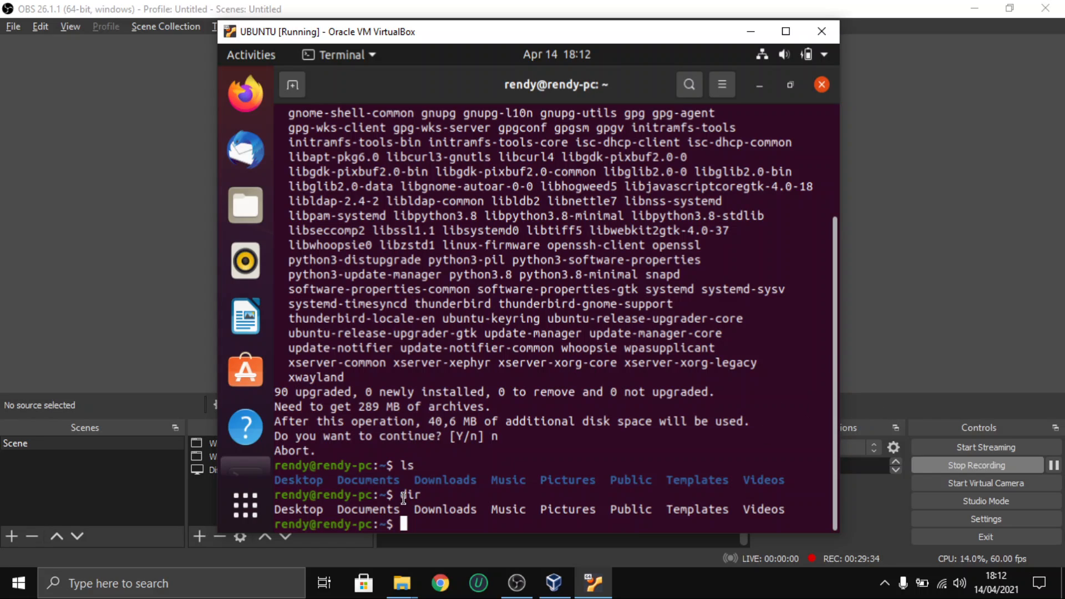
left_click_drag(401, 495, 431, 495)
left_click(432, 495)
- Create a folder named 'rendy' with mkdir and confirm it appears in the ls listing
type("mkdir rendy")
key("Return")
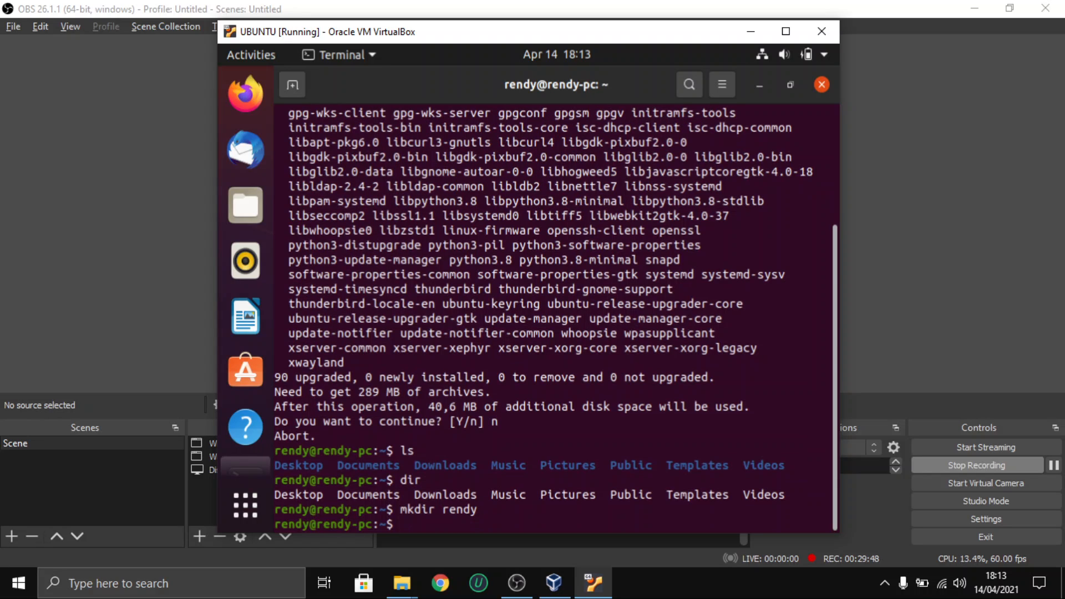
type("ls")
key("Return")
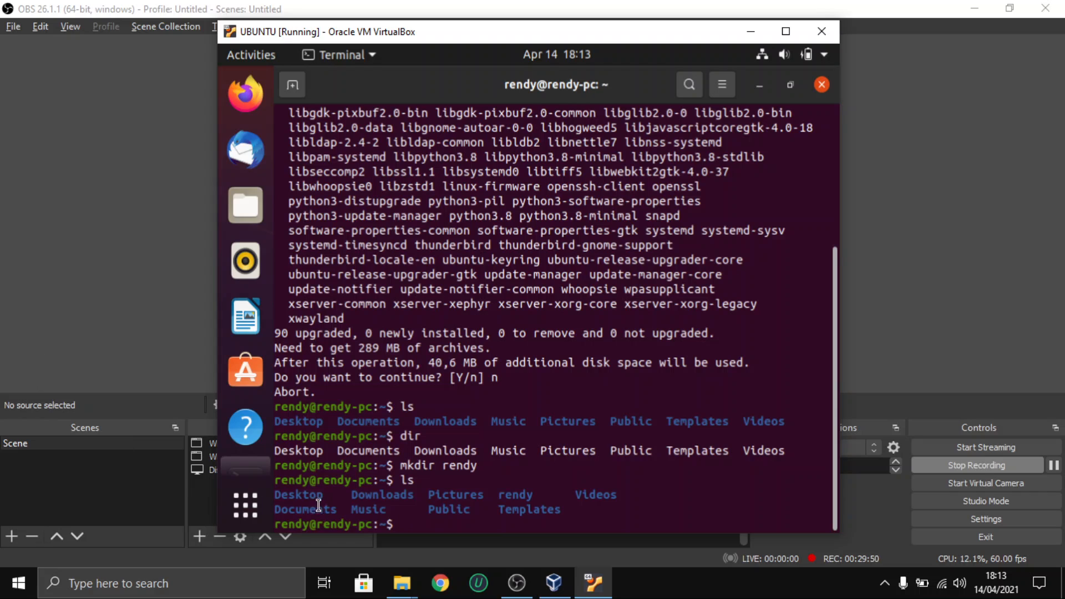
left_click_drag(499, 495, 538, 495)
left_click(644, 467)
left_click(823, 86)
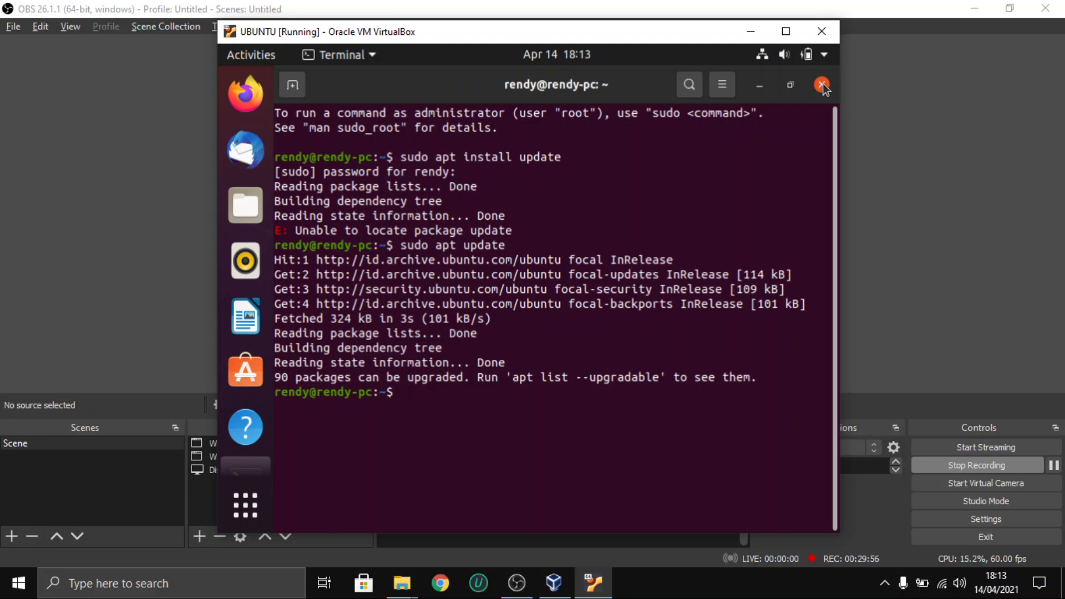
- Close the terminal and Software Updater, then choose Power Off from the system menu
left_click(823, 86)
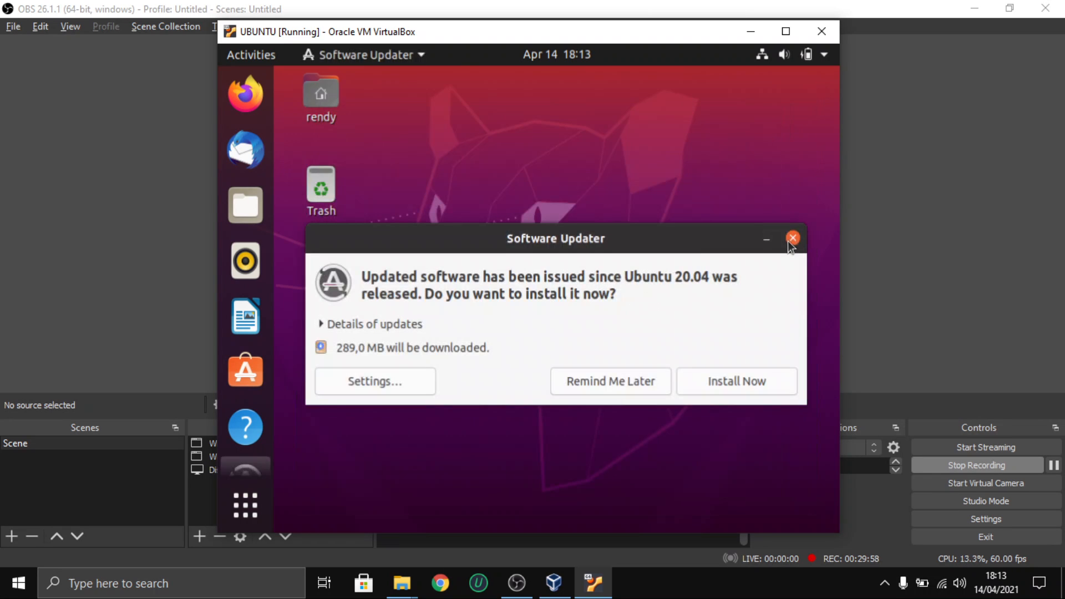
left_click(793, 238)
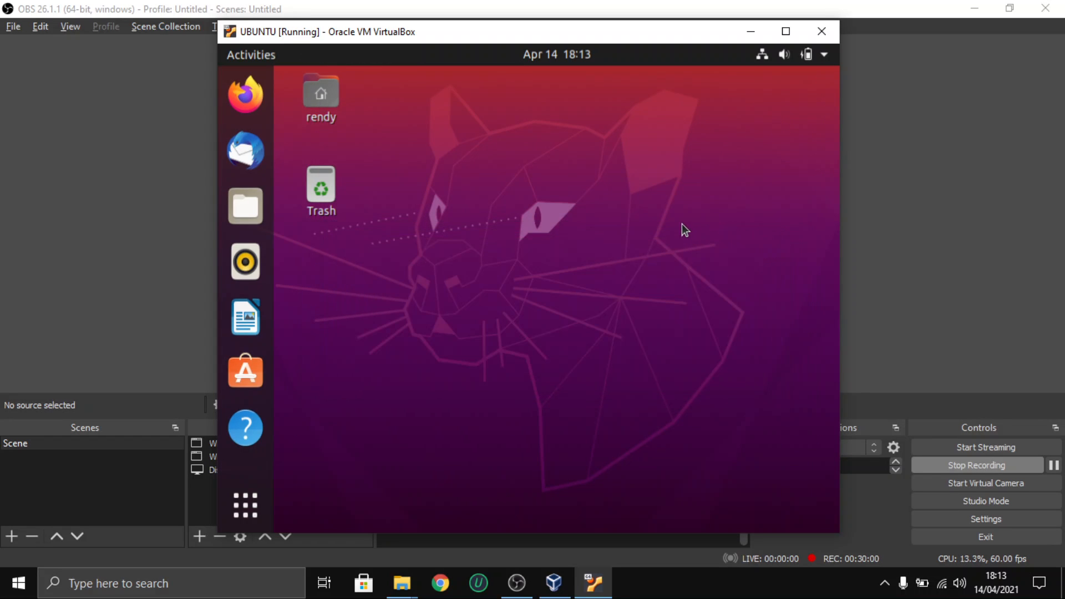
left_click(817, 56)
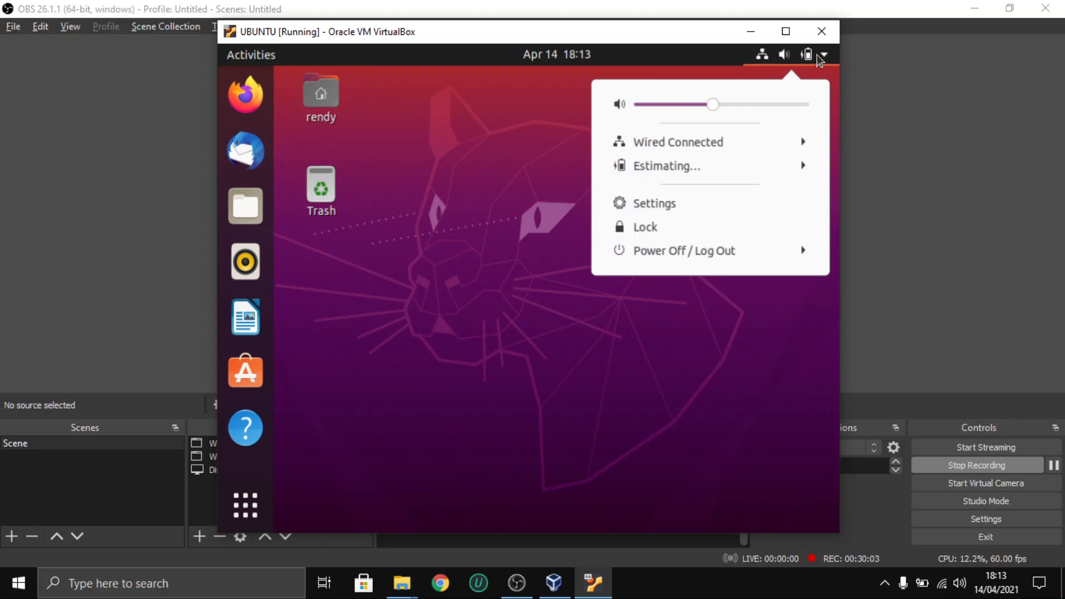
left_click(702, 249)
left_click(687, 336)
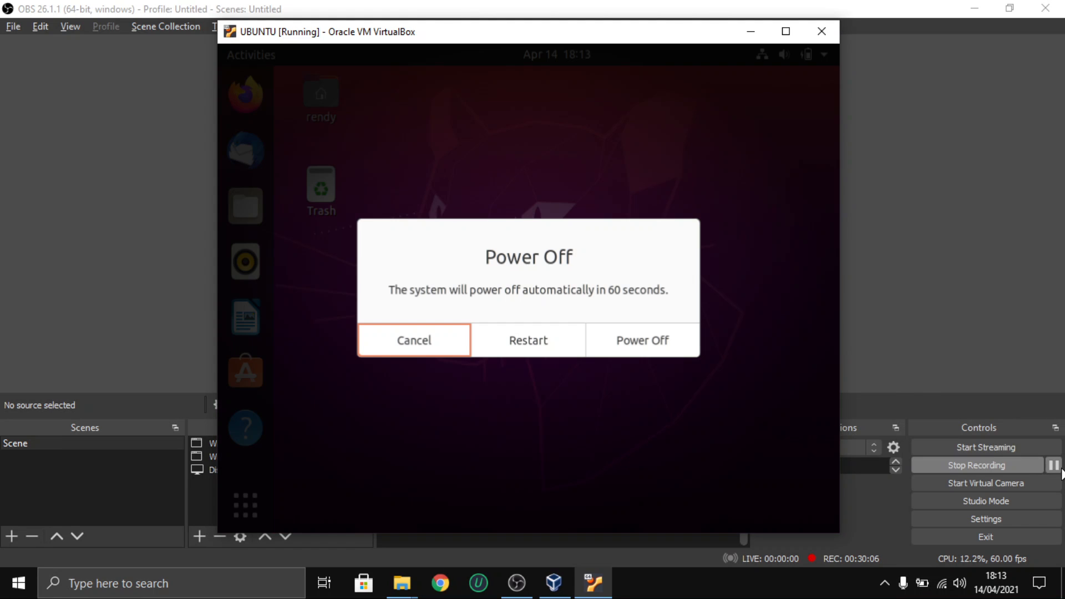